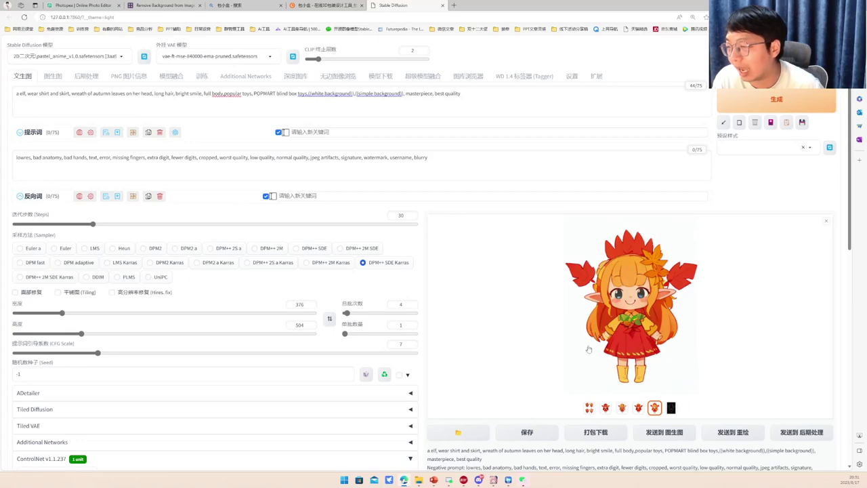
- Select the fourth generated elf image and send it to inpainting
left_click(638, 408)
left_click(654, 407)
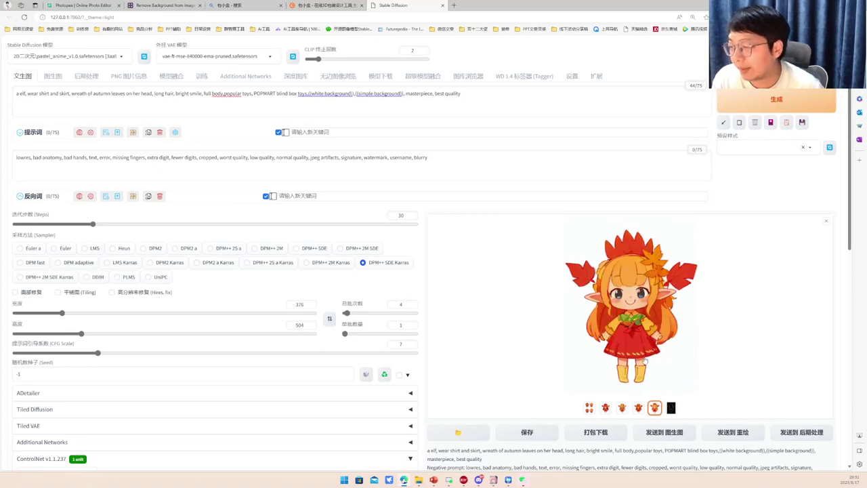
scroll(649, 342, "down", 2)
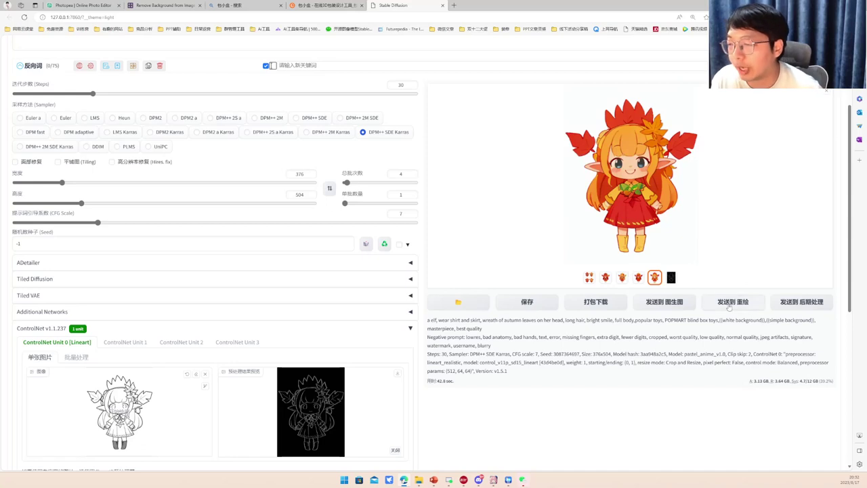
left_click(730, 306)
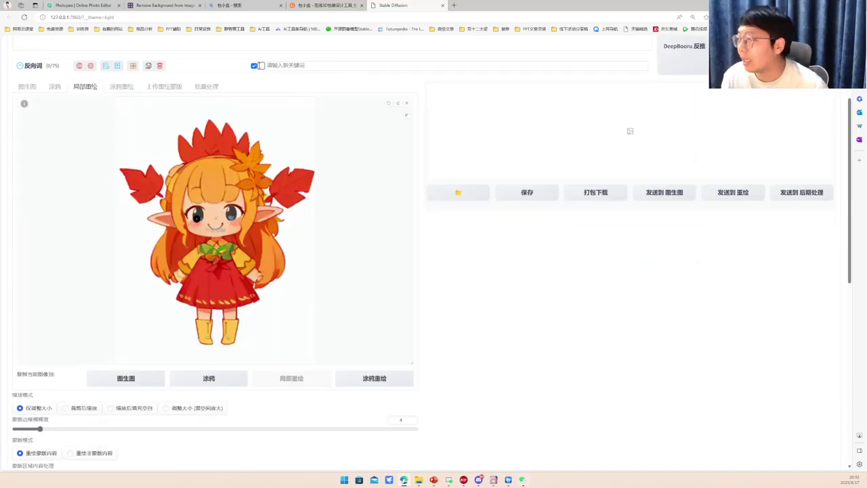
- Enlarge the mask brush slightly and paint a mask over the elf's eyes, nose and mouth
mouse_move(406, 116)
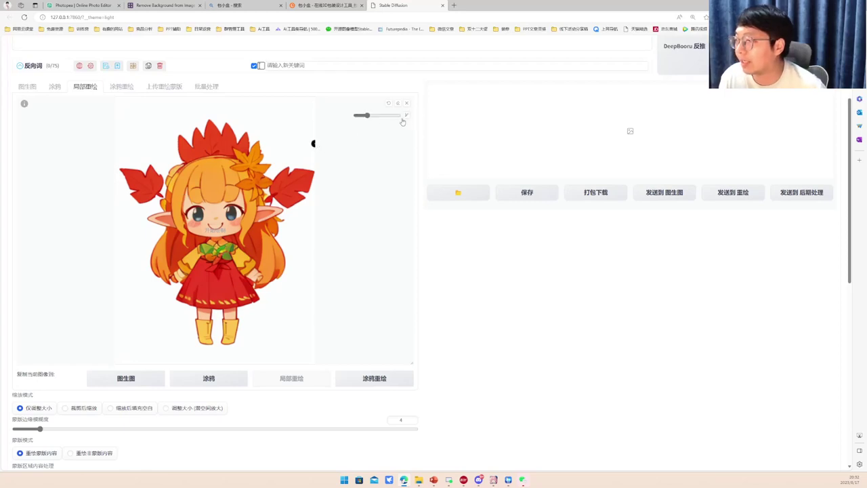
left_click_drag(366, 115, 373, 116)
mouse_move(191, 194)
left_mouse_down()
mouse_move(188, 214)
mouse_move(202, 233)
mouse_move(224, 235)
mouse_move(237, 222)
mouse_move(222, 203)
mouse_move(200, 215)
mouse_move(226, 218)
mouse_move(237, 202)
mouse_move(241, 227)
mouse_move(189, 222)
left_mouse_up()
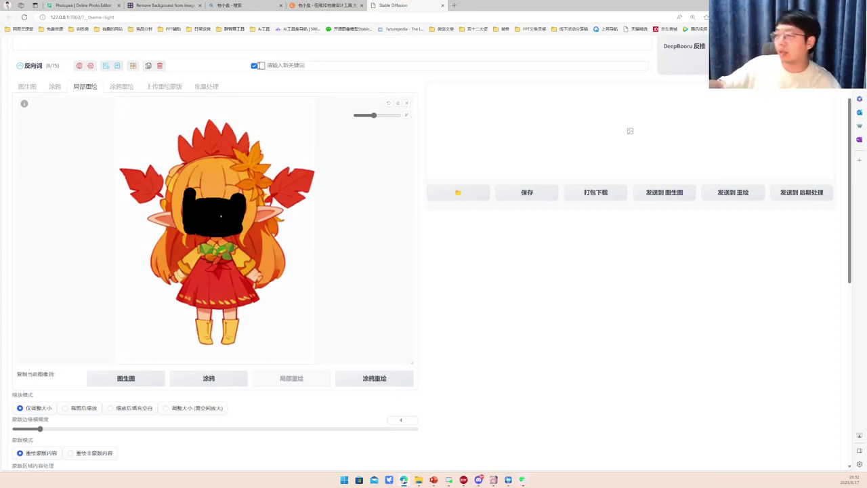
- Restrict the inpaint area to the masked region only (仅蒙版区域) and set the denoising strength (重绘幅度) to 0.5
scroll(95, 284, "down", 3)
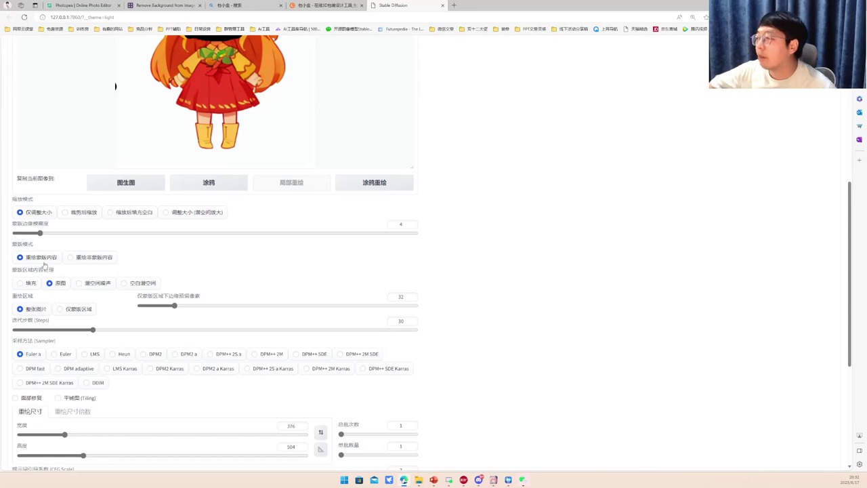
scroll(189, 231, "up", 2)
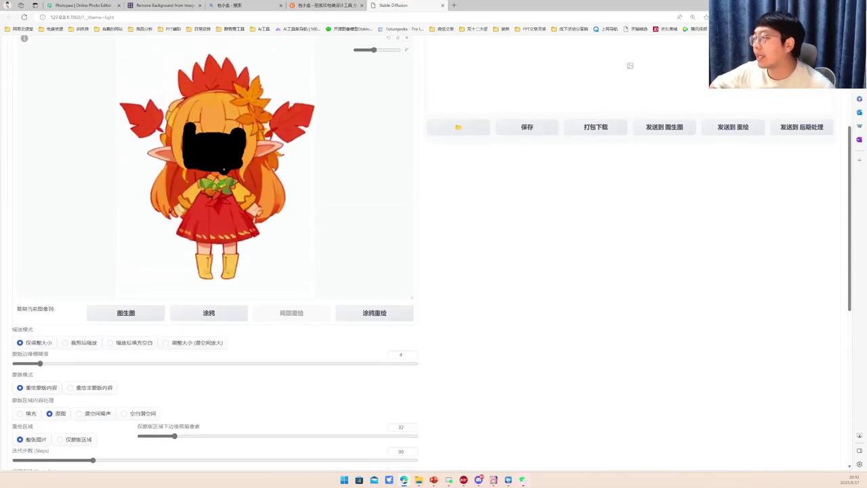
scroll(223, 128, "up", 1)
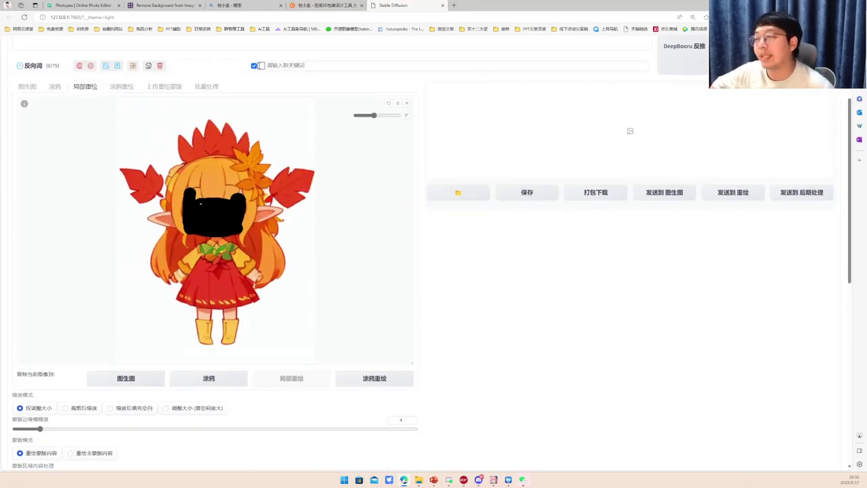
scroll(183, 244, "down", 1)
scroll(138, 250, "down", 1)
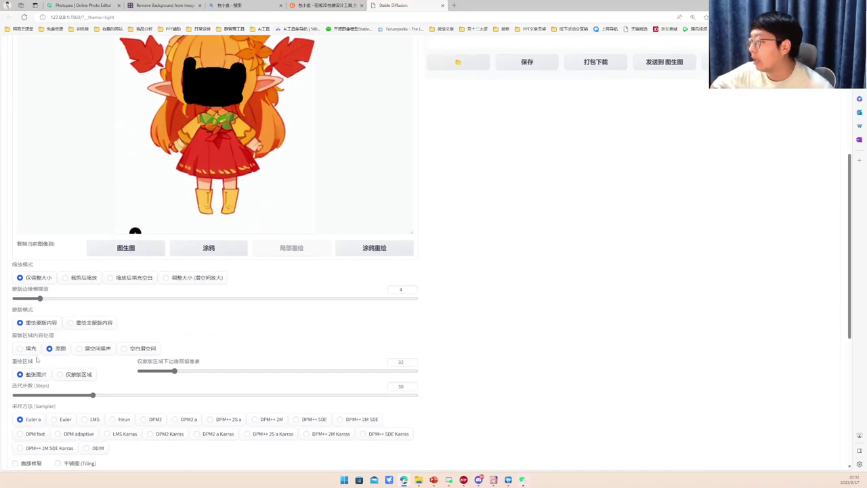
scroll(39, 359, "down", 1)
left_click(77, 312)
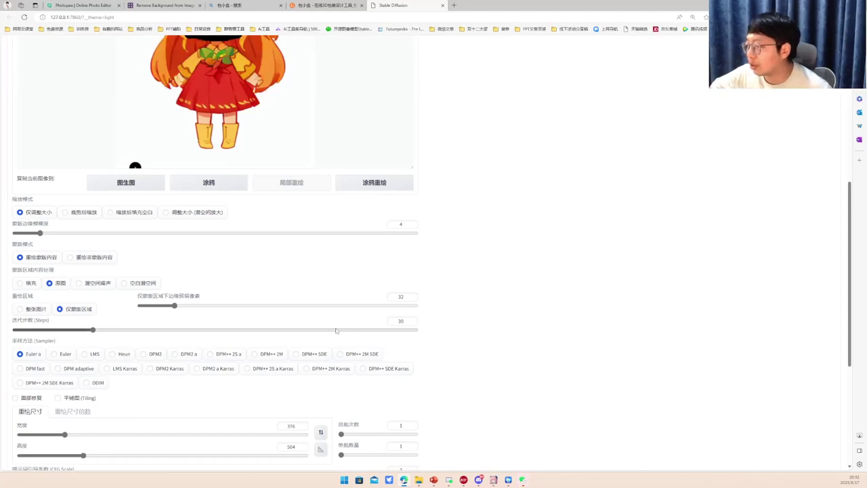
scroll(122, 359, "down", 2)
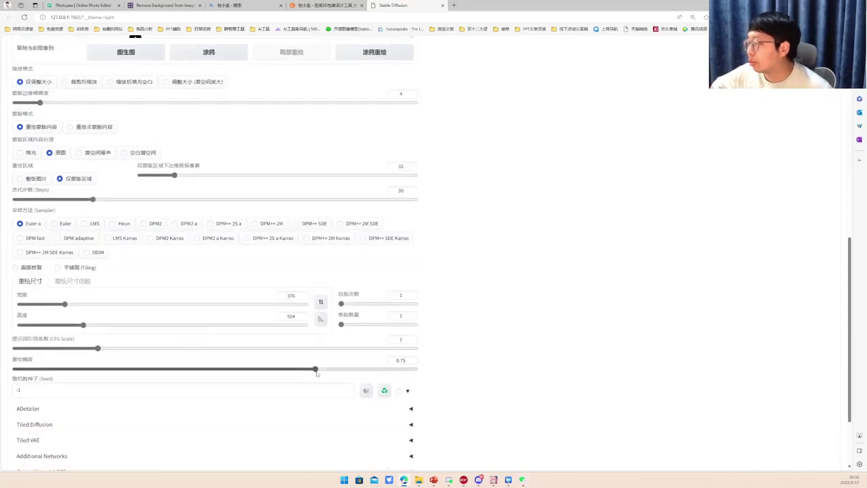
left_click_drag(315, 372, 214, 373)
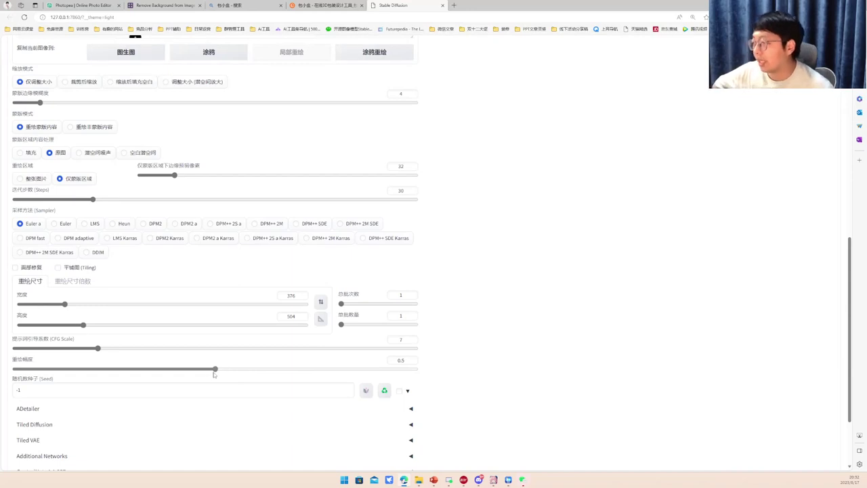
scroll(257, 264, "up", 15)
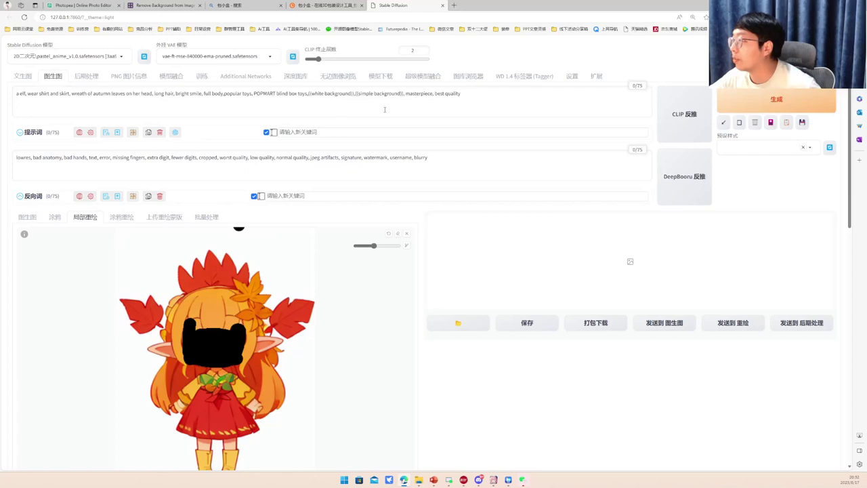
left_click(478, 96)
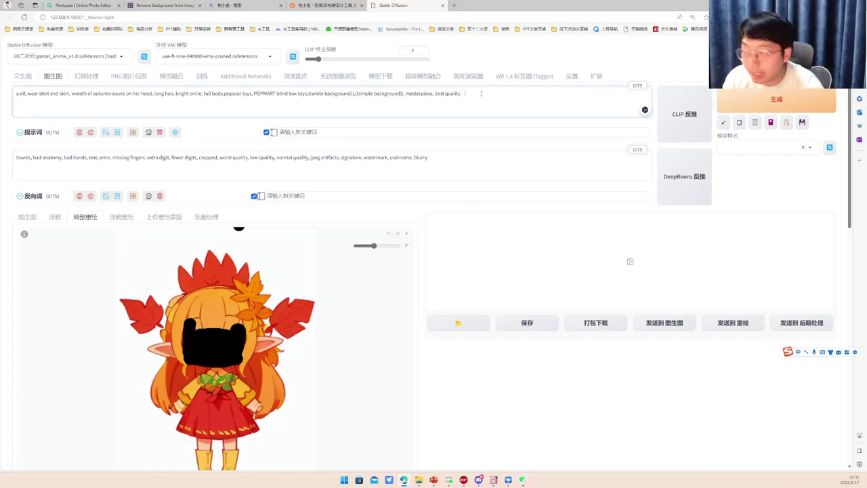
key("BackSpace")
key("BackSpace")
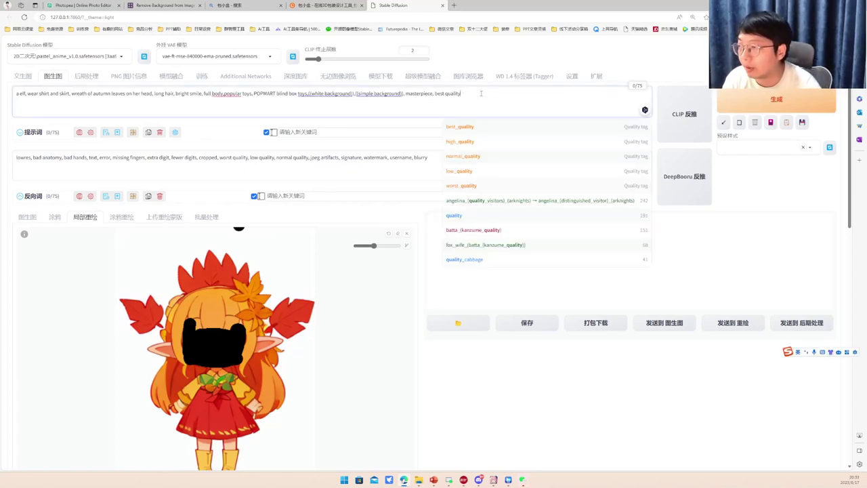
type(", smile")
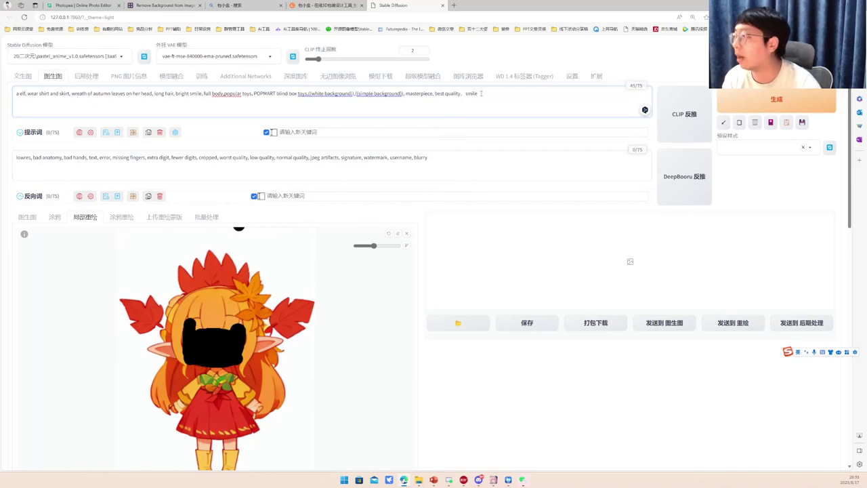
double_click(470, 94)
key("BackSpace")
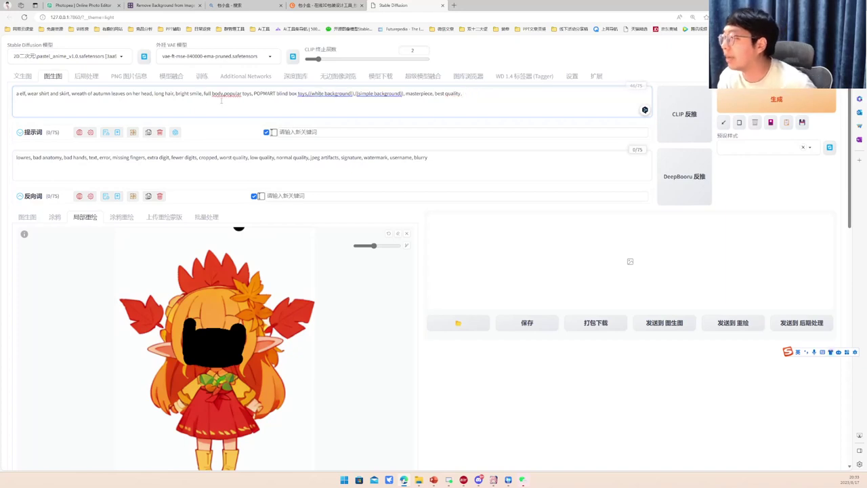
- Replace "bright smile" with "crying" in the prompt, generate the inpainted image and open the result enlarged
left_click_drag(176, 93, 202, 94)
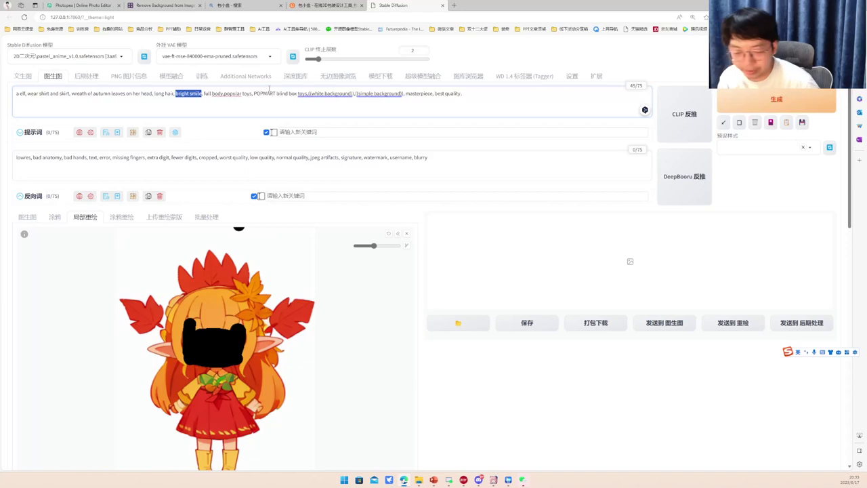
type("crying")
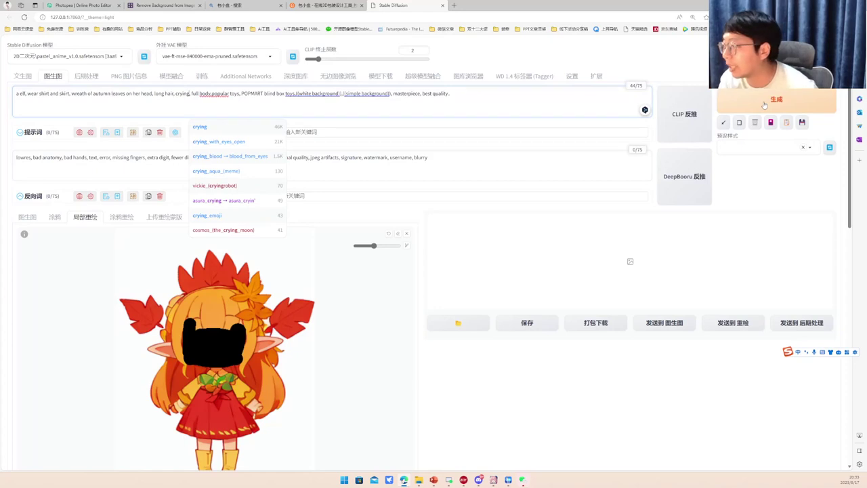
left_click(764, 105)
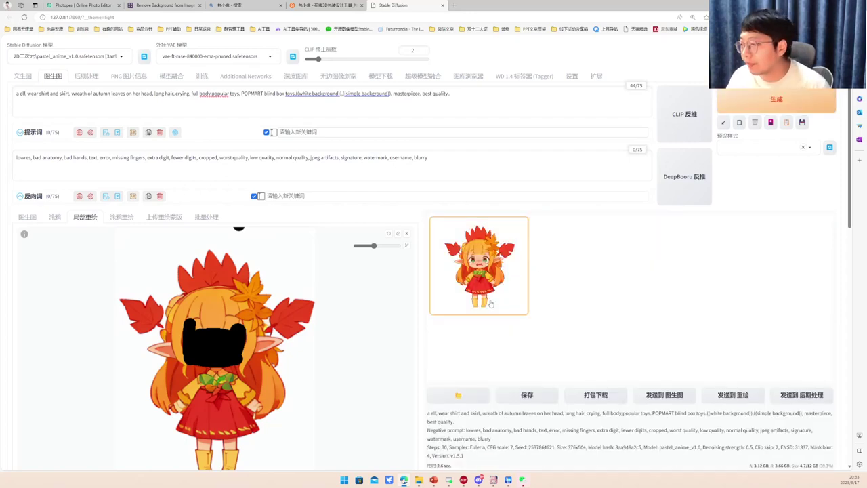
left_click(473, 279)
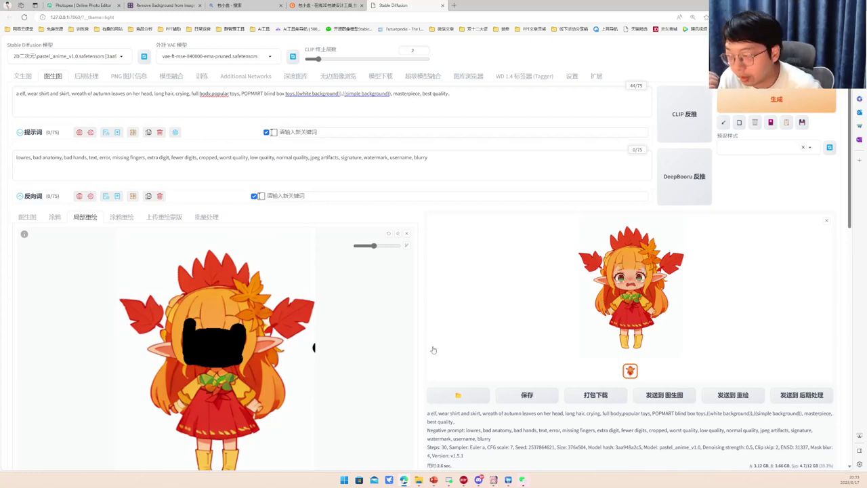
- Select the X/Y/Z plot script and set its X axis type to Prompt S/R
scroll(433, 351, "down", 10)
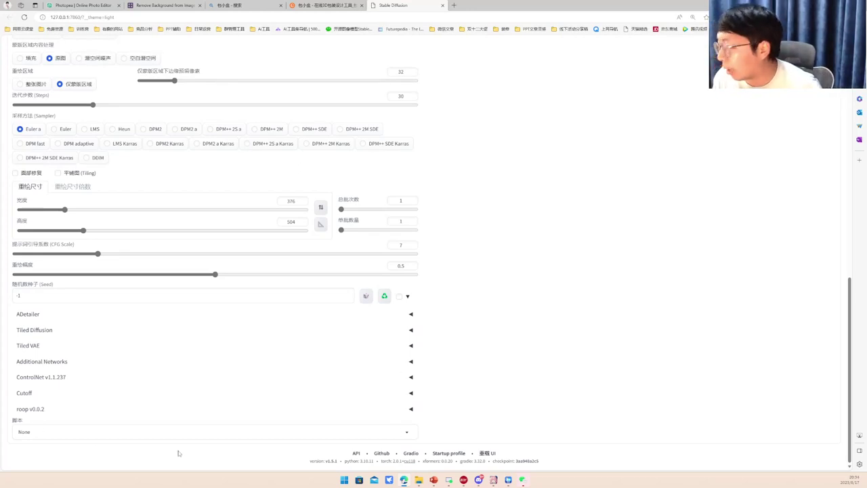
left_click(380, 435)
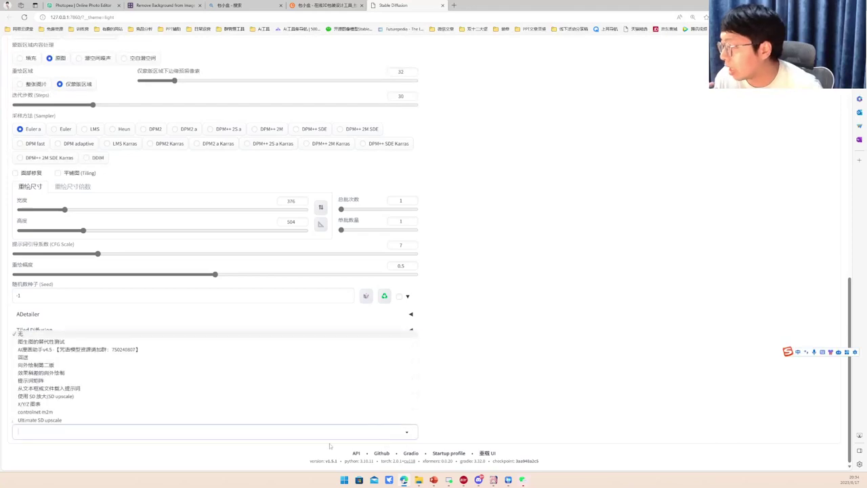
left_click(34, 405)
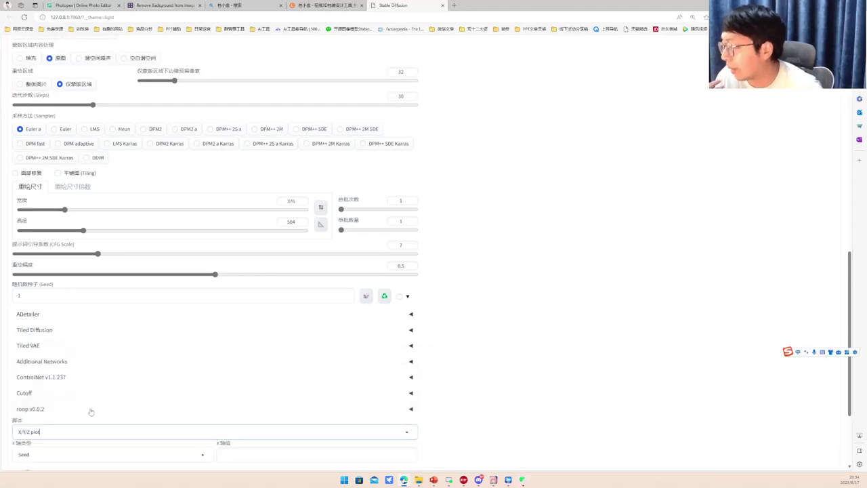
scroll(62, 319, "down", 2)
left_click(60, 334)
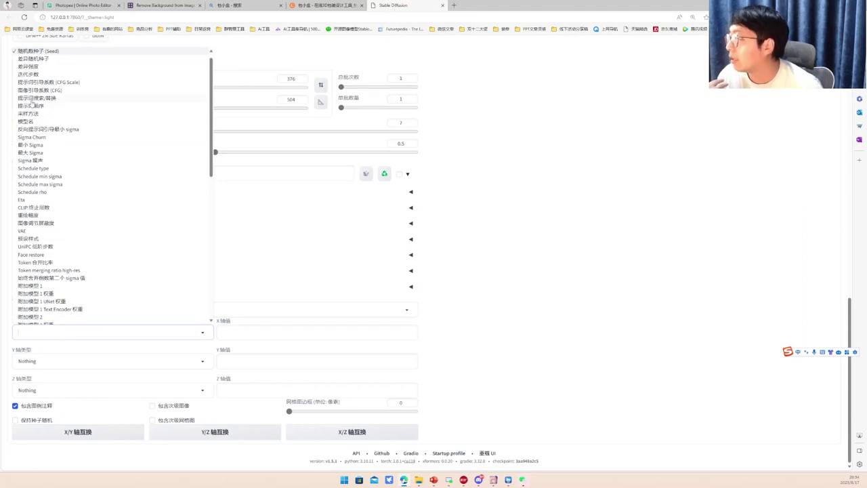
left_click(31, 100)
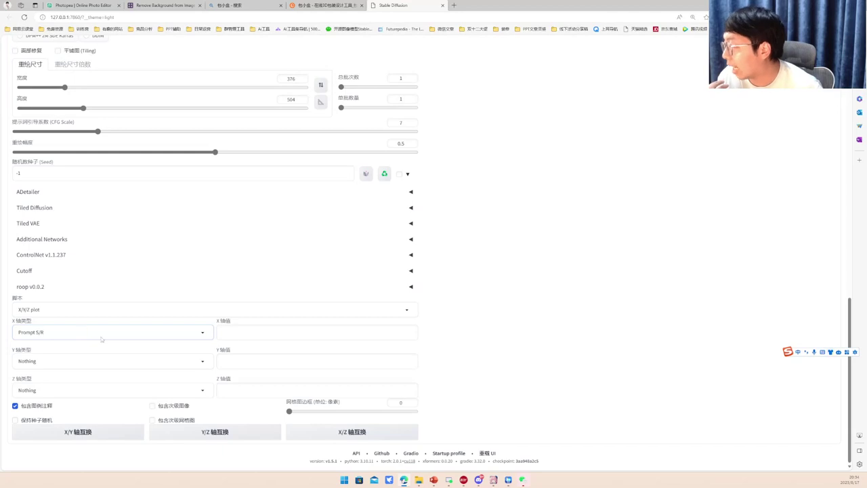
- Set the X axis values to "crying,luaghing,angry" and generate the expression variations
left_click(250, 332)
type("crying")
key("Return")
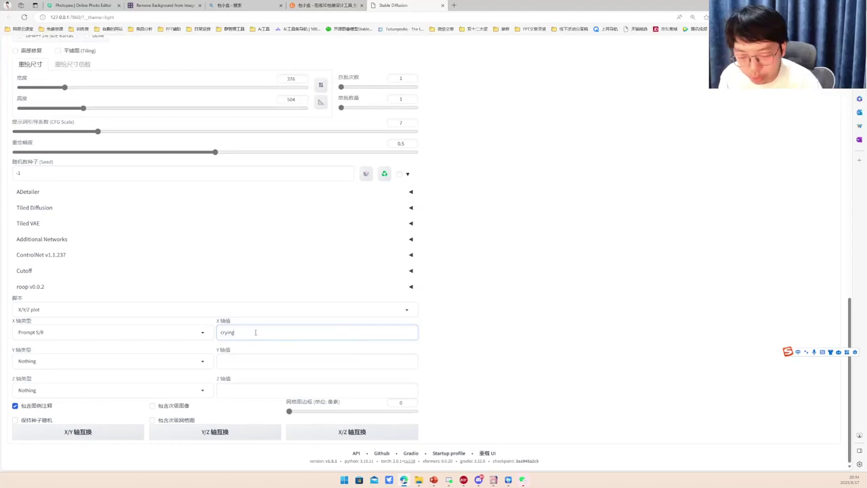
type(",luah")
type("gh")
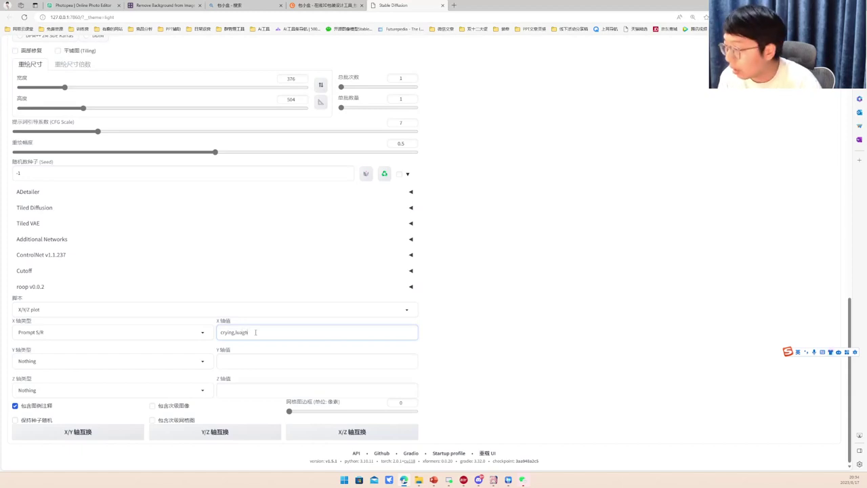
type("ing,an")
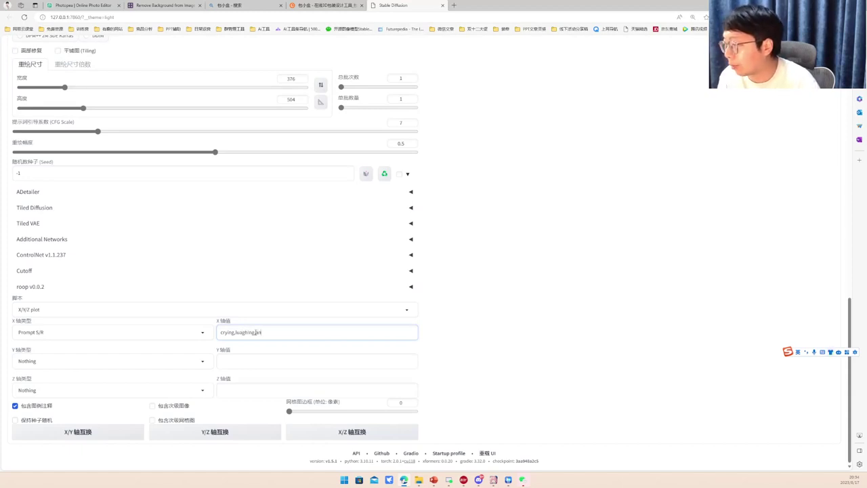
key("ctrl+a")
type("gr")
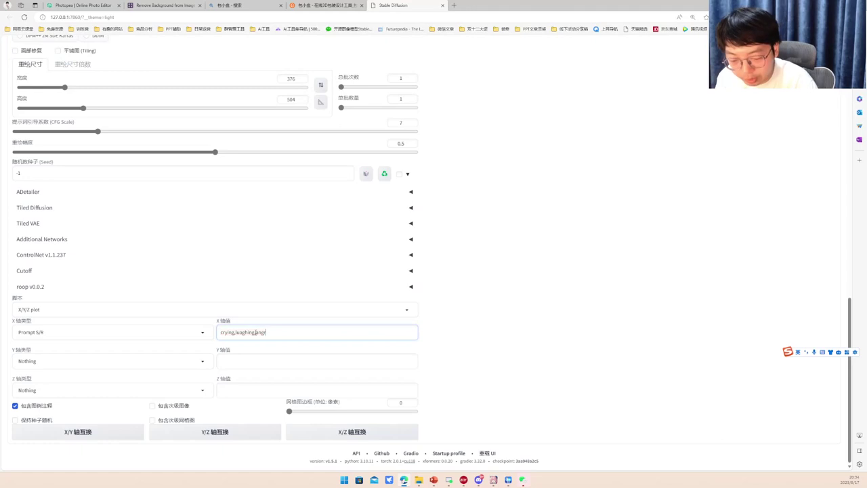
type("y")
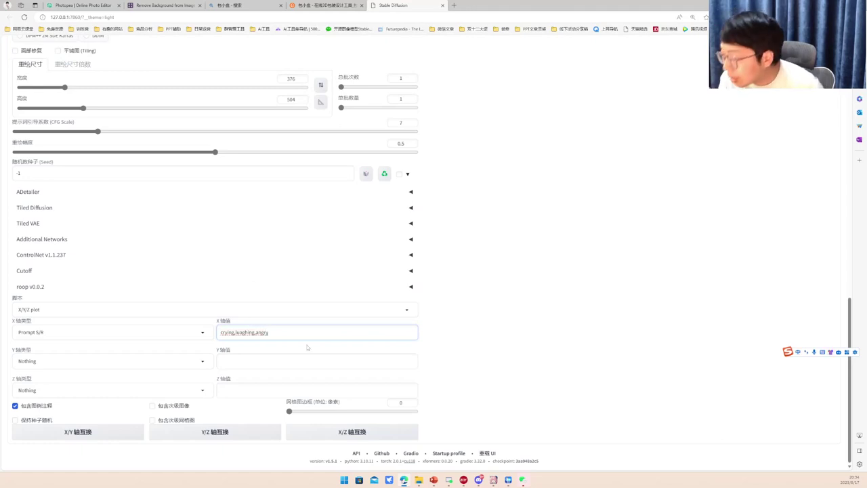
scroll(529, 320, "up", 15)
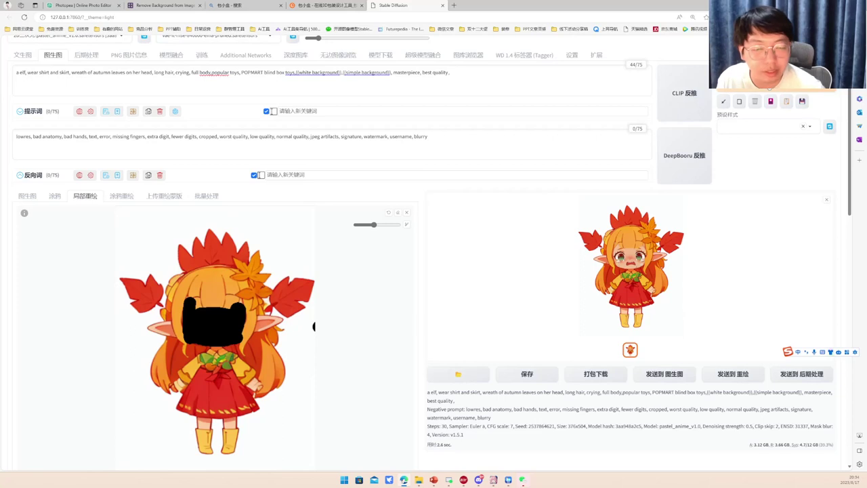
key("ctrl+Return")
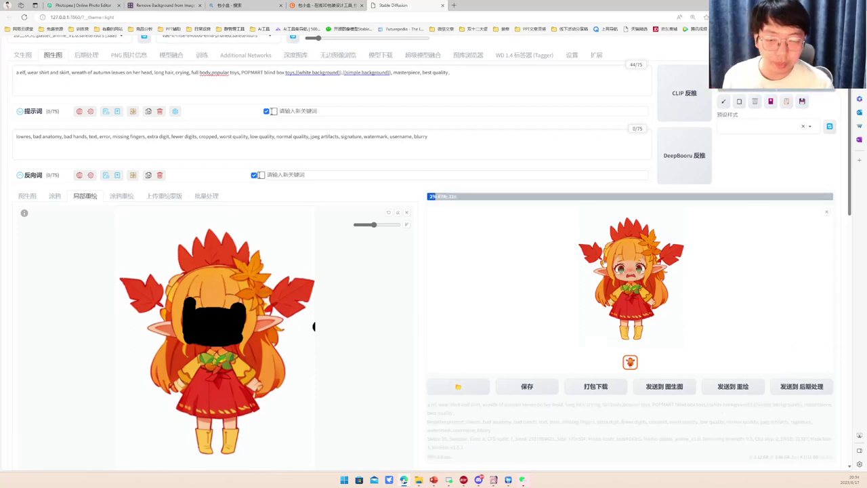
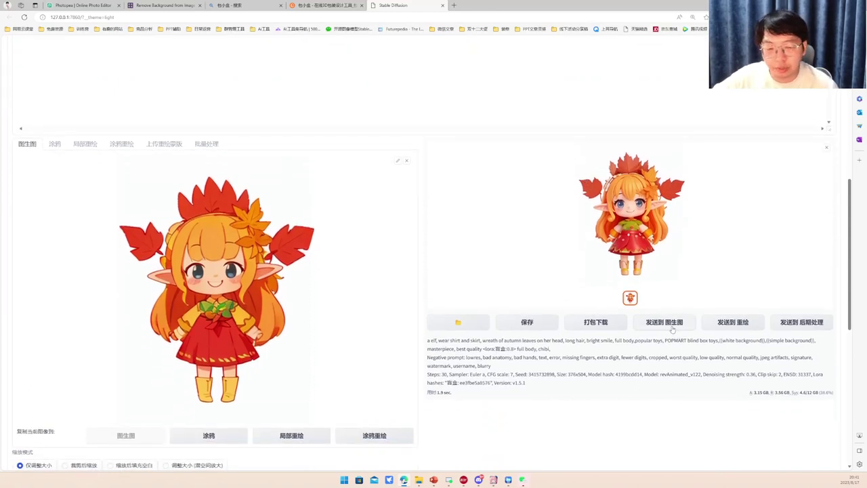
- Send the generated 3D-style elf image to img2img as the new source image
left_click(670, 325)
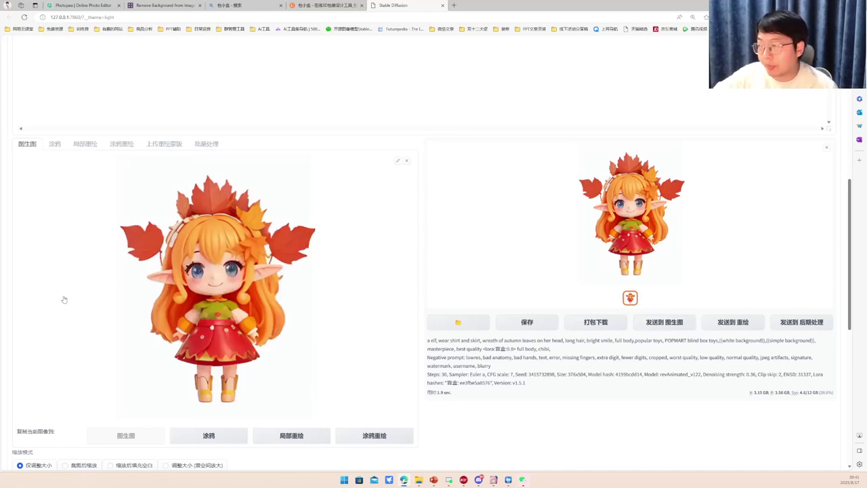
- Switch the img2img output sizing to resize by multiplier and set the scale to 2
scroll(109, 291, "up", 1)
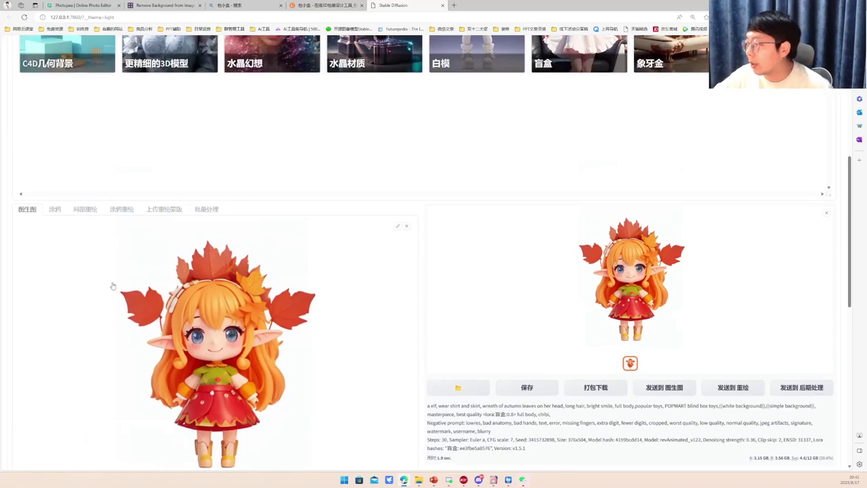
scroll(119, 285, "down", 2)
scroll(123, 281, "down", 3)
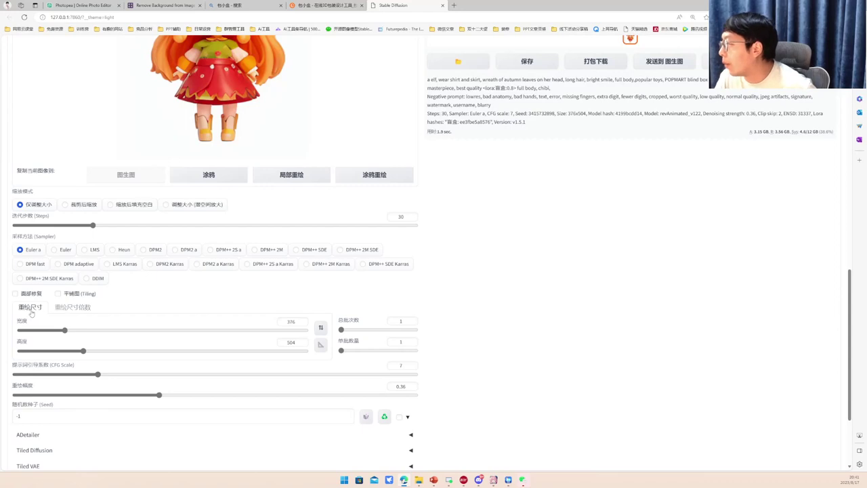
left_click(68, 309)
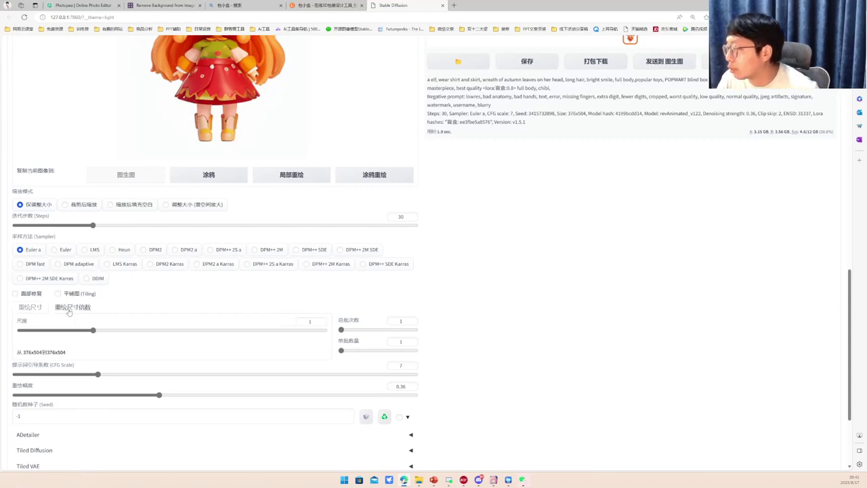
left_click(303, 321)
type("2")
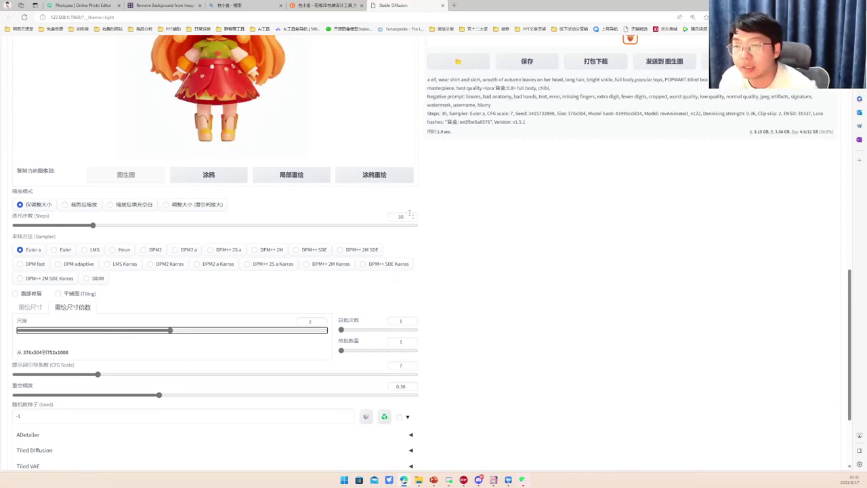
- Remove the 盲盒 LoRA tag and the trailing "full body, chibi," from the positive prompt
scroll(365, 169, "up", 15)
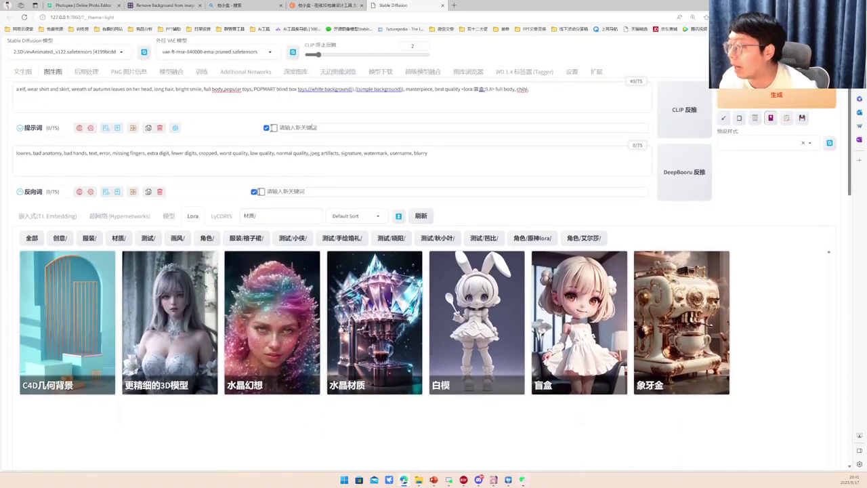
left_click_drag(461, 93, 550, 94)
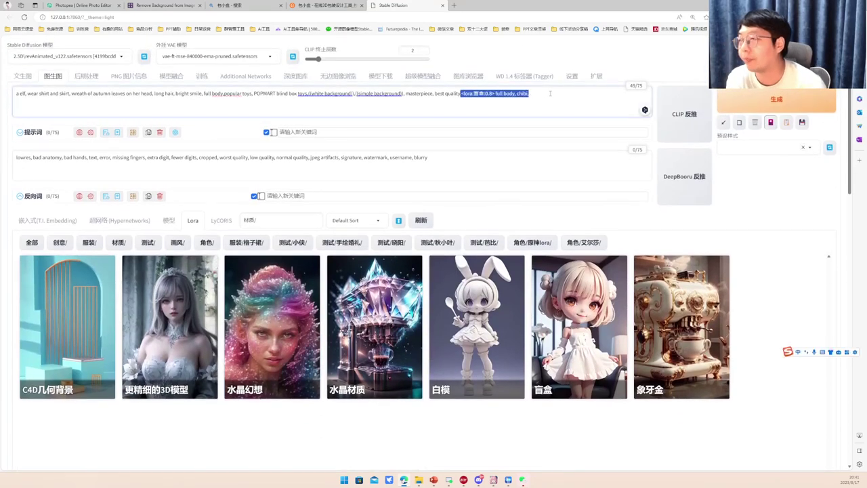
key("BackSpace")
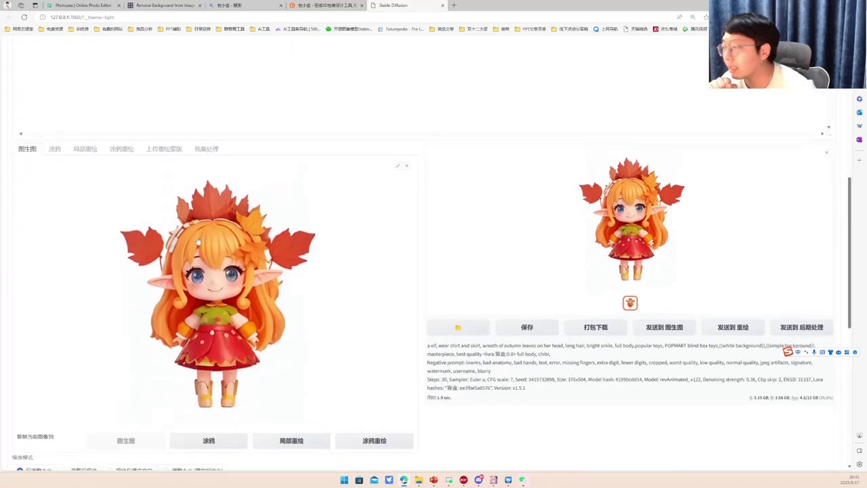
- Enable ControlNet Unit 0 and set its control type to Tile
scroll(161, 253, "down", 5)
scroll(161, 253, "down", 1)
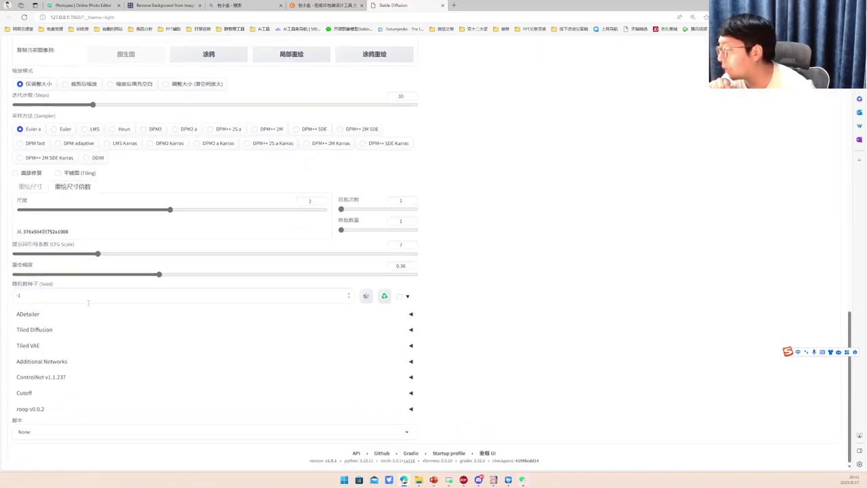
left_click(47, 378)
scroll(230, 174, "down", 5)
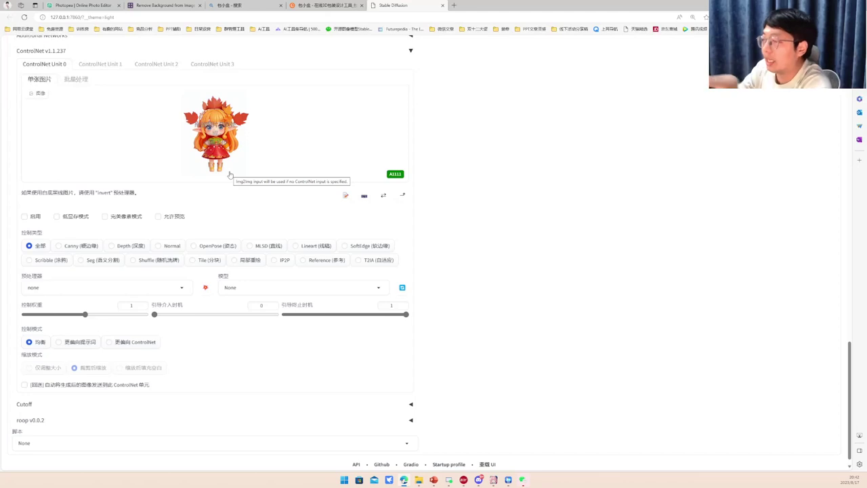
left_click(26, 217)
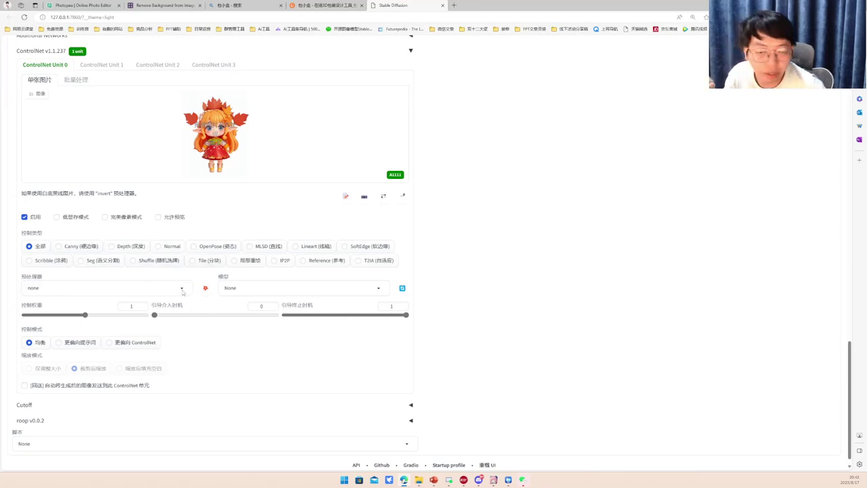
left_click(182, 290)
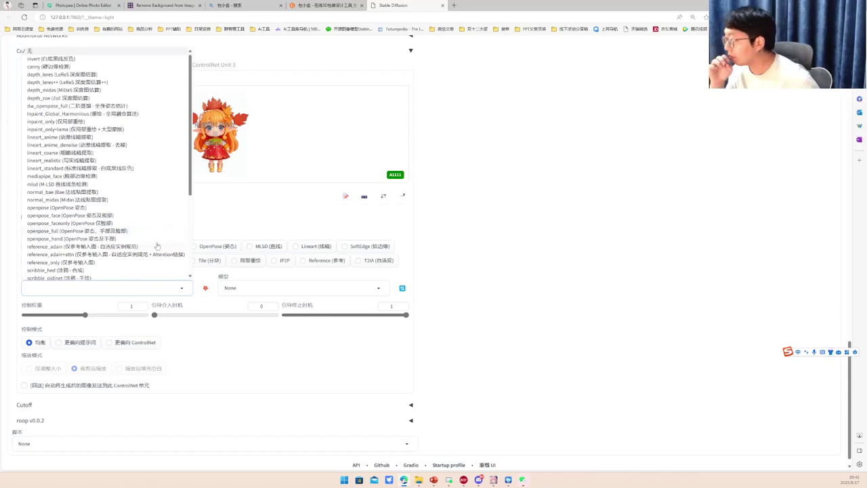
left_click(207, 276)
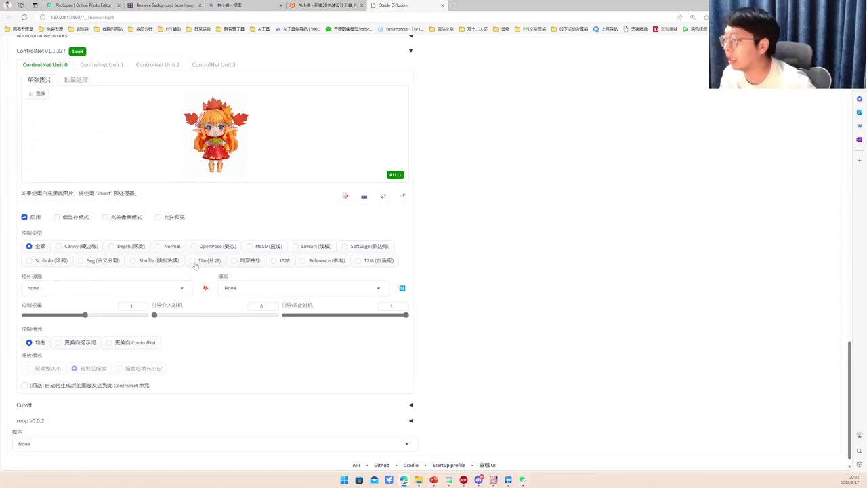
left_click(194, 261)
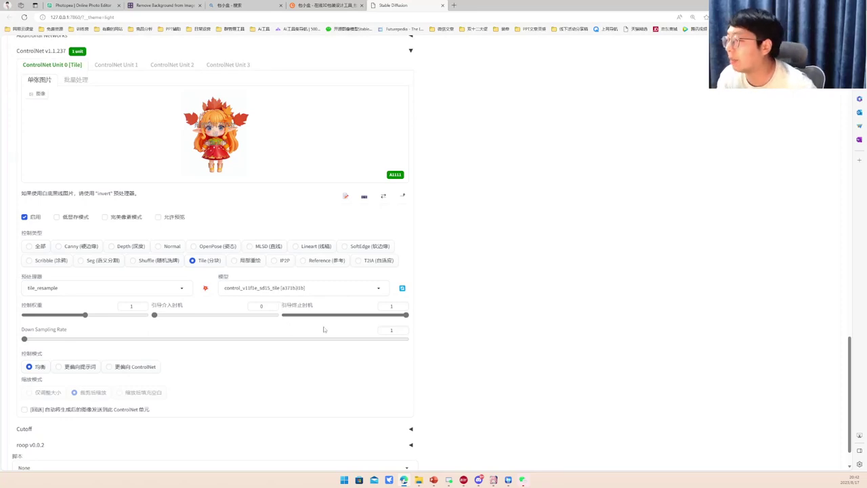
- Generate the upscaled elf image with the Tile control and view the result enlarged
scroll(407, 359, "up", 10)
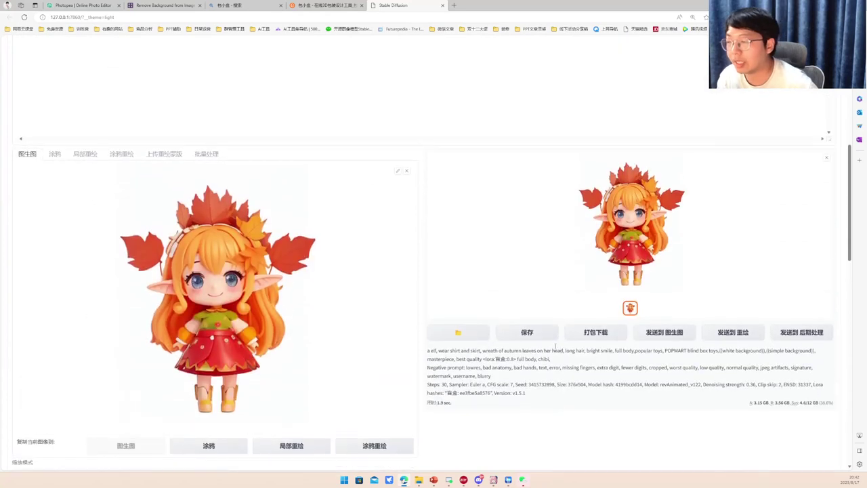
scroll(560, 317, "up", 5)
scroll(731, 173, "up", 2)
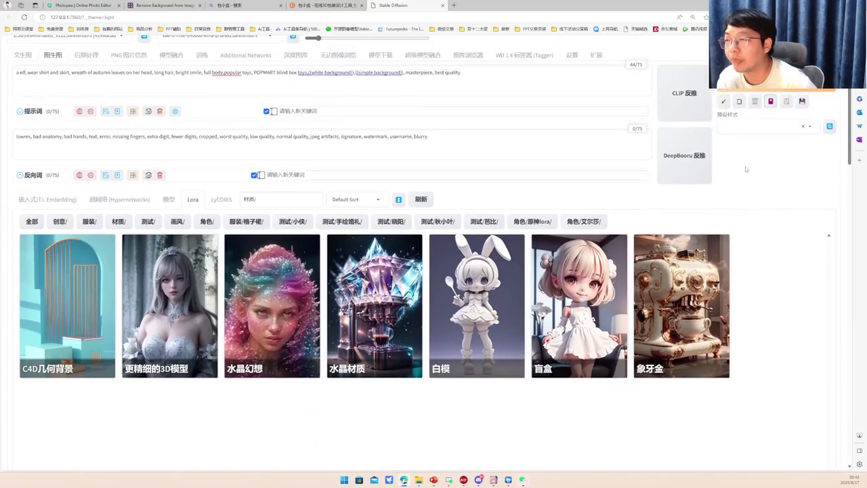
left_click(768, 103)
scroll(379, 284, "down", 5)
scroll(305, 305, "down", 2)
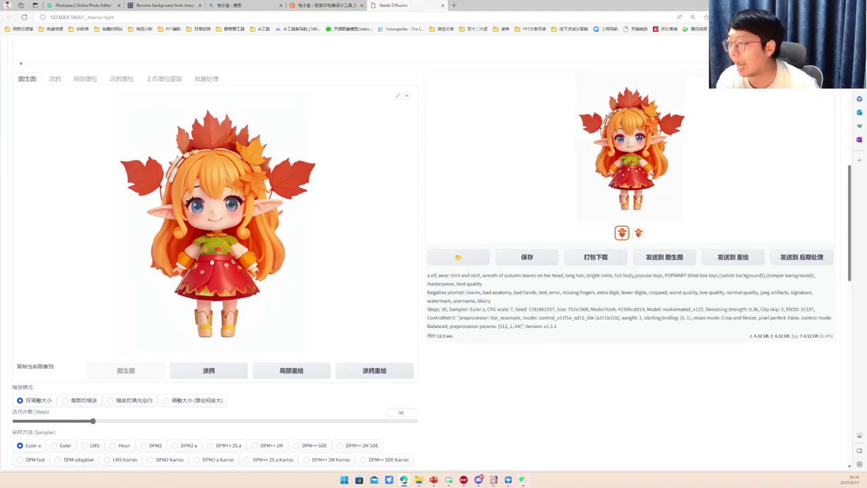
left_click(629, 189)
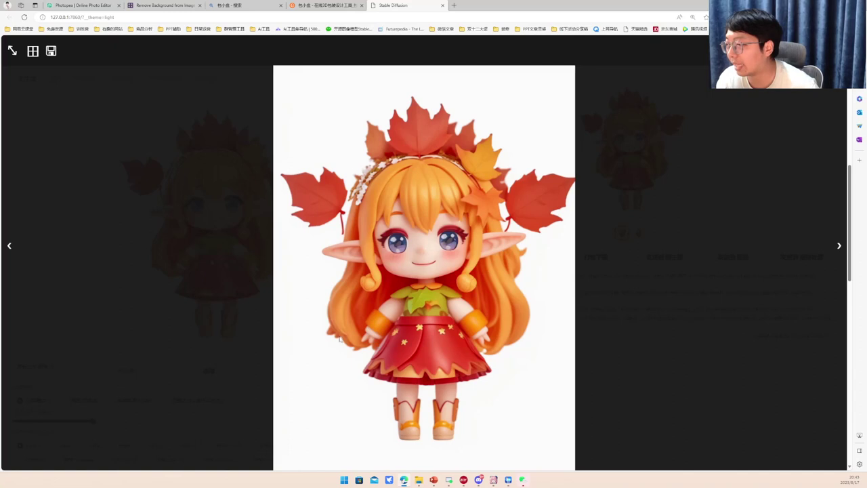
left_click(184, 342)
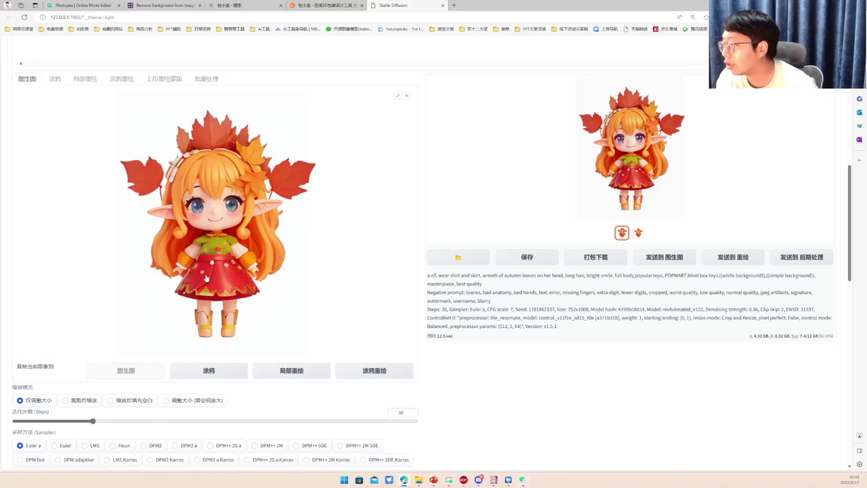
- Compare the upscaled elf with the source image, checking its headdress, face, clothing and boots at enlarged size
scroll(203, 277, "up", 2)
scroll(210, 300, "down", 1)
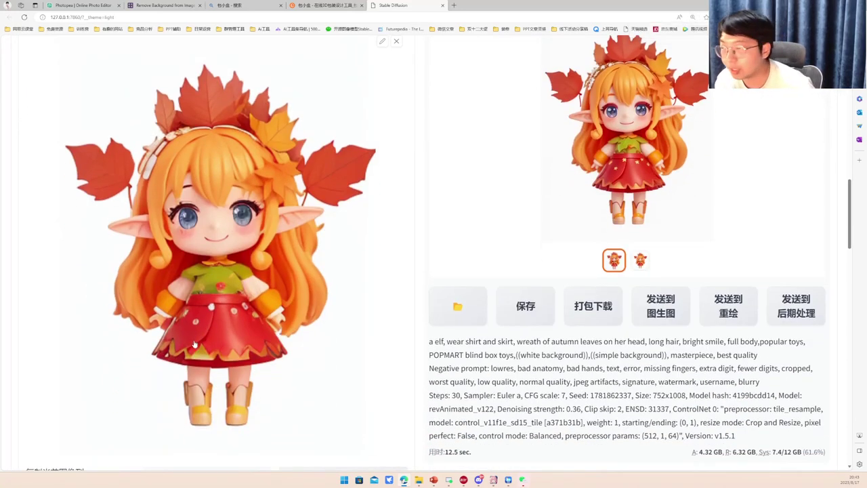
left_click(648, 167)
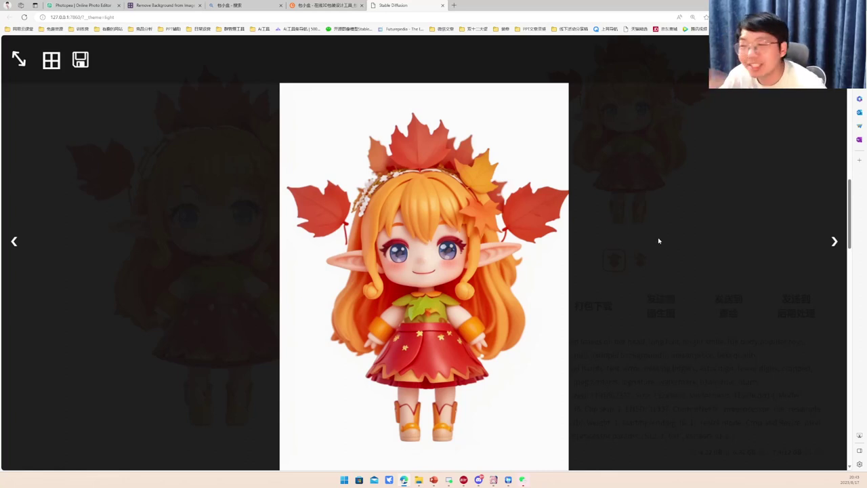
left_click(635, 332)
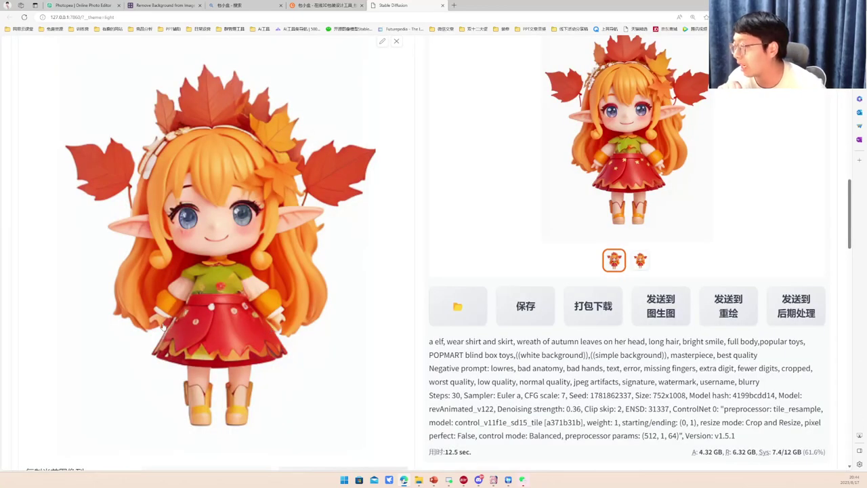
left_click(616, 166)
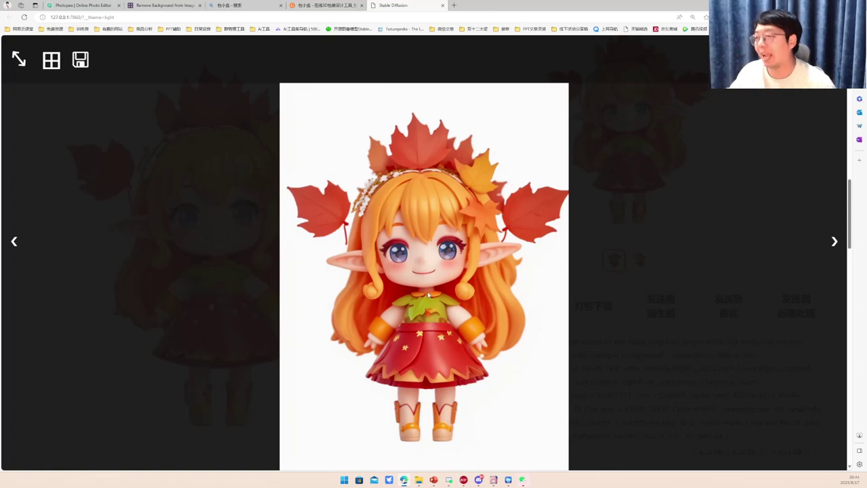
left_click(590, 282)
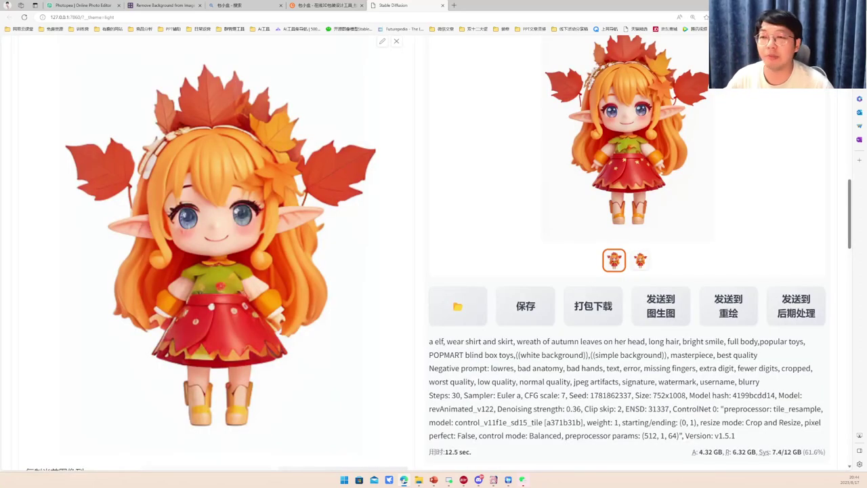
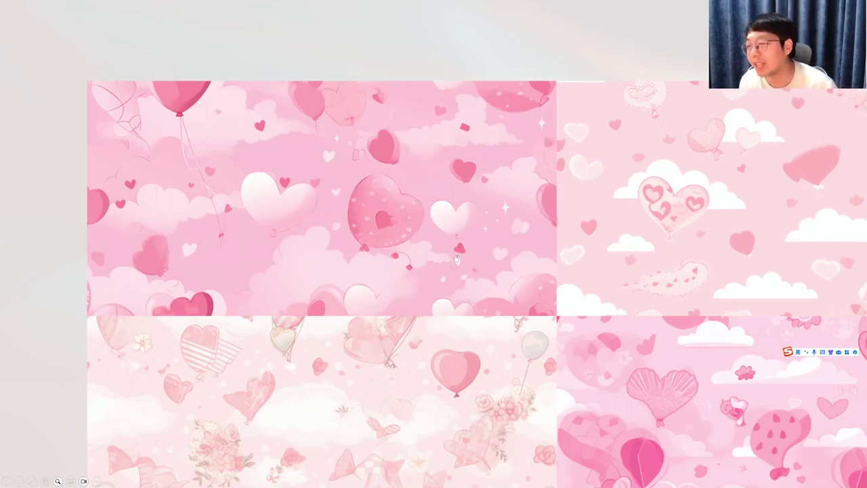
scroll(456, 259, "down", 3)
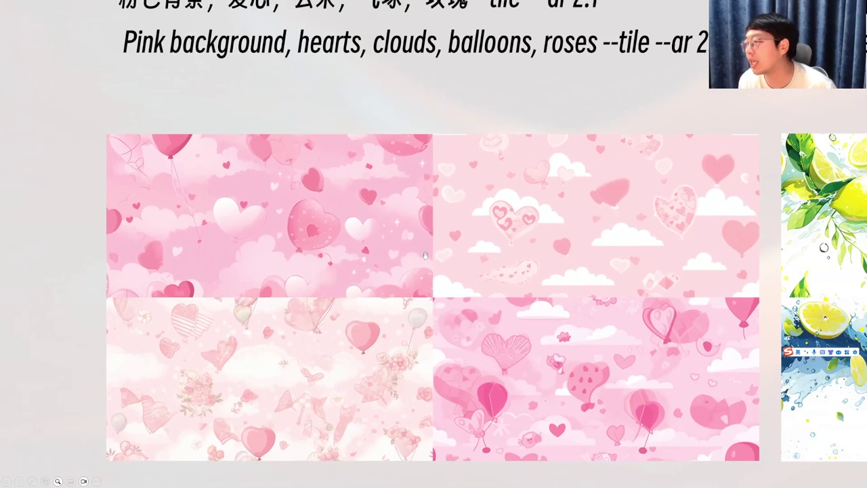
left_click_drag(443, 257, 361, 214)
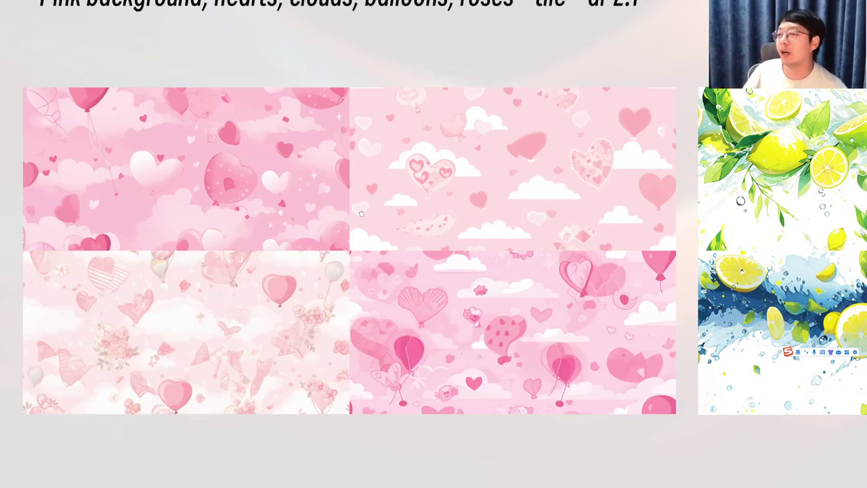
left_click_drag(361, 214, 245, 303)
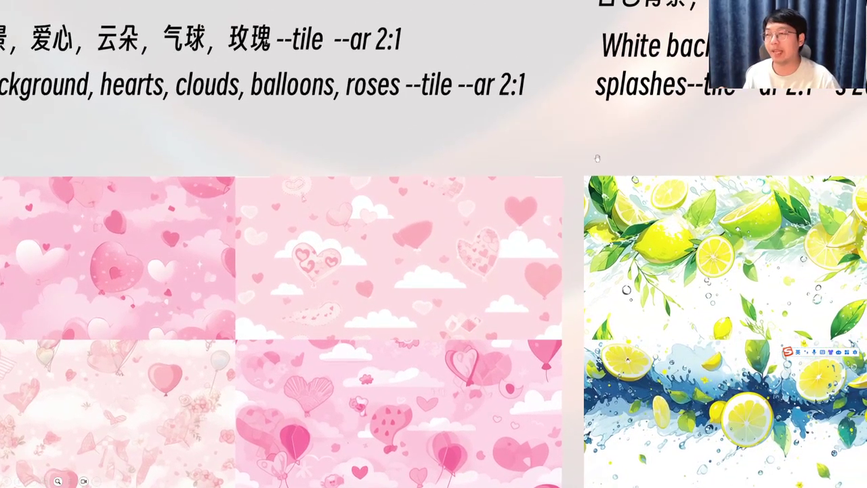
scroll(245, 303, "right", 4)
scroll(245, 303, "up", 2)
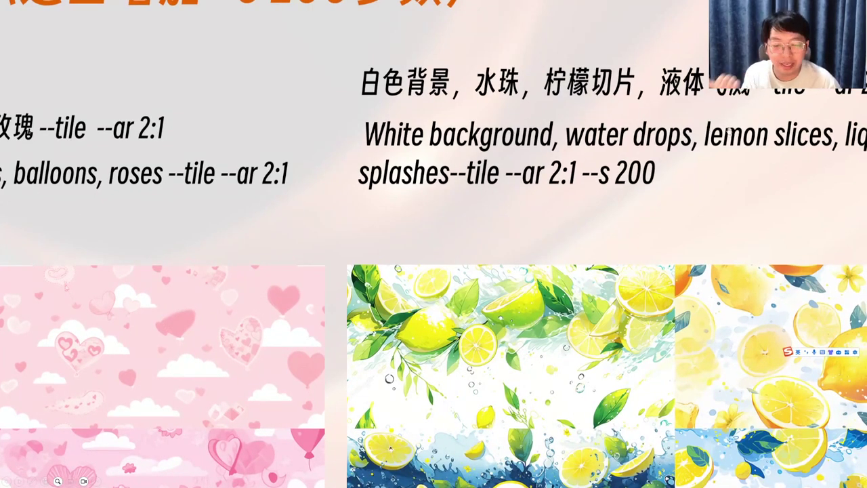
left_click_drag(756, 163, 603, 204)
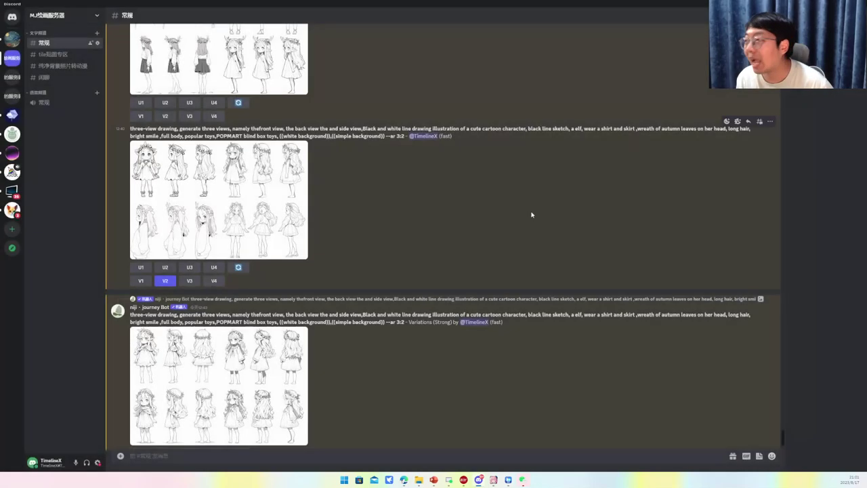
- In Discord, open the tile贴图专区 channel and browse to the lemon-slice tile patterns
left_click(53, 55)
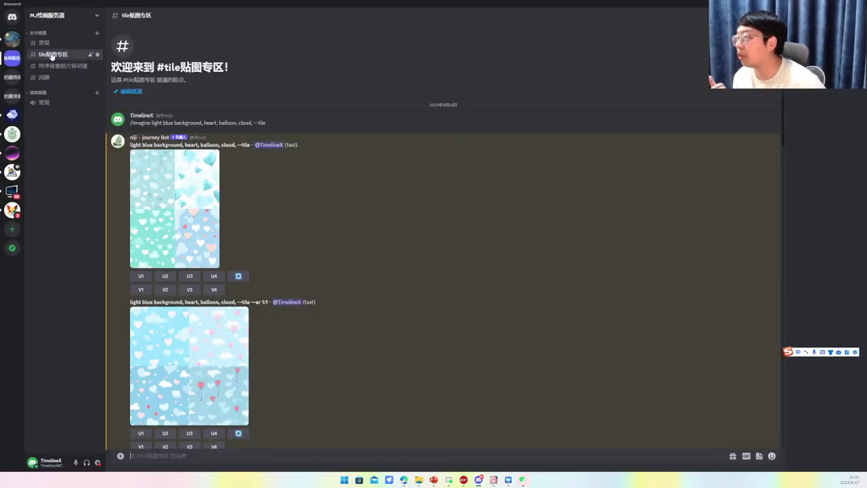
scroll(245, 194, "down", 15)
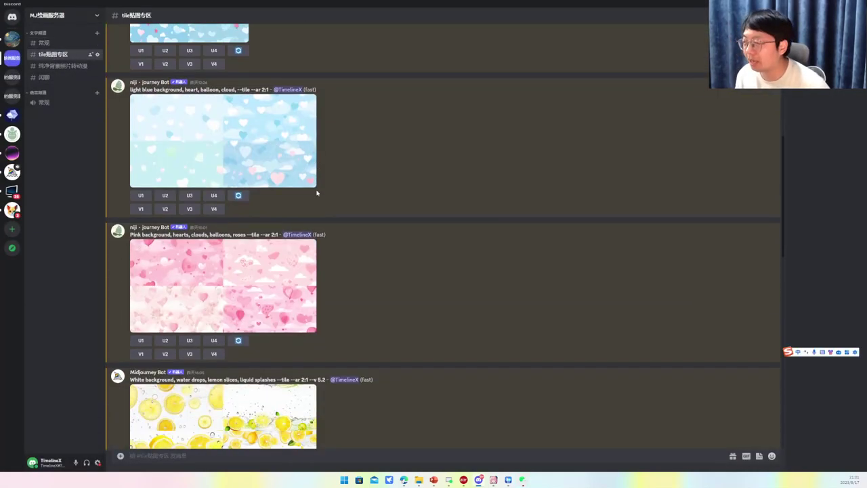
scroll(319, 198, "down", 1)
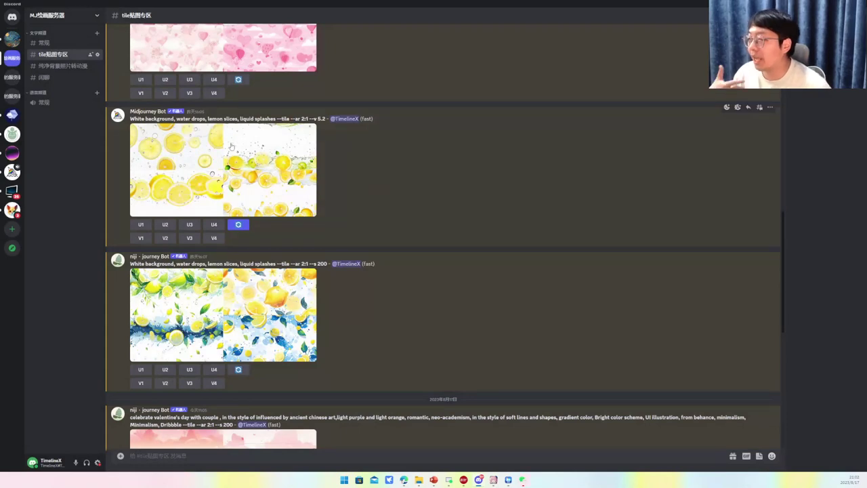
- View the lemon-slice tile grids enlarged, first the Midjourney --v 5.2 version and then the niji --s 200 version
left_click(233, 154)
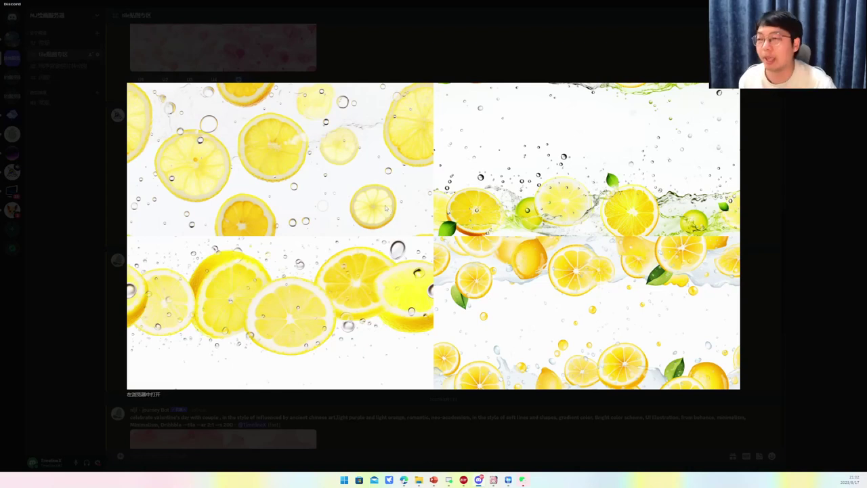
left_click(418, 409)
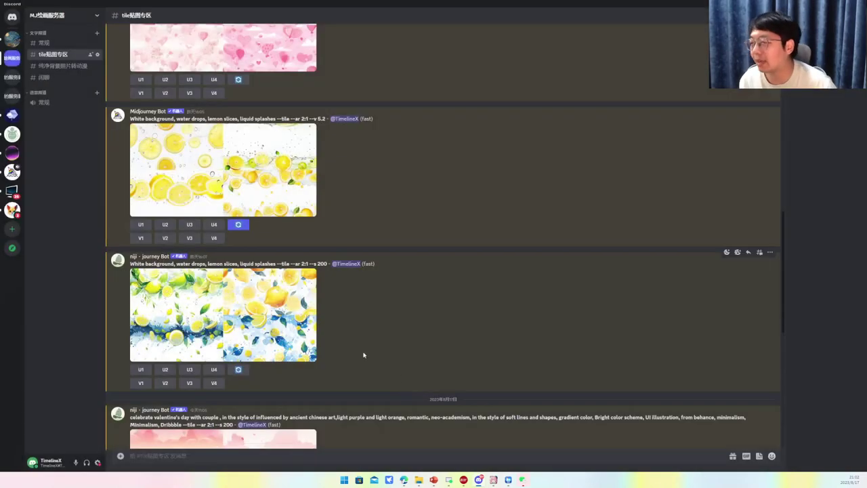
scroll(339, 332, "down", 1)
left_click(290, 269)
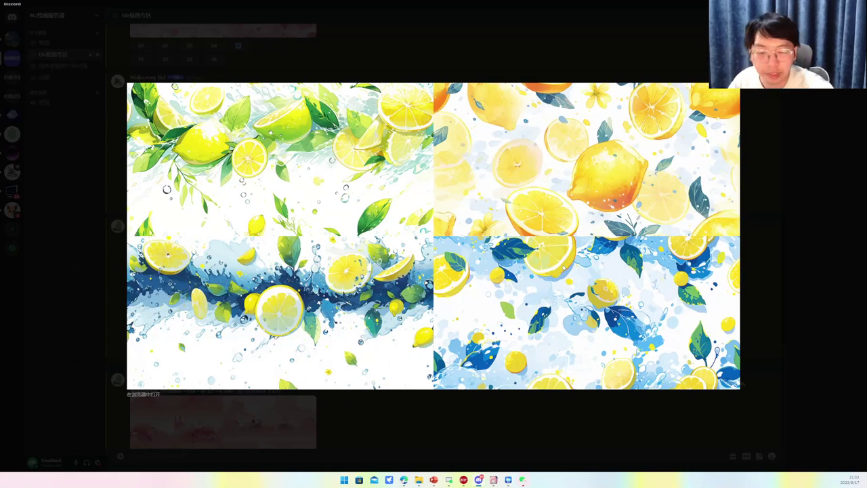
- Close the lemon tile grid and view the niji Valentine's-day couple tile grid (--ar 2:1 --s 200) enlarged
left_click(611, 416)
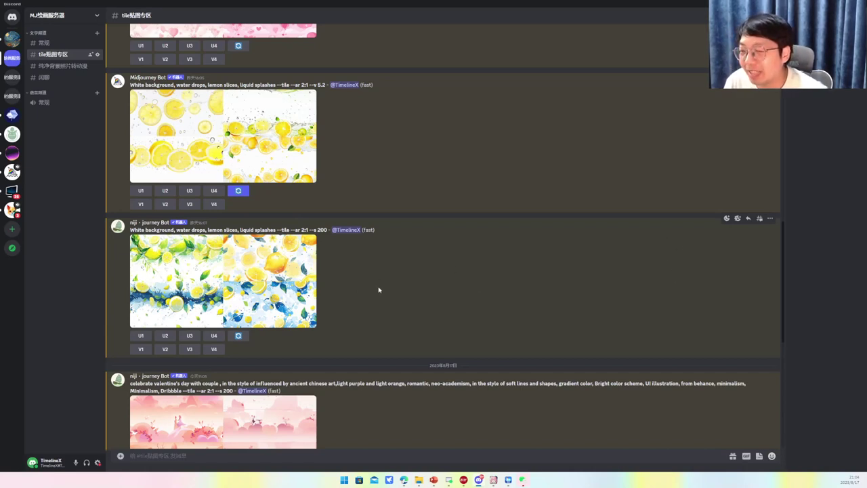
scroll(415, 237, "down", 1)
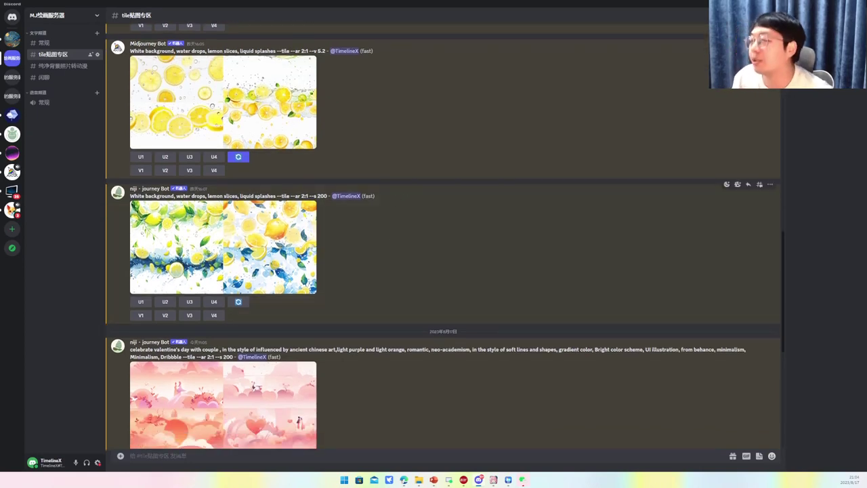
scroll(275, 285, "down", 2)
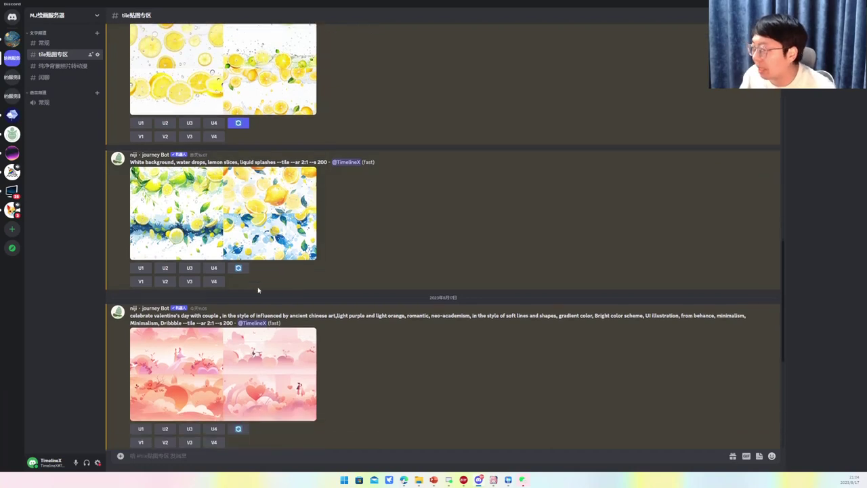
left_click(206, 349)
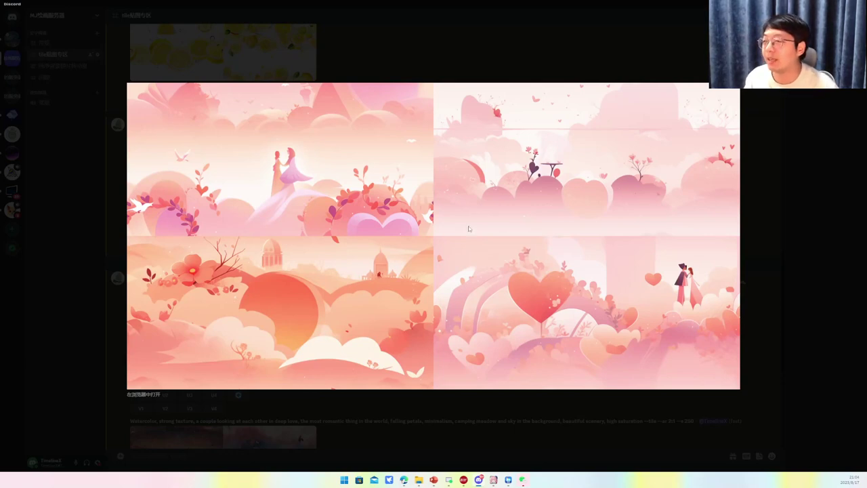
left_click(517, 416)
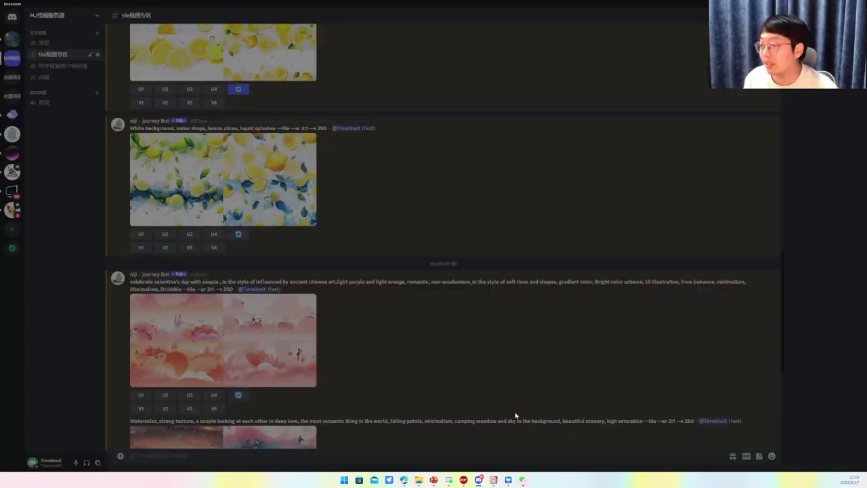
- View the watercolor tile grid of a couple among falling petals (--ar 2:1 --s 250) enlarged
scroll(454, 348, "down", 2)
scroll(445, 346, "down", 2)
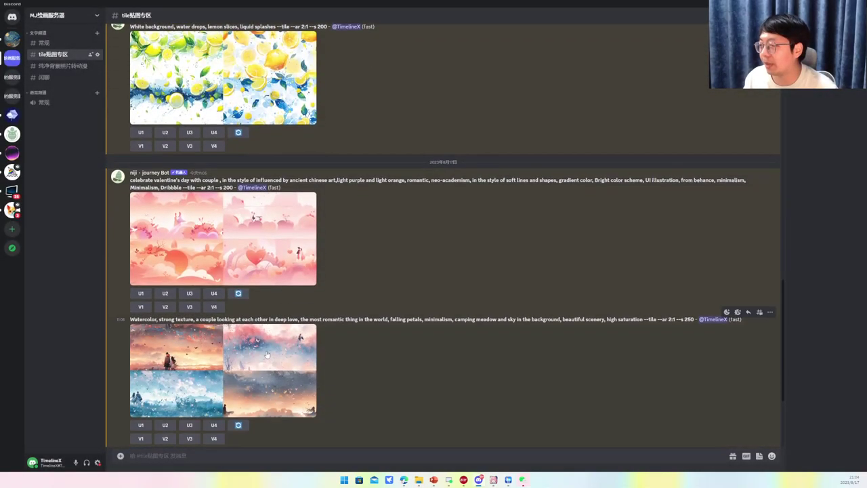
left_click(224, 364)
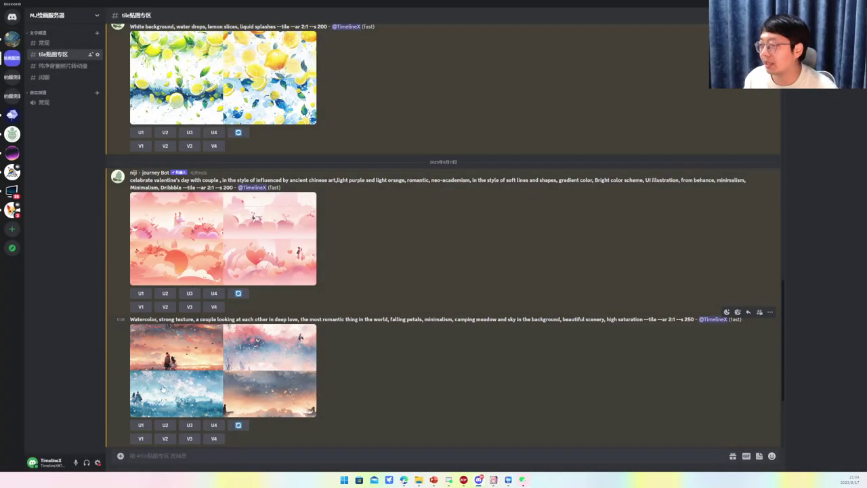
left_click(164, 390)
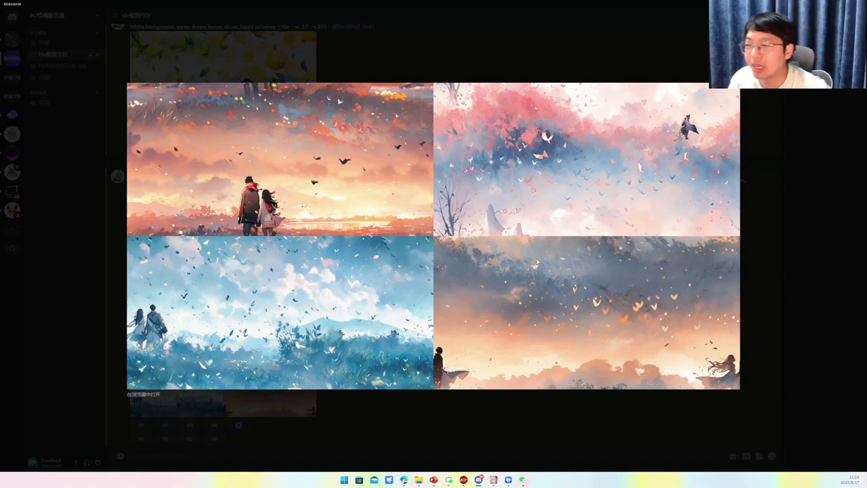
left_click(549, 75)
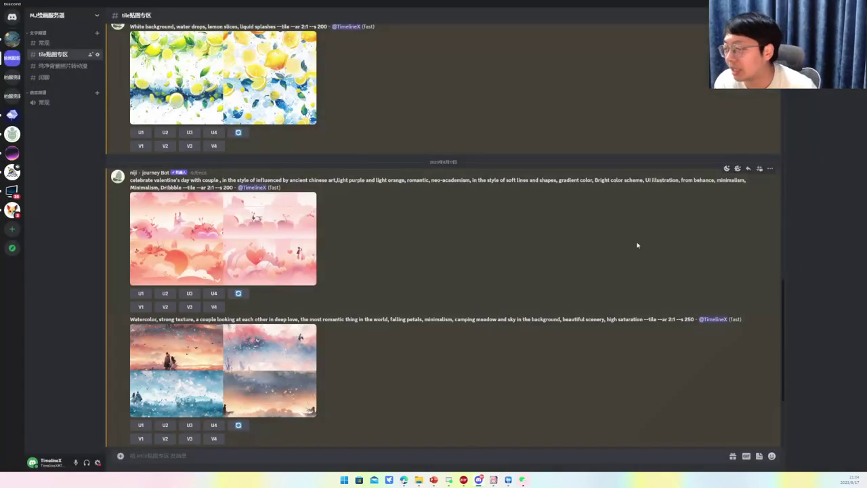
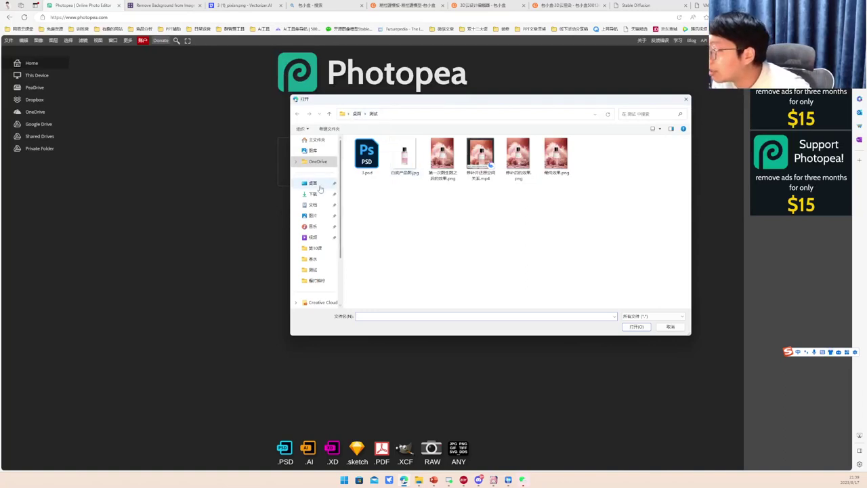
- Open 3.png, the perfume bottle with feathers and roses, from the 香水 folder in Photopea
left_click(316, 263)
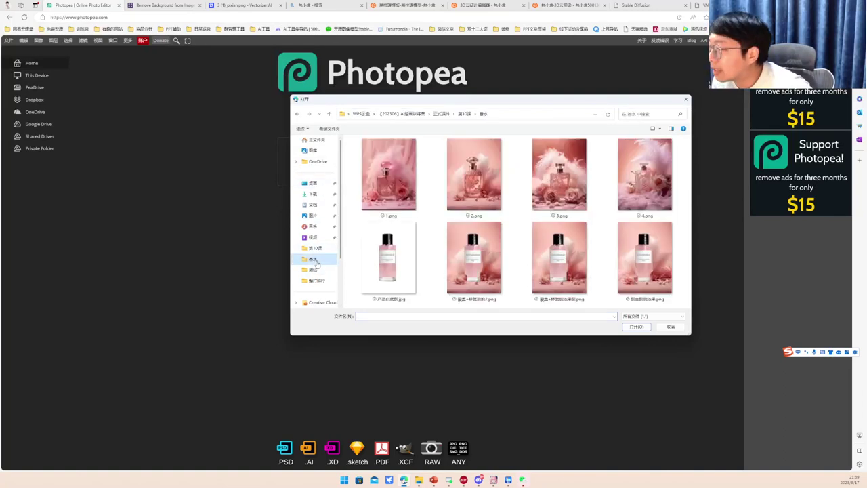
left_click(573, 182)
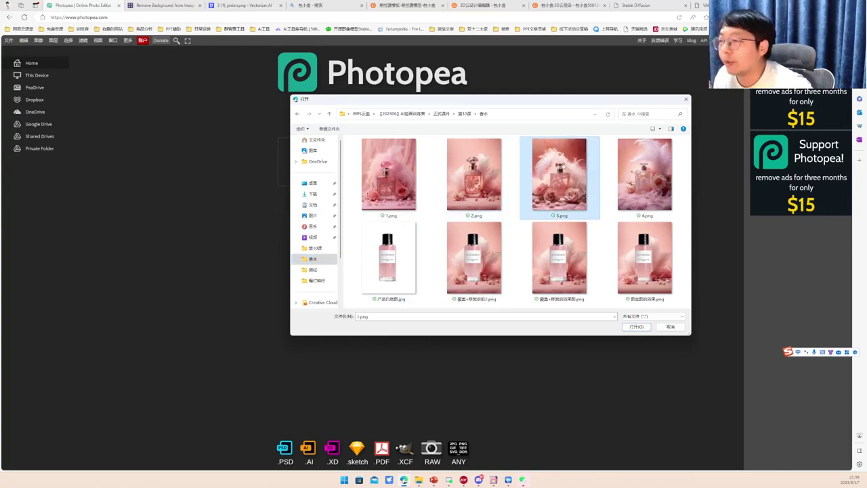
left_click(636, 326)
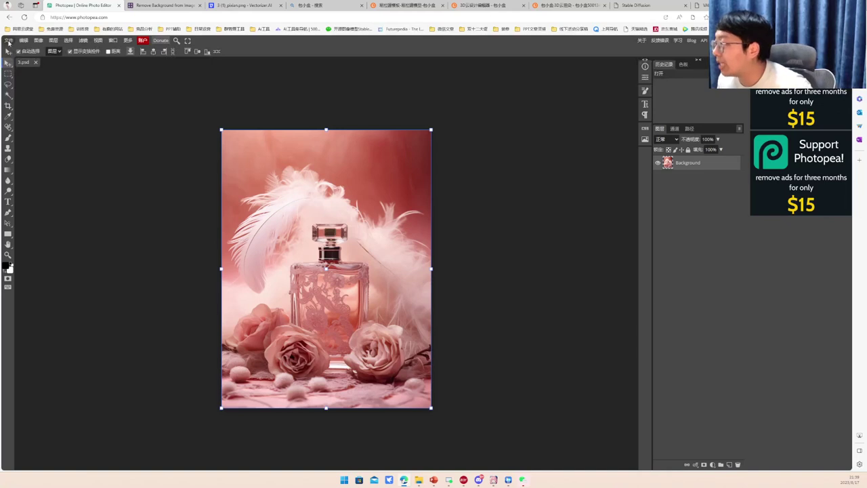
- Place the product image 产品白底图.jpg into the document as a layer above the perfume scene
left_click(8, 40)
left_click(18, 72)
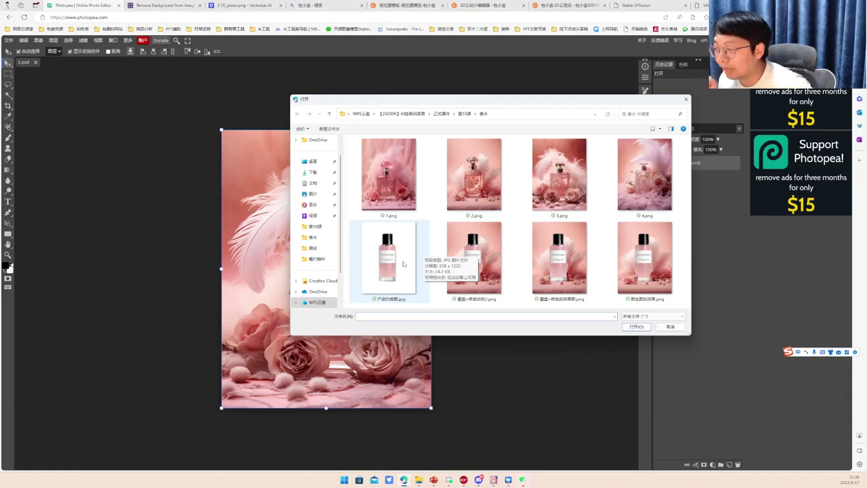
left_click(404, 263)
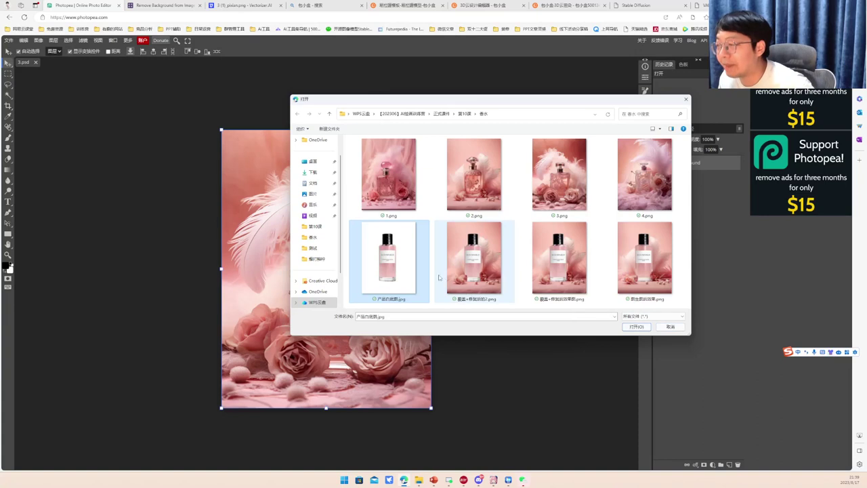
left_click(636, 326)
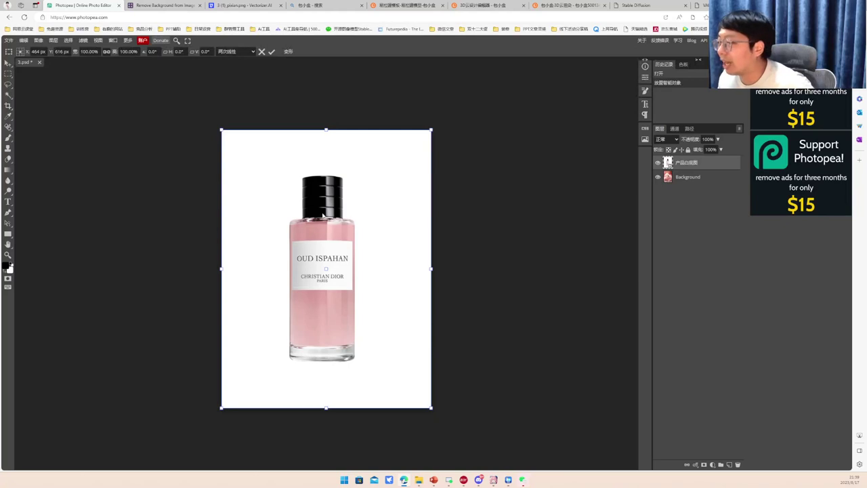
- Rasterize the 产品白底图 layer and remove its white background
right_click(667, 162)
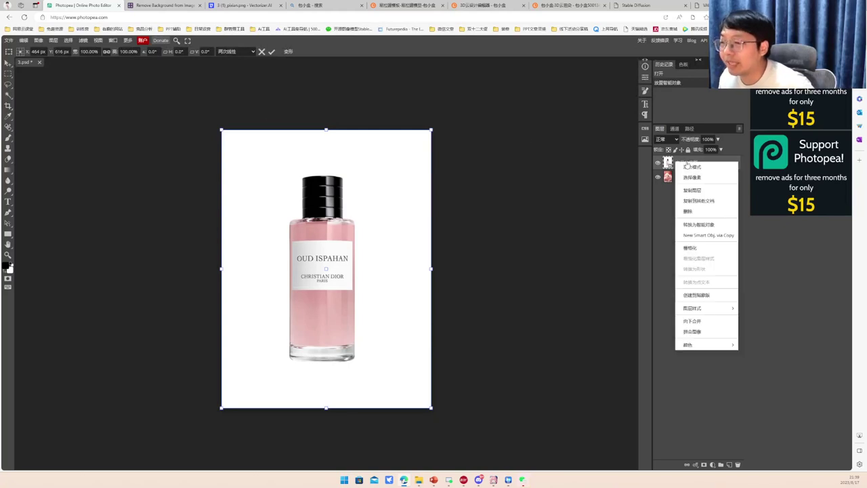
left_click(690, 248)
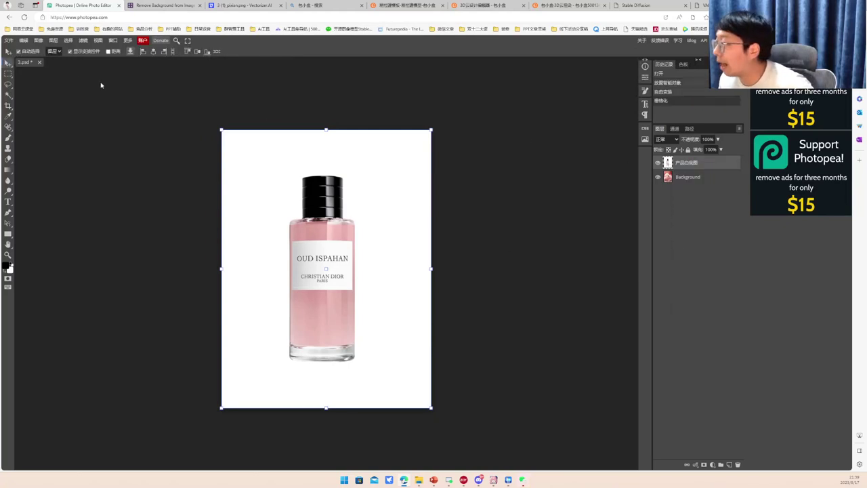
left_click(68, 40)
left_click(77, 85)
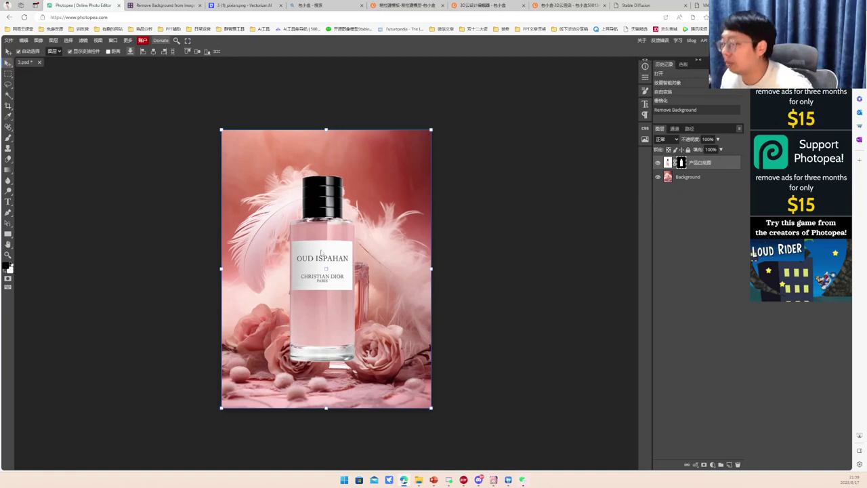
- Scale the product bottle to about 82% and position it between the roses over the original bottle, applying the transform
mouse_move(321, 251)
left_mouse_down()
mouse_move(355, 252)
mouse_move(325, 254)
mouse_move(329, 262)
left_mouse_up()
left_click_drag(439, 142, 407, 190)
mouse_move(340, 293)
left_mouse_down()
mouse_move(348, 290)
mouse_move(343, 285)
left_mouse_up()
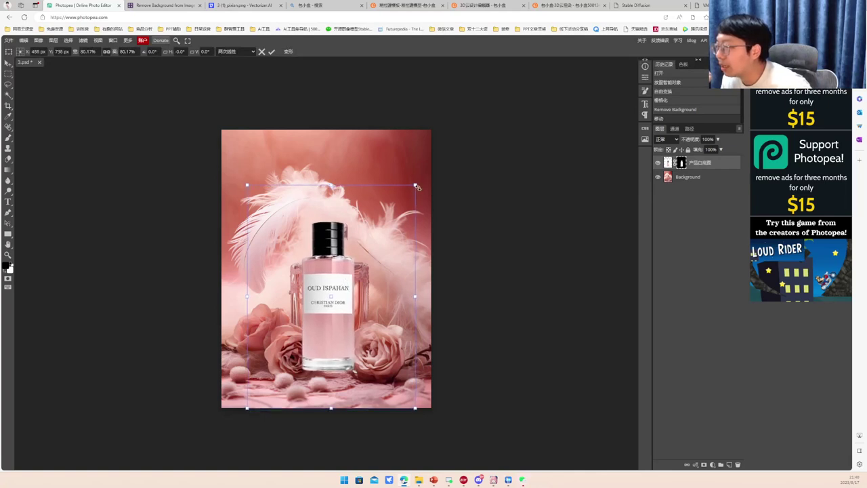
left_click_drag(415, 184, 418, 181)
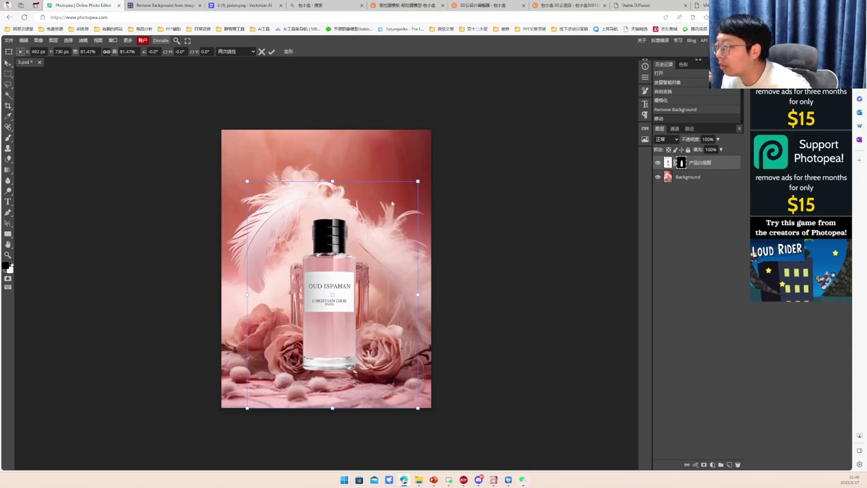
mouse_move(339, 247)
left_mouse_down()
mouse_move(338, 238)
mouse_move(338, 249)
left_mouse_up()
left_click_drag(416, 186, 418, 185)
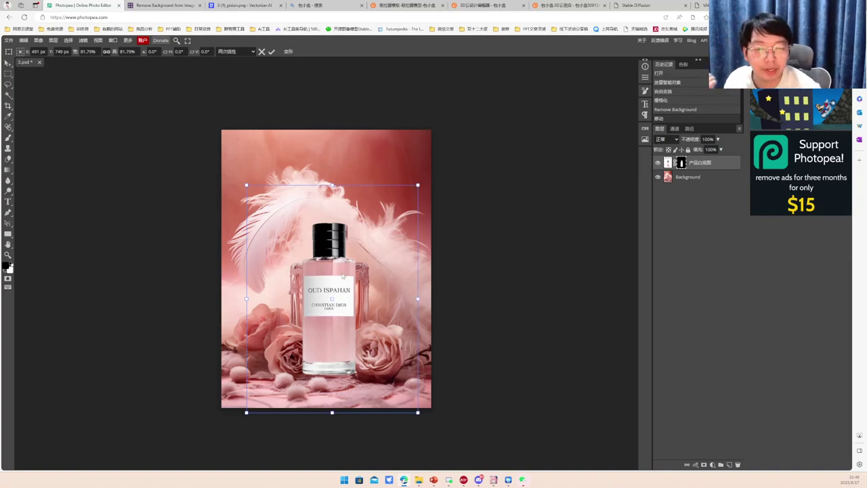
left_click(271, 51)
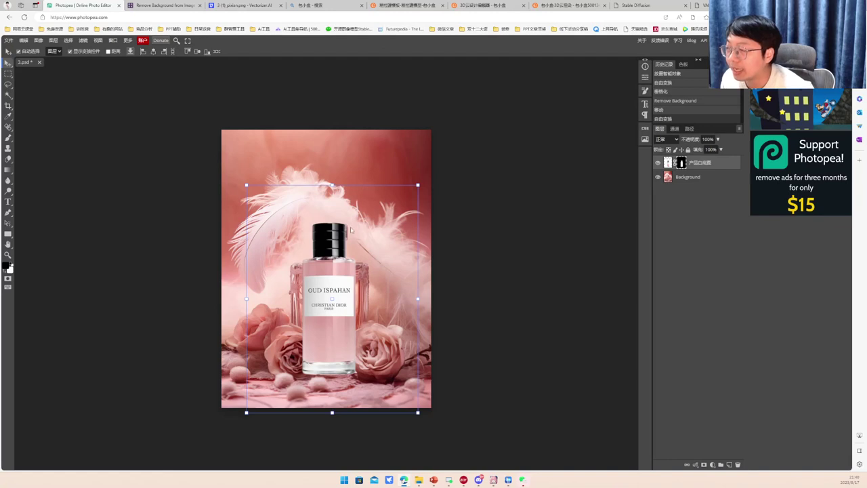
- On the Background layer, outline the original bottle with the Patch tool and patch it over with surrounding feather texture
left_click(690, 181)
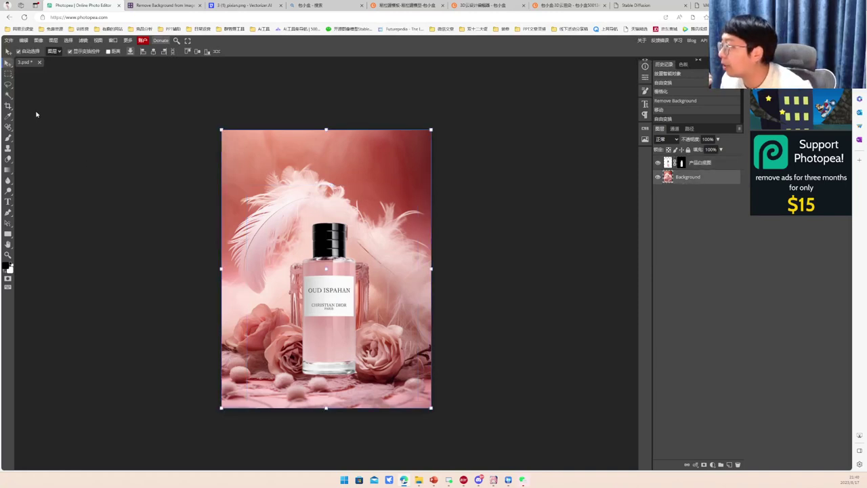
left_click(9, 128)
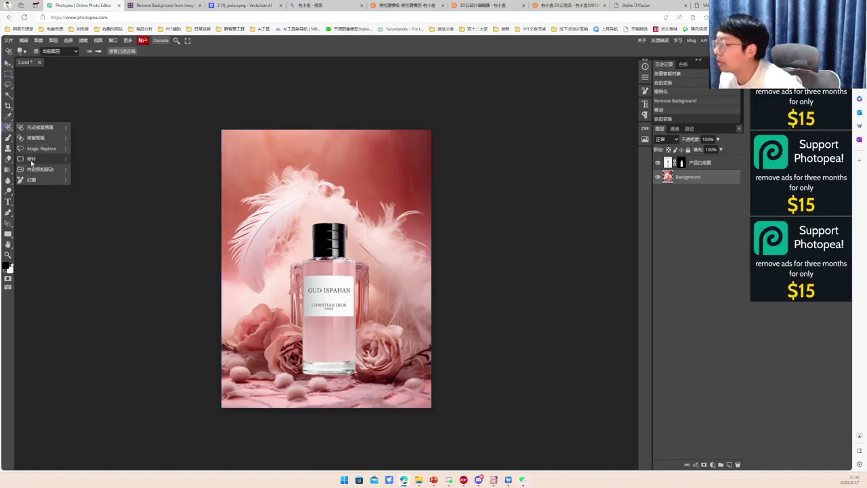
left_click(31, 160)
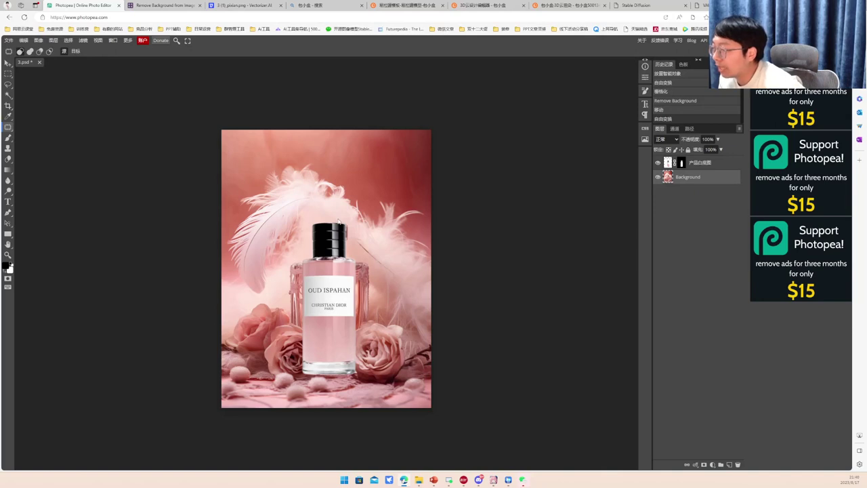
mouse_move(338, 220)
left_mouse_down()
mouse_move(279, 237)
mouse_move(270, 289)
mouse_move(282, 318)
mouse_move(313, 331)
mouse_move(379, 330)
left_mouse_up()
mouse_move(379, 282)
left_mouse_down()
mouse_move(374, 253)
mouse_move(334, 221)
left_mouse_up()
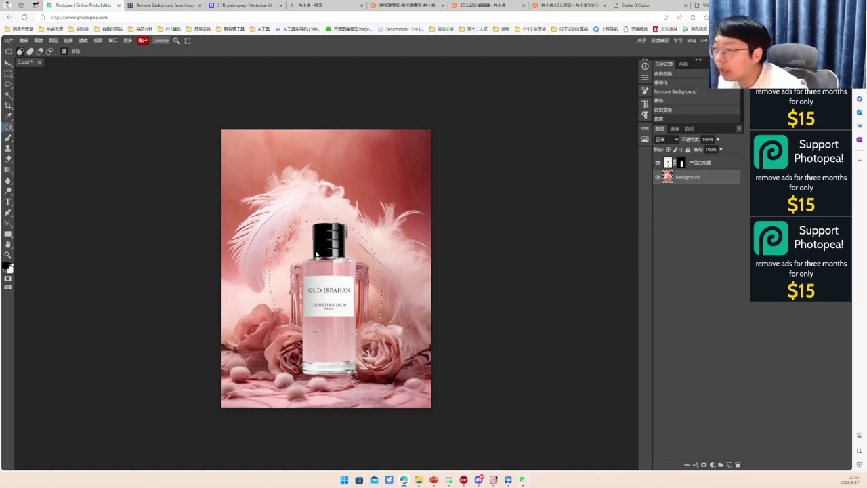
key("Delete")
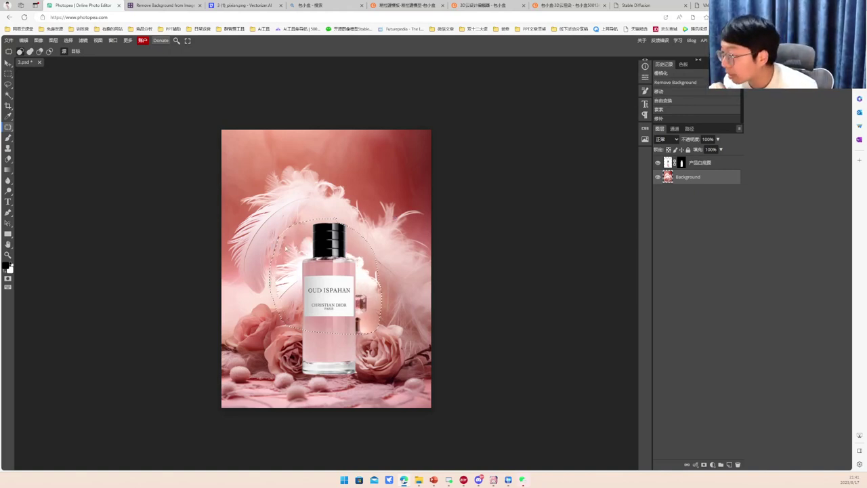
left_click_drag(298, 249, 379, 232)
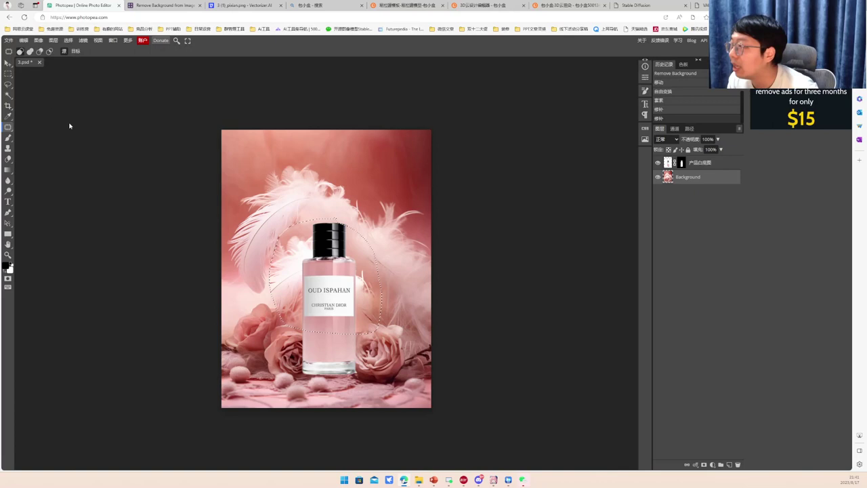
- Lasso the roses and the area around the bottle's base on the Background layer
right_click(8, 84)
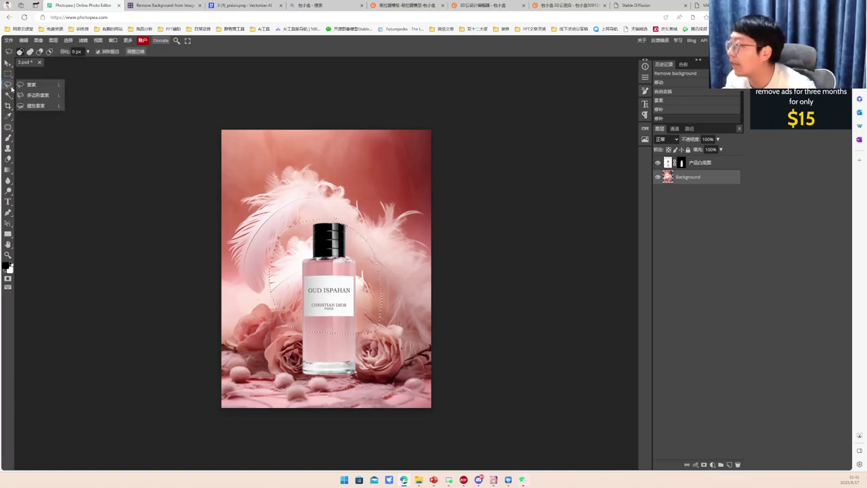
left_click(30, 86)
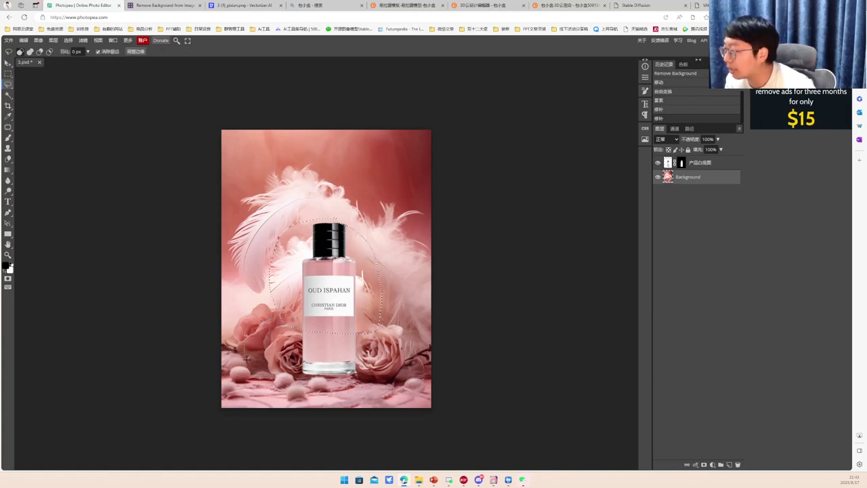
mouse_move(419, 342)
left_mouse_down()
mouse_move(385, 311)
mouse_move(312, 307)
mouse_move(264, 321)
left_mouse_up()
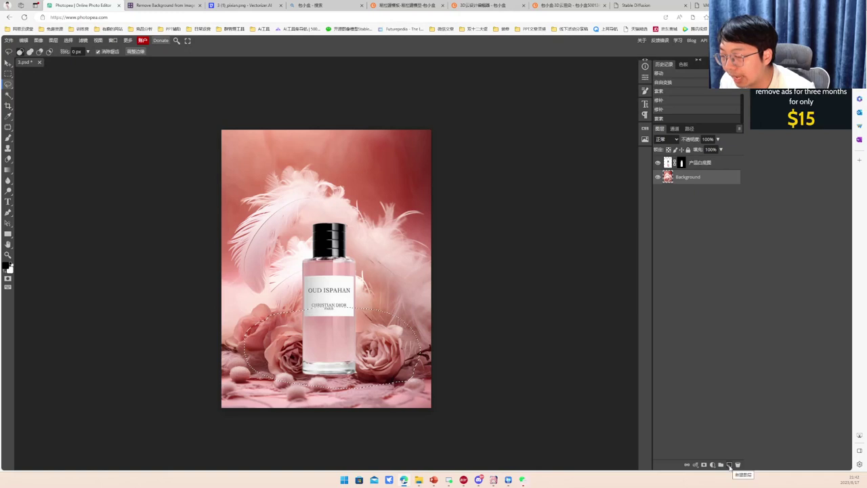
- Create a new layer above the 产品白底图 layer and paste the copied rose area into it
left_click(730, 464)
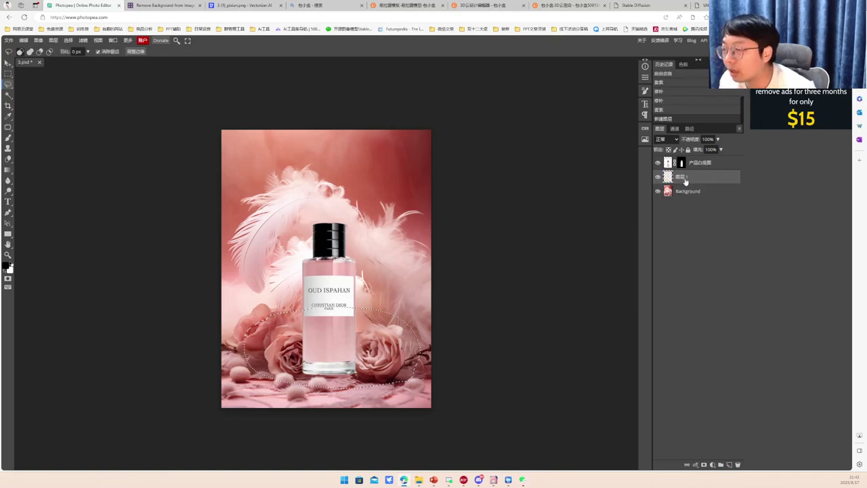
left_click_drag(686, 181, 688, 166)
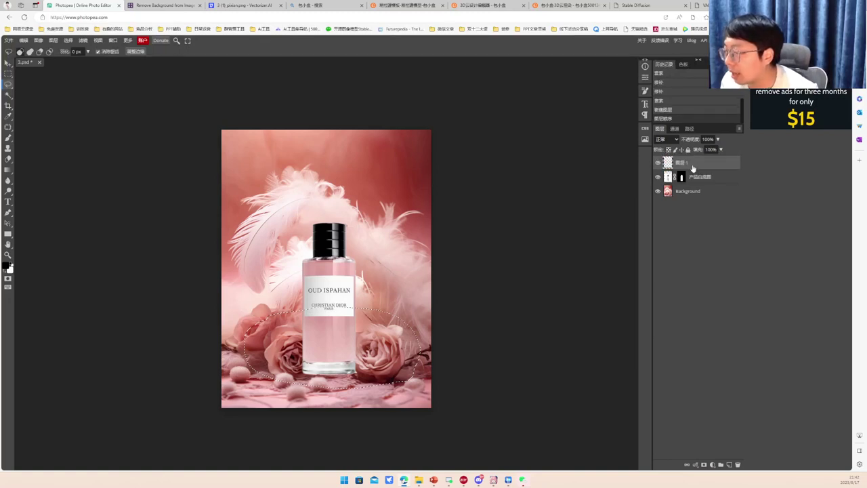
key("ctrl+v")
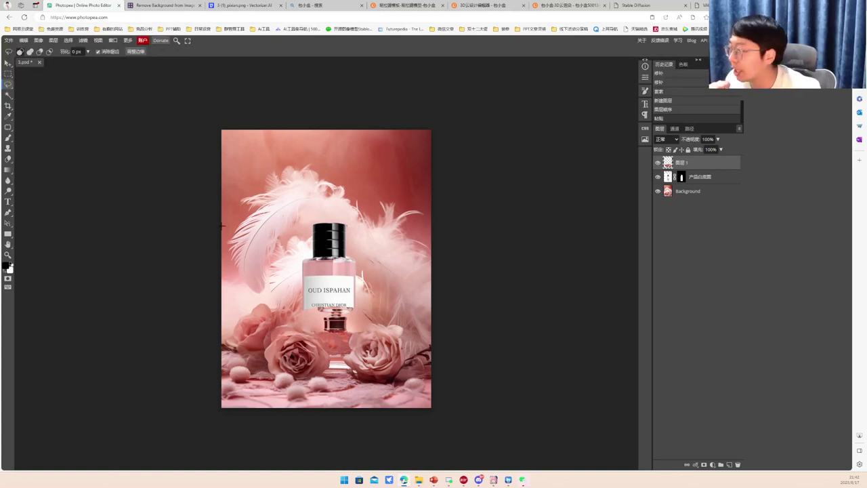
- On layer 图层 1, erase the pasted background covering the product bottle with the Eraser at 44 px
left_click(9, 163)
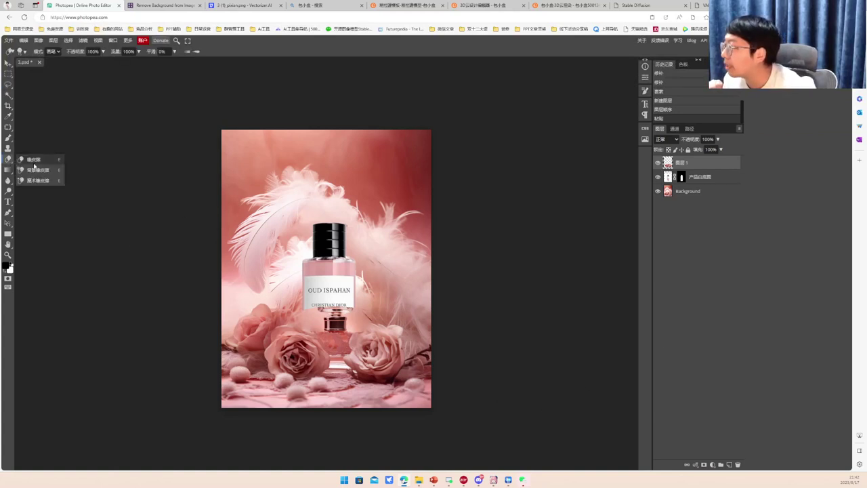
left_click(34, 163)
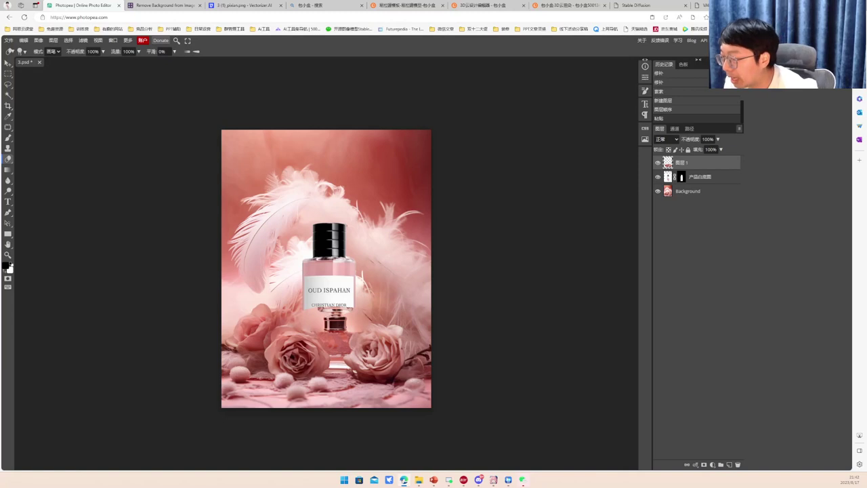
scroll(345, 331, "up", 3)
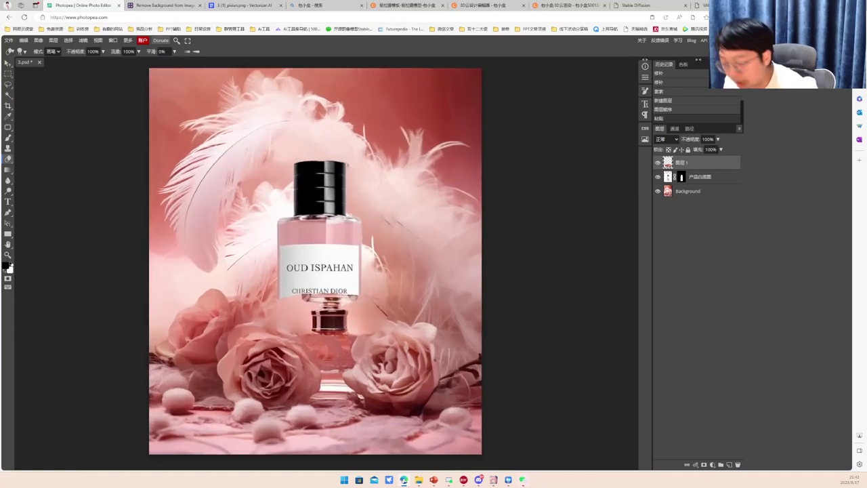
scroll(345, 327, "up", 3)
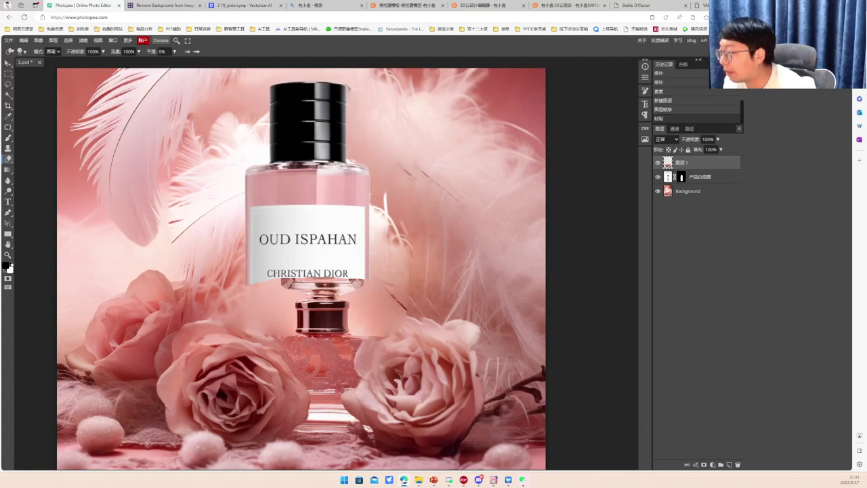
right_click(197, 357)
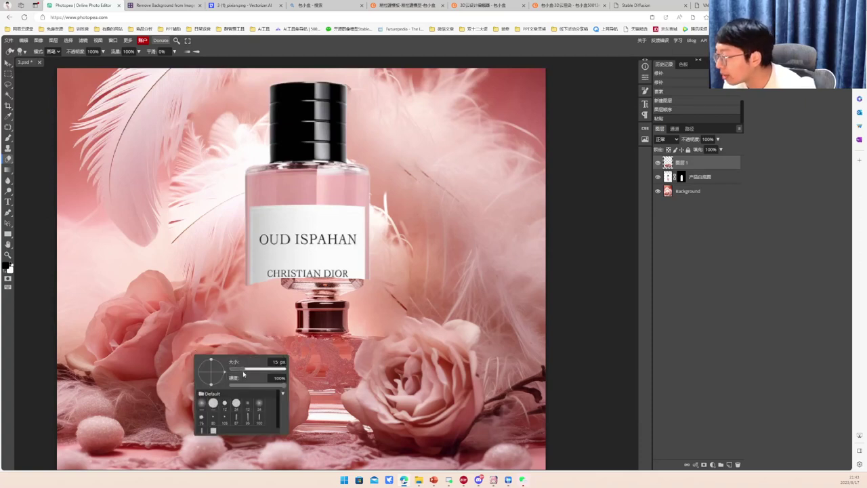
left_click_drag(244, 373, 250, 370)
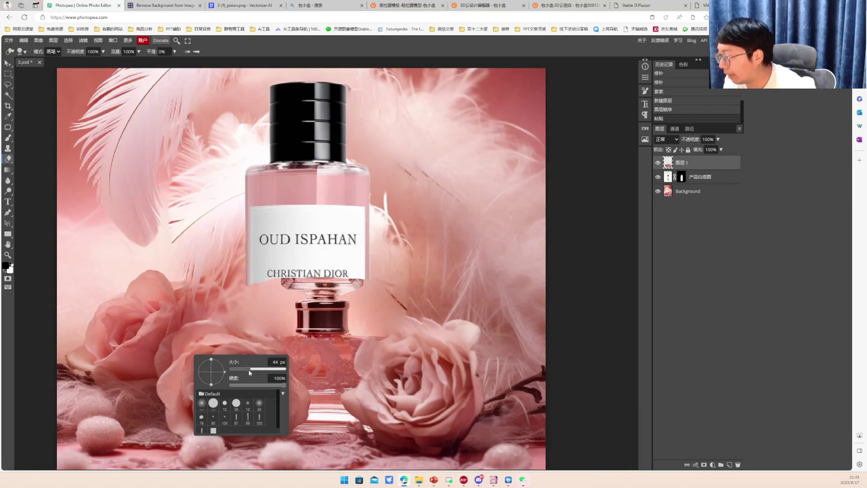
mouse_move(267, 283)
left_mouse_down()
mouse_move(255, 317)
mouse_move(258, 283)
mouse_move(258, 292)
mouse_move(329, 286)
mouse_move(332, 295)
mouse_move(352, 295)
mouse_move(357, 284)
mouse_move(362, 294)
mouse_move(379, 292)
mouse_move(352, 313)
mouse_move(336, 370)
mouse_move(278, 326)
mouse_move(306, 309)
mouse_move(337, 311)
mouse_move(316, 305)
mouse_move(336, 349)
mouse_move(324, 361)
mouse_move(264, 319)
left_mouse_up()
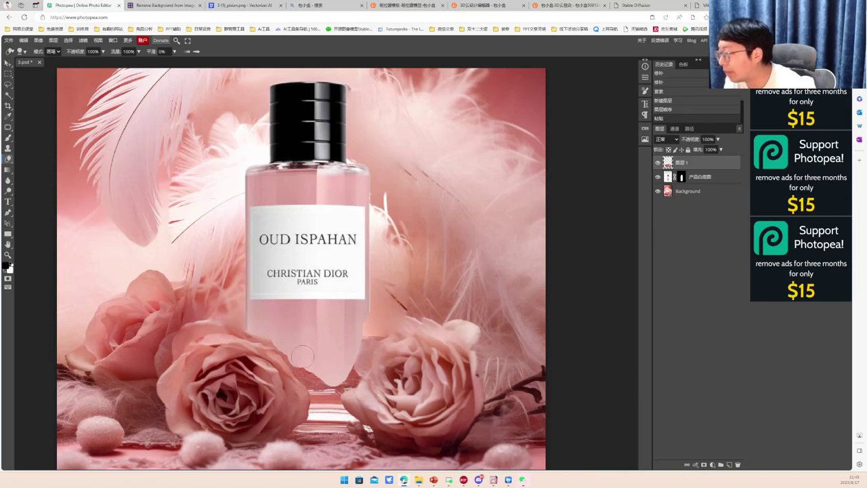
mouse_move(314, 369)
left_mouse_down()
mouse_move(315, 379)
mouse_move(301, 373)
mouse_move(277, 334)
left_mouse_up()
mouse_move(318, 359)
left_mouse_down()
mouse_move(318, 425)
mouse_move(305, 434)
mouse_move(313, 428)
mouse_move(307, 375)
left_mouse_up()
- Clean up the remaining background along the rose edges in front of the bottle with a 6 px Eraser
right_click(312, 356)
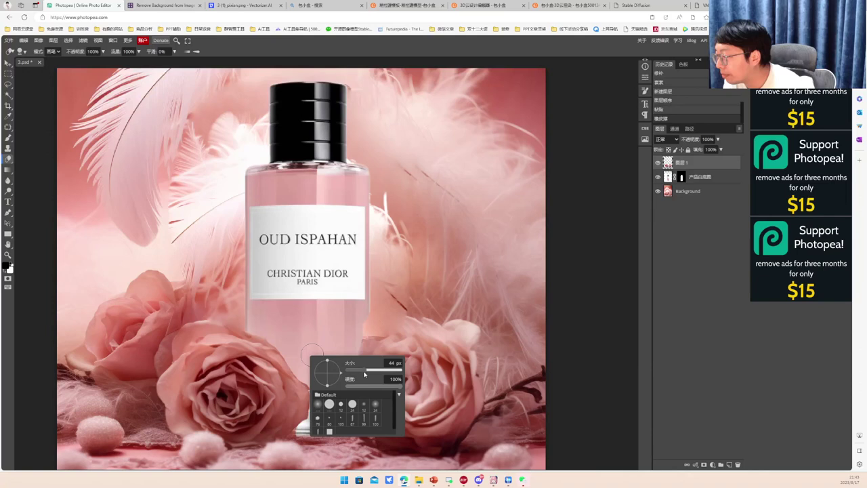
left_click(305, 354)
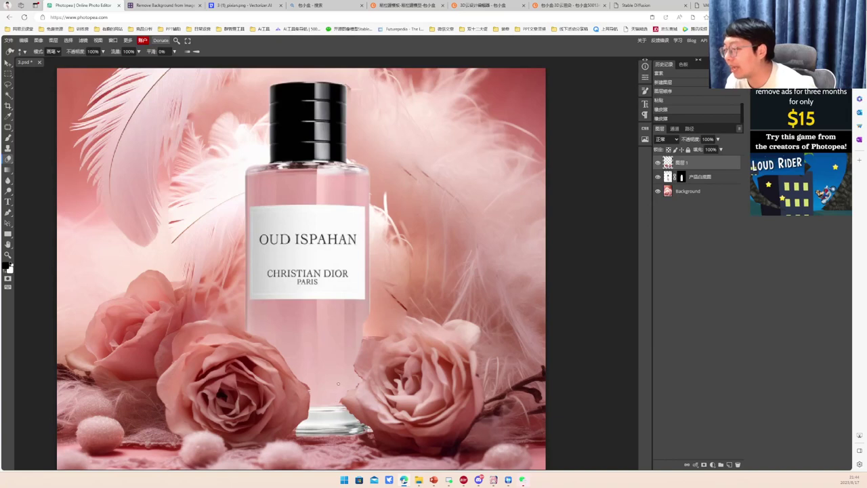
left_click(366, 314)
right_click(366, 314)
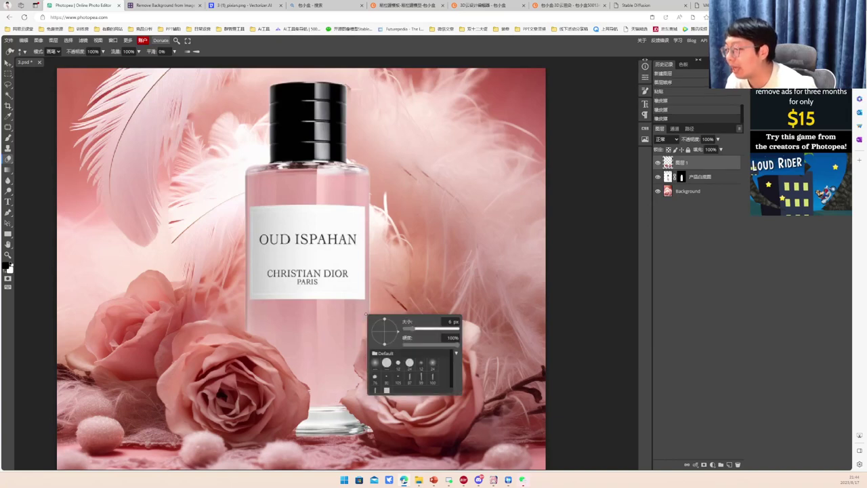
mouse_move(405, 328)
left_mouse_down()
mouse_move(418, 328)
mouse_move(343, 324)
left_mouse_up()
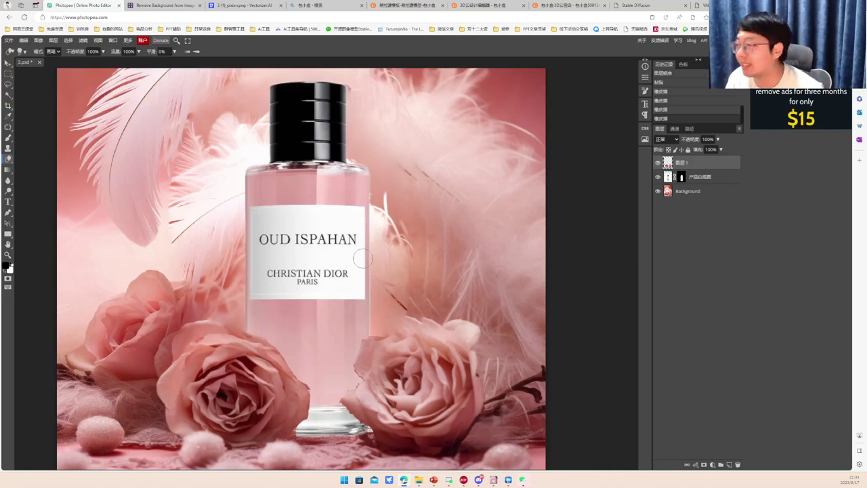
- Start exporting the perfume composite as a PNG
scroll(358, 238, "right", 3)
scroll(353, 245, "left", 5)
scroll(350, 248, "down", 4)
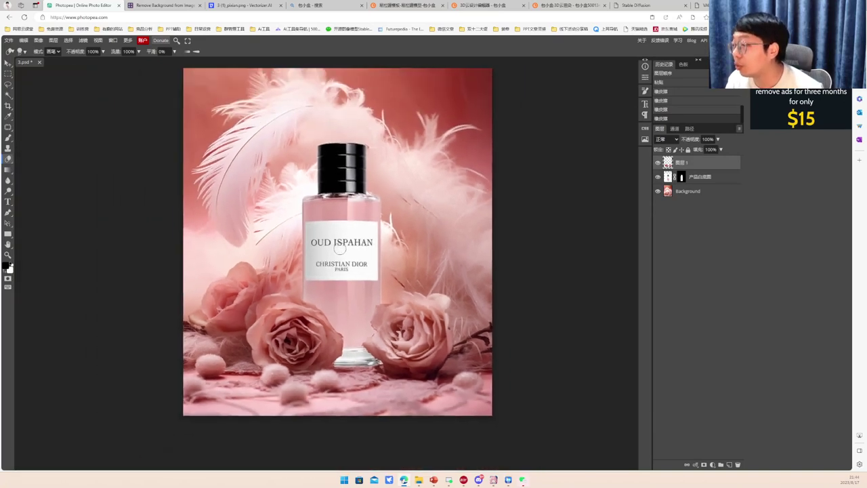
left_click(8, 40)
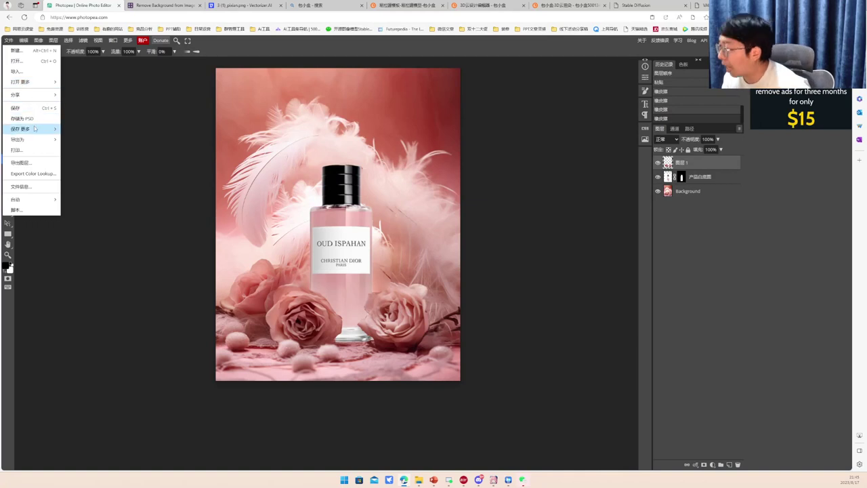
mouse_move(36, 143)
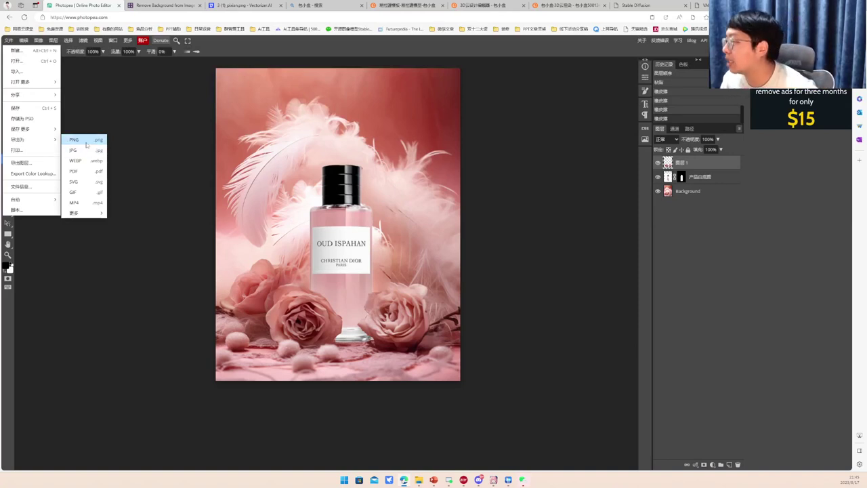
left_click(112, 140)
left_click_drag(228, 90, 348, 108)
- Name the export 即将图生图的图片 and save it in the 香水 folder
left_click(370, 124)
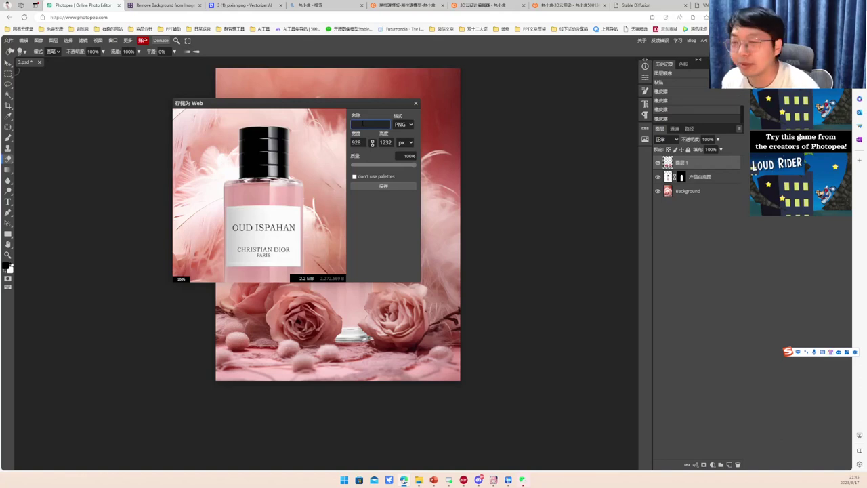
type("图标tus")
type("图生图的图片")
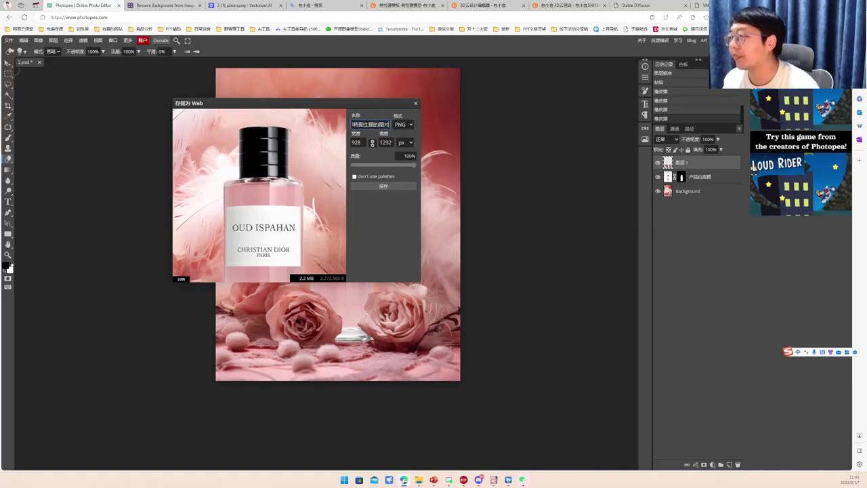
left_click(382, 187)
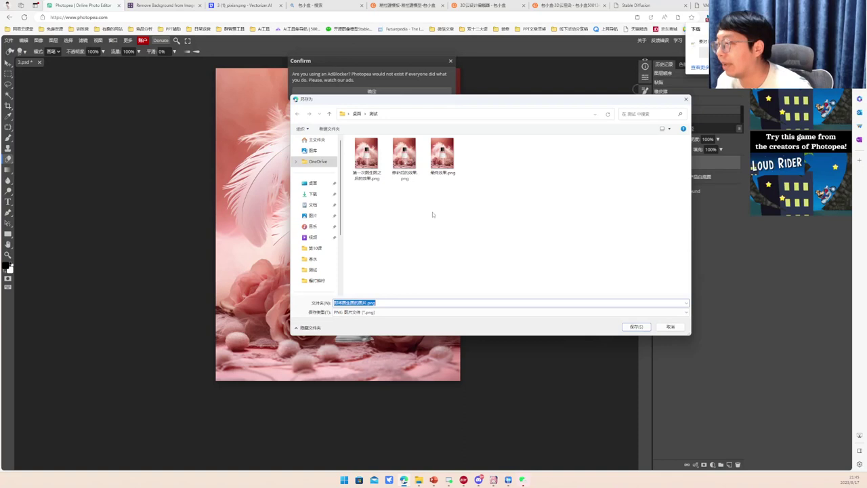
left_click(312, 260)
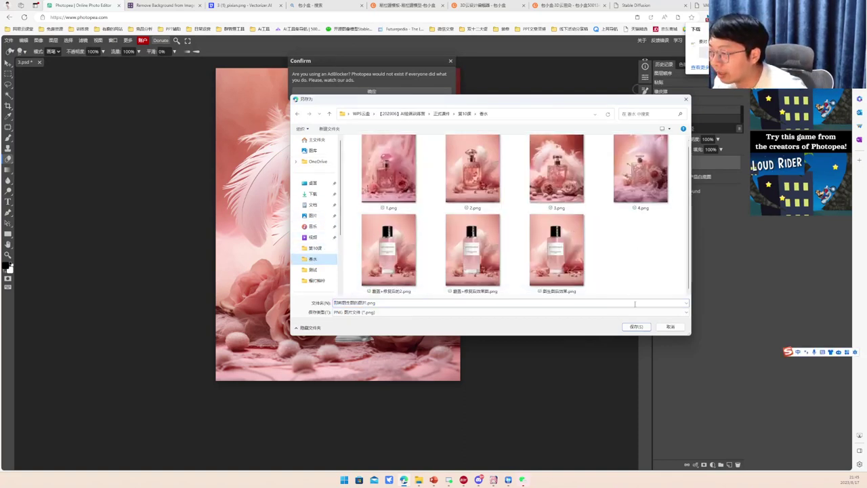
left_click(635, 327)
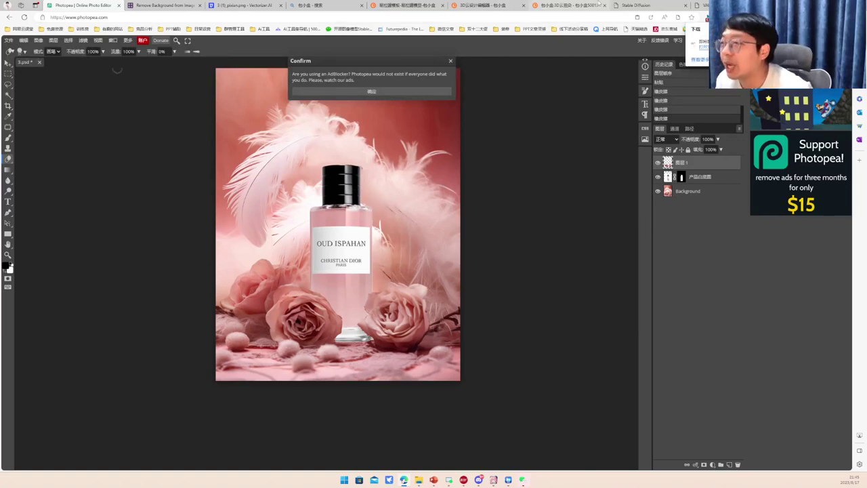
- Switch to Stable Diffusion's image-to-image mode and load the realisticVisionV51_v51VAE checkpoint
left_click(621, 10)
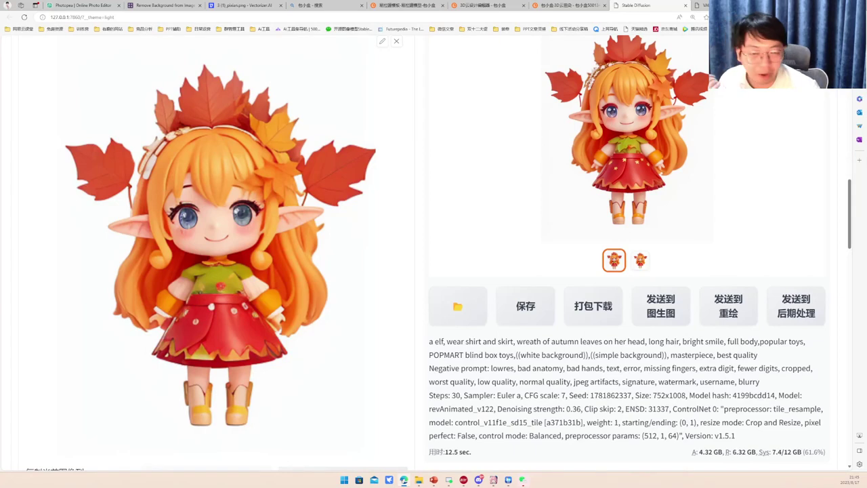
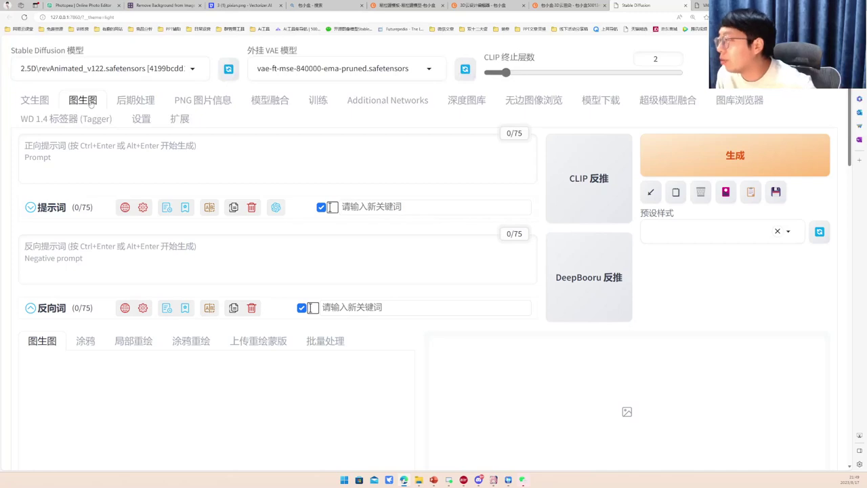
left_click(193, 70)
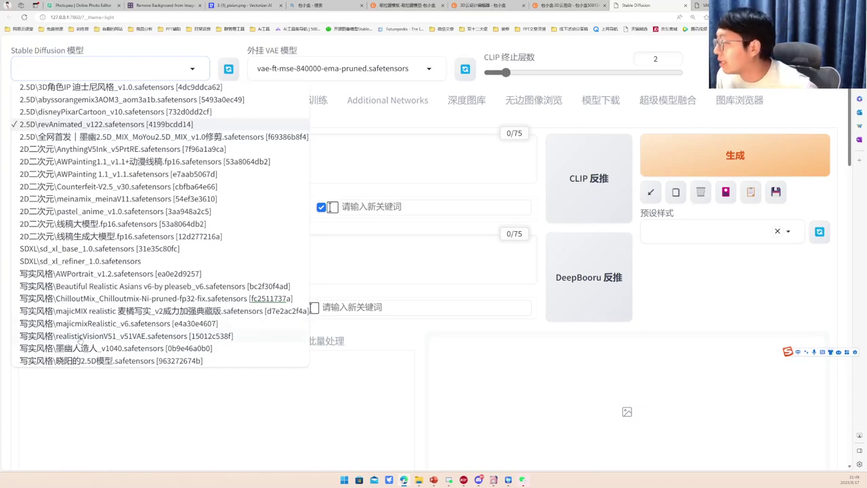
left_click(80, 337)
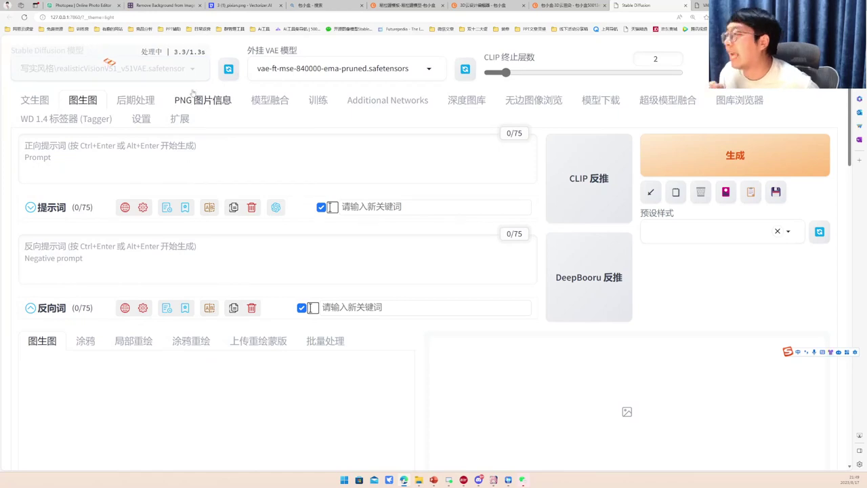
- Load 即将图生图的图片.png from the 香水 folder as the image-to-image source
scroll(217, 193, "down", 4)
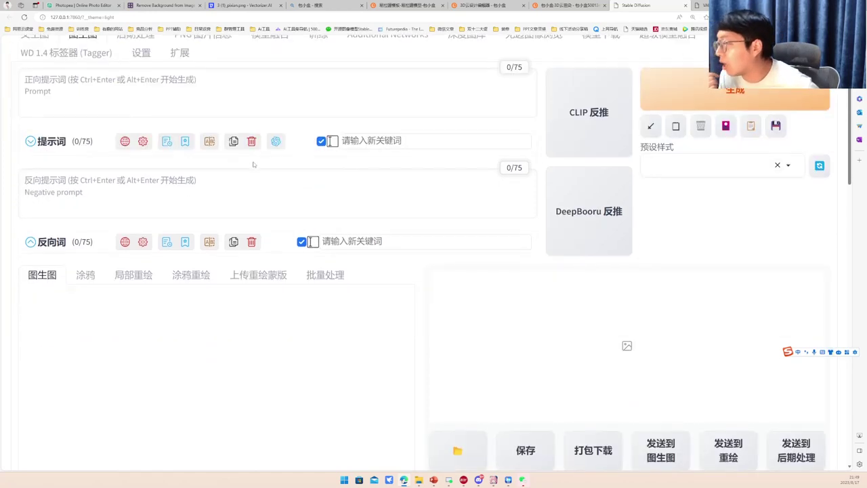
left_click(218, 193)
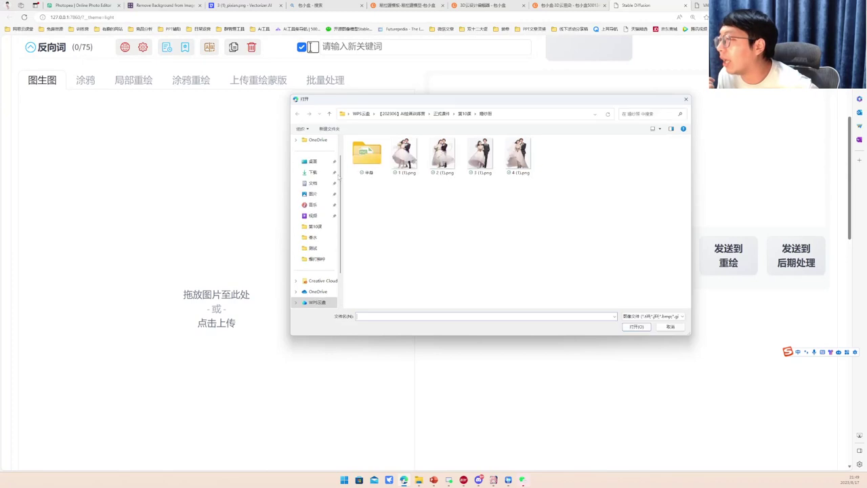
left_click(464, 113)
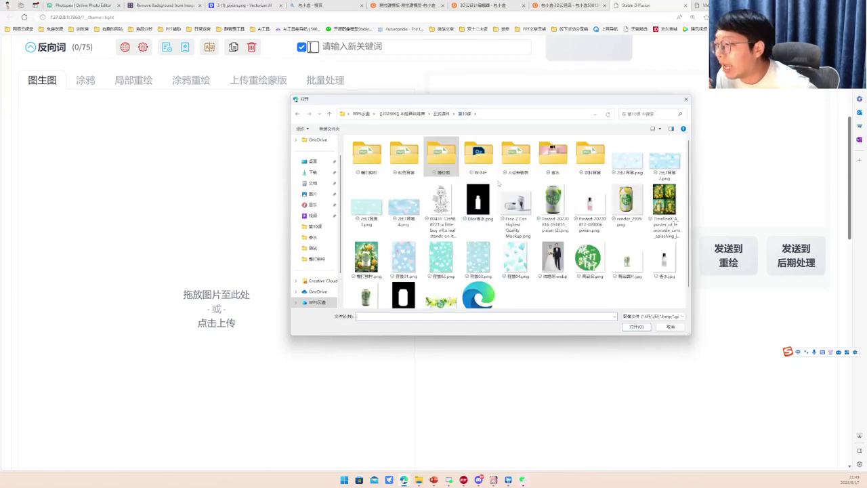
double_click(552, 157)
scroll(488, 223, "down", 2)
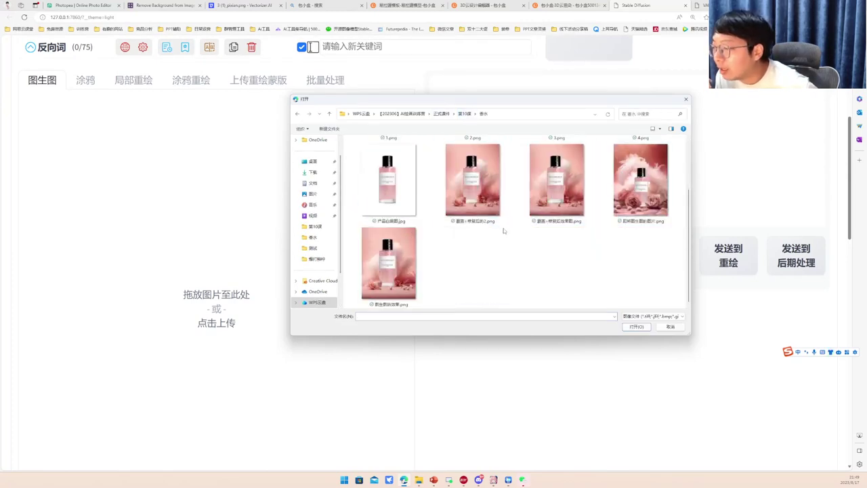
left_click(639, 203)
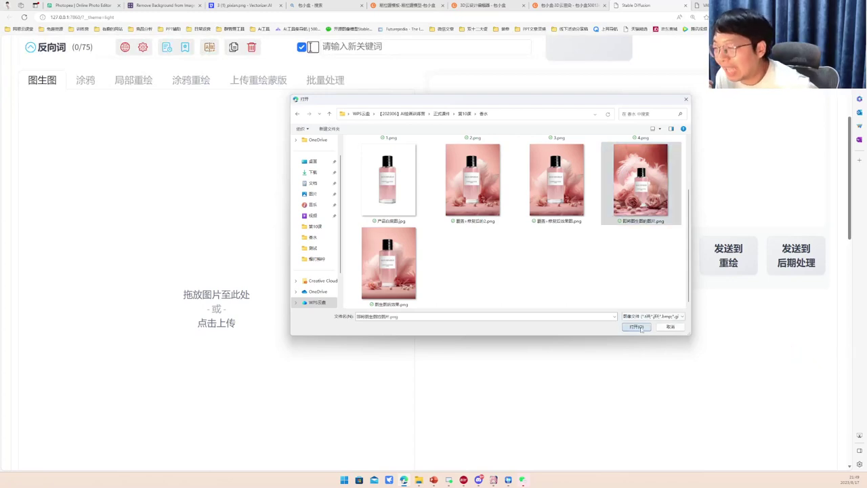
left_click(636, 327)
- Generate the positive prompt from the perfume image with DeepBooru interrogation
scroll(287, 323, "down", 1)
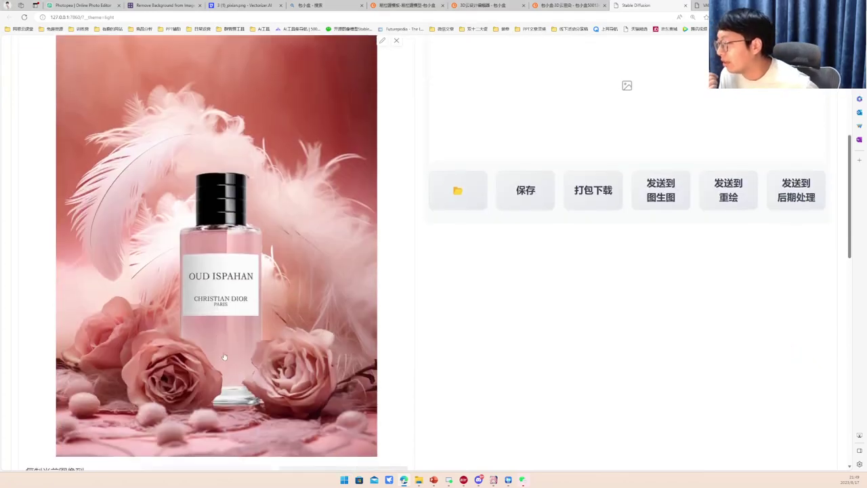
scroll(325, 308, "up", 5)
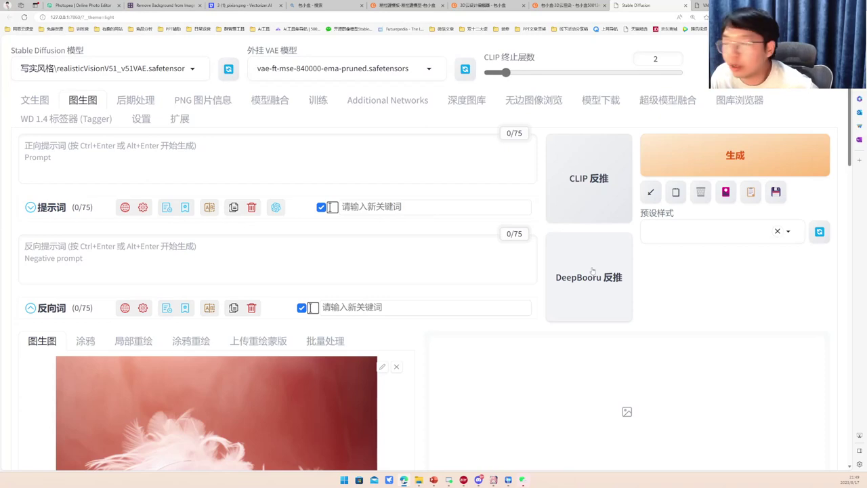
left_click(592, 271)
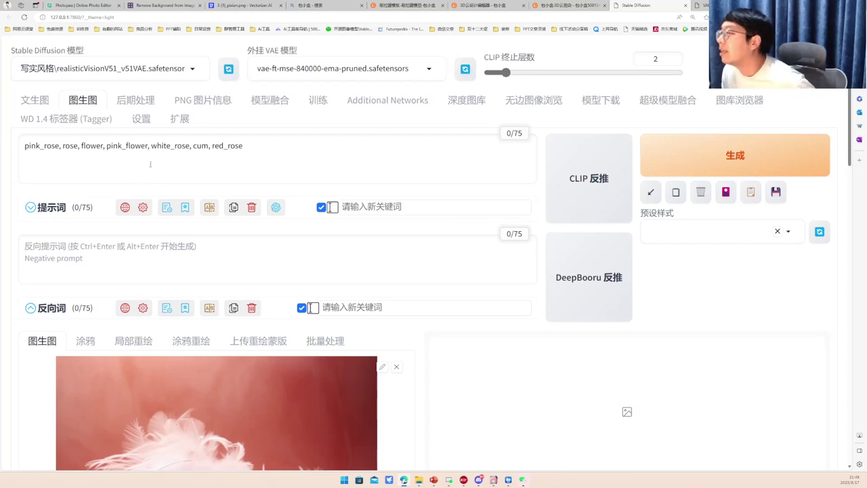
- Clear the DeepBooru keywords from the positive prompt and generate a new description of the source image with CLIP interrogation
scroll(172, 162, "down", 1)
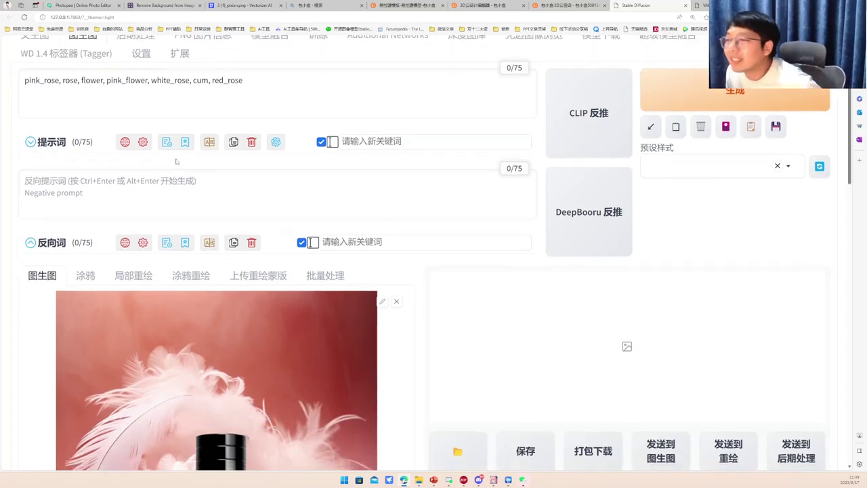
scroll(217, 152, "down", 4)
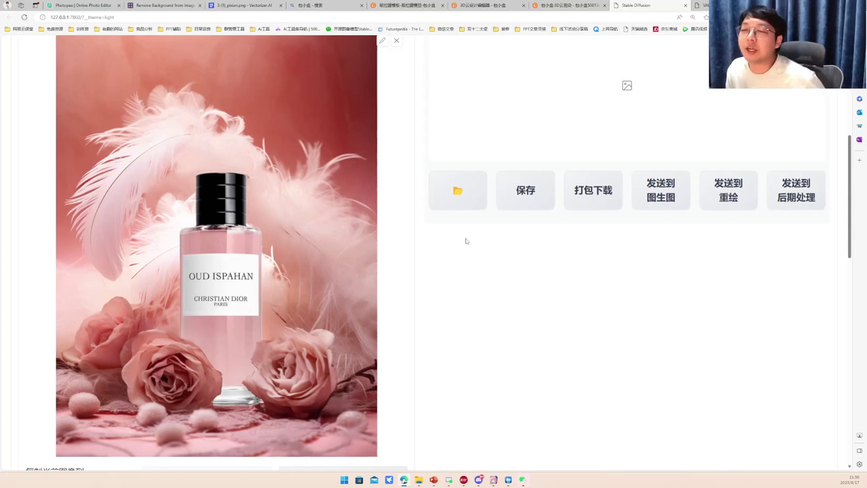
scroll(466, 245, "up", 3)
scroll(475, 254, "up", 1)
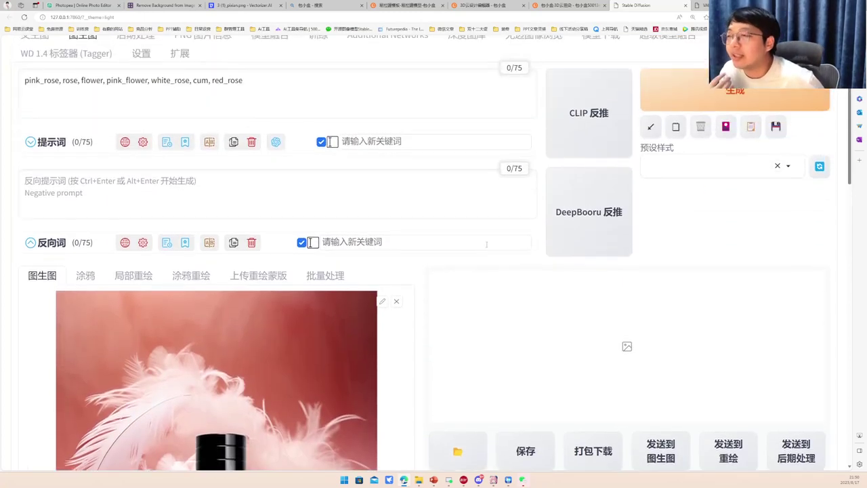
left_click_drag(281, 83, 4, 91)
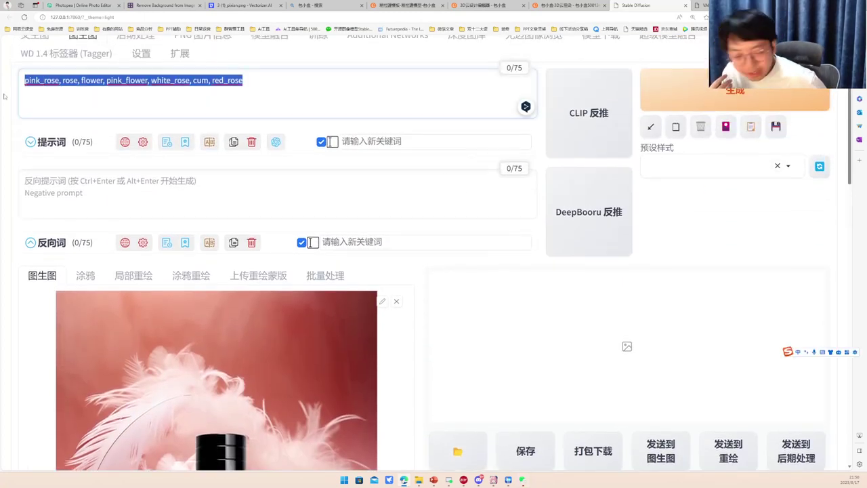
key("BackSpace")
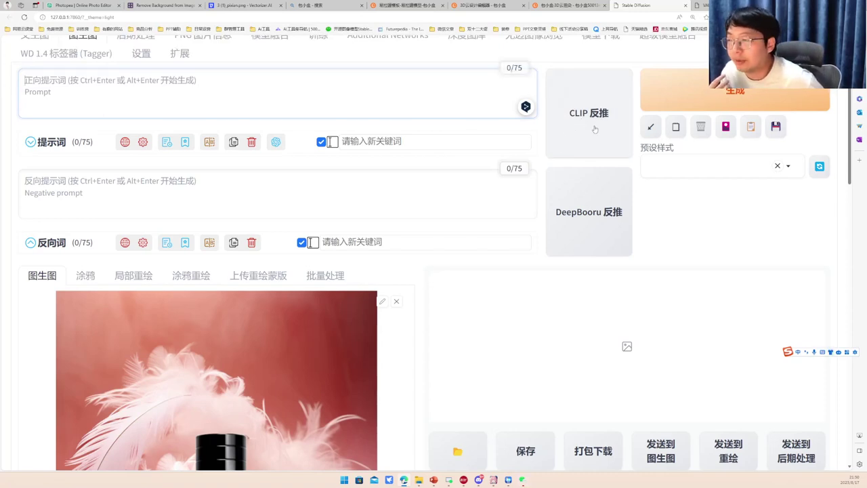
left_click(593, 131)
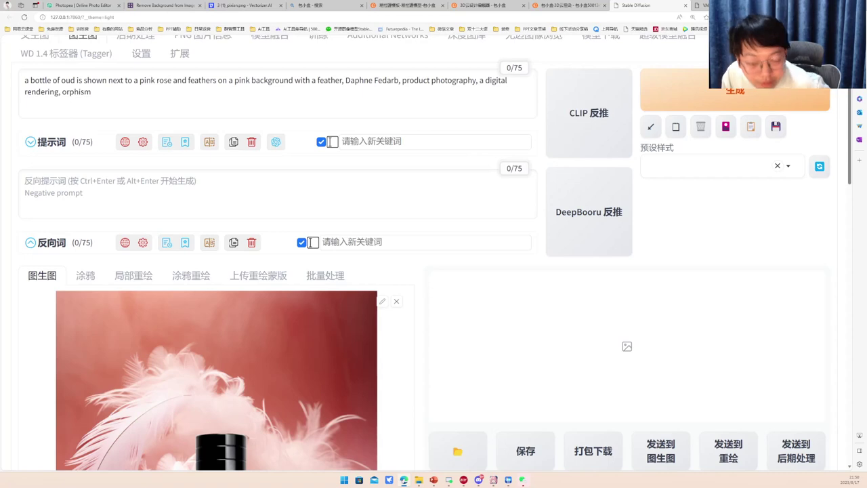
- Switch to Discord and copy the latest pink perfume bottle prompt from the 闲聊 channel, leaving out the --ar 3:4 parameter
key("alt+Tab")
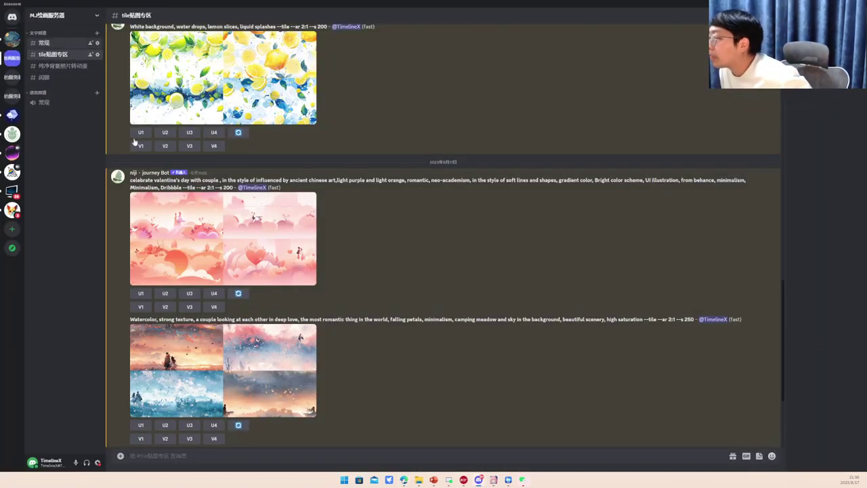
left_click(44, 43)
scroll(249, 178, "up", 10)
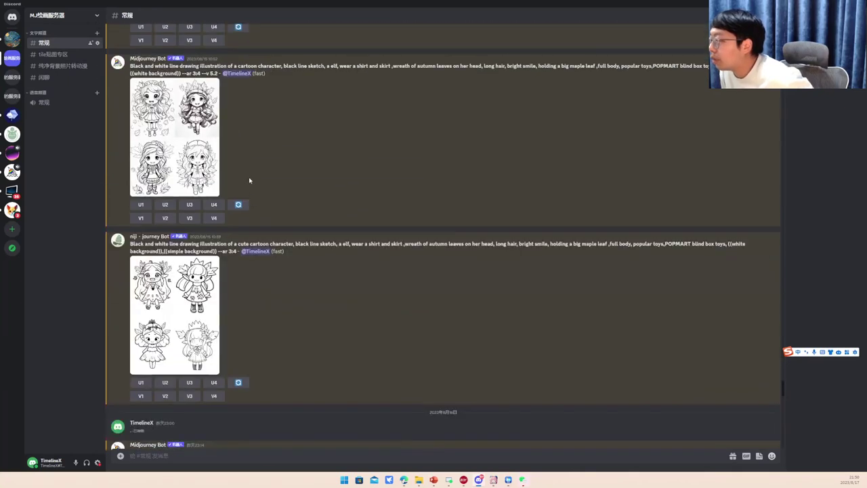
left_click(58, 80)
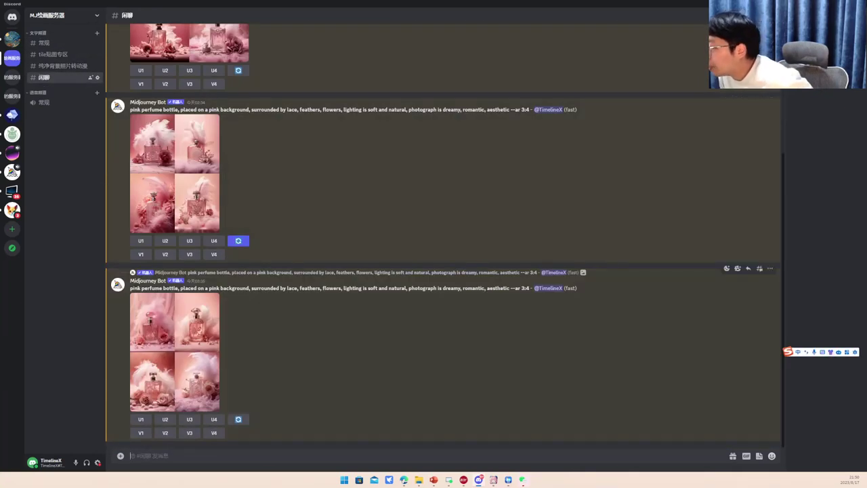
left_click_drag(130, 288, 508, 290)
key("ctrl+c")
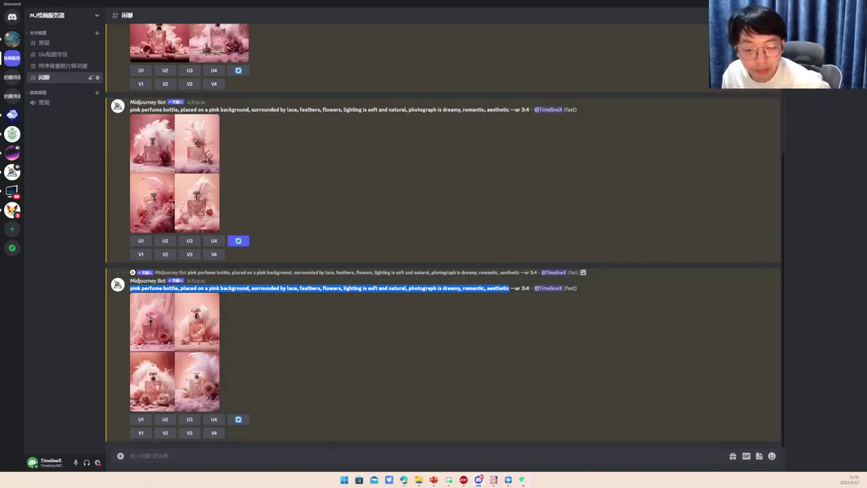
- Switch back to Stable Diffusion and replace the whole positive prompt with the copied Midjourney perfume bottle prompt
key("alt+Tab")
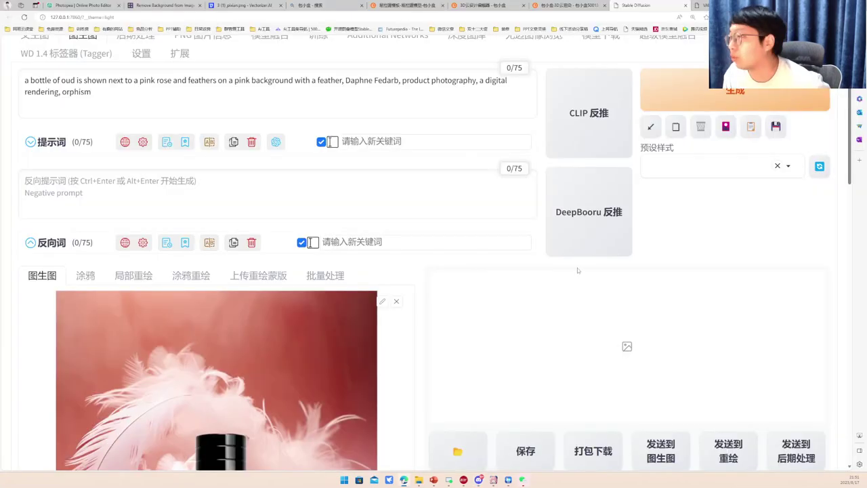
left_click(438, 95)
key("ctrl+a")
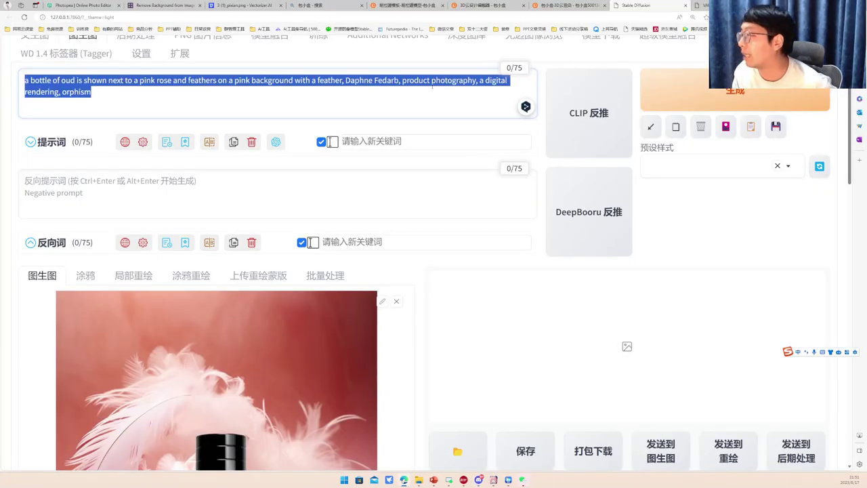
key("ctrl+v")
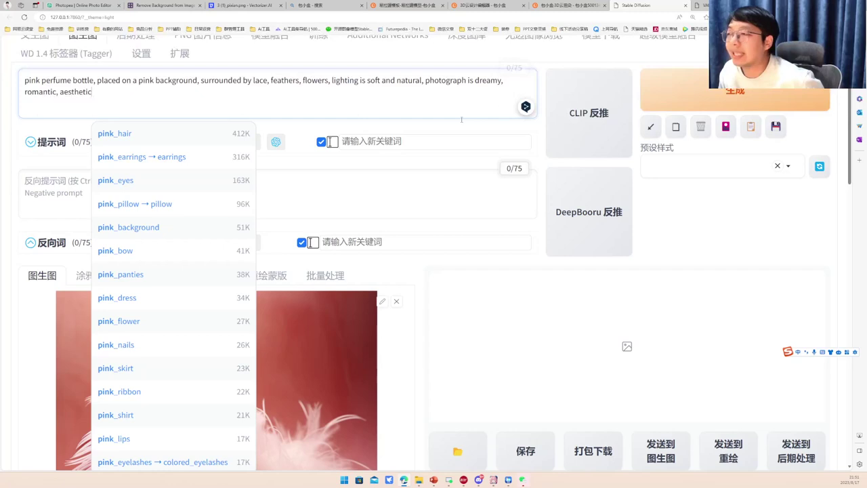
- Select the 高清人像起手式 preset style and insert its quality and negative keywords into the prompts
left_click(681, 166)
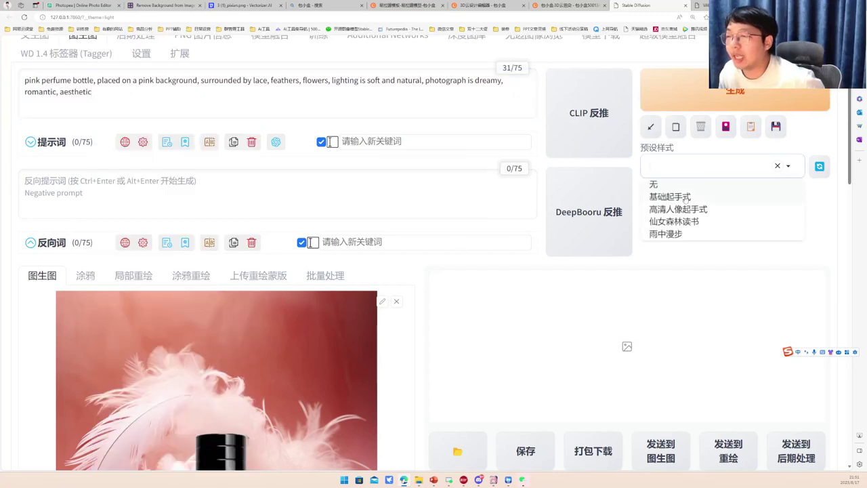
left_click(673, 209)
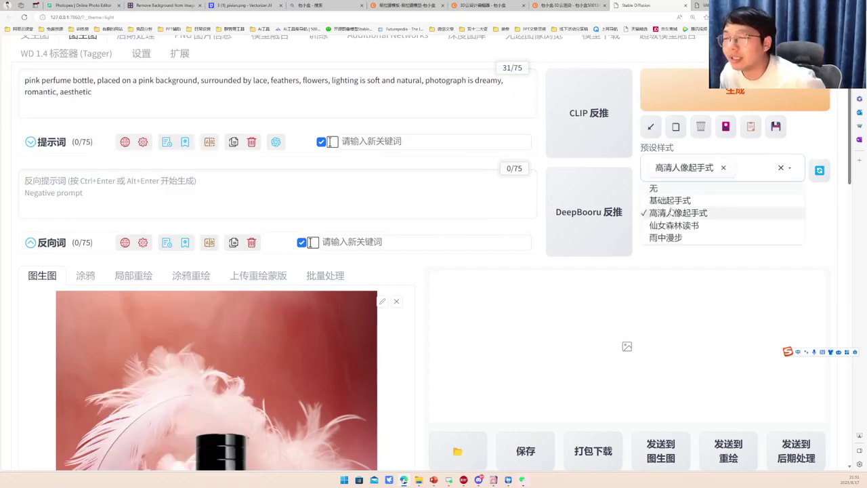
left_click(750, 126)
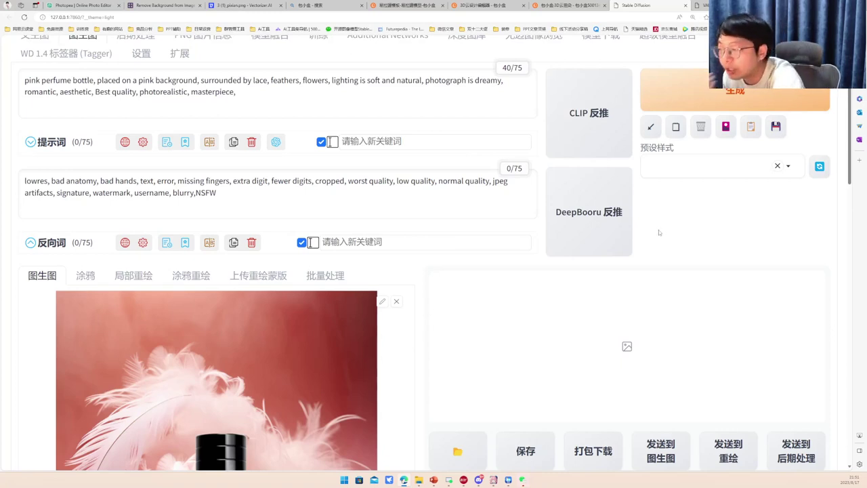
- Expand the ControlNet v1.1.237 settings below the generation parameters
scroll(318, 326, "down", 6)
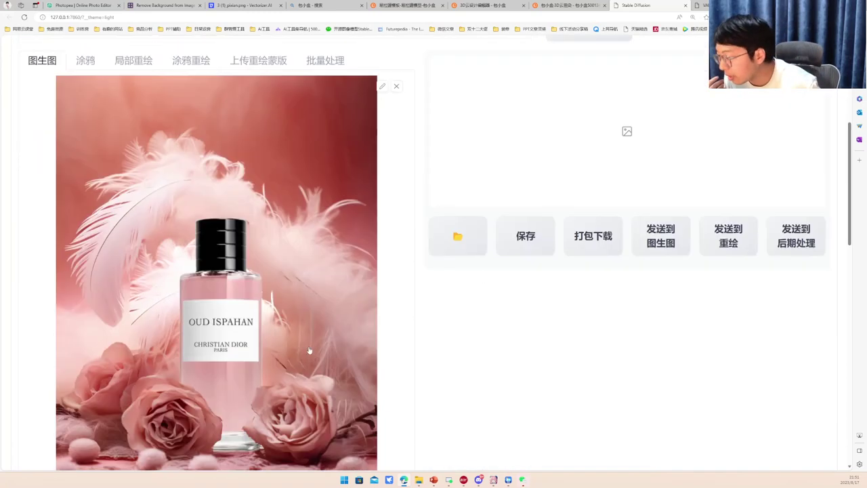
scroll(319, 326, "down", 3)
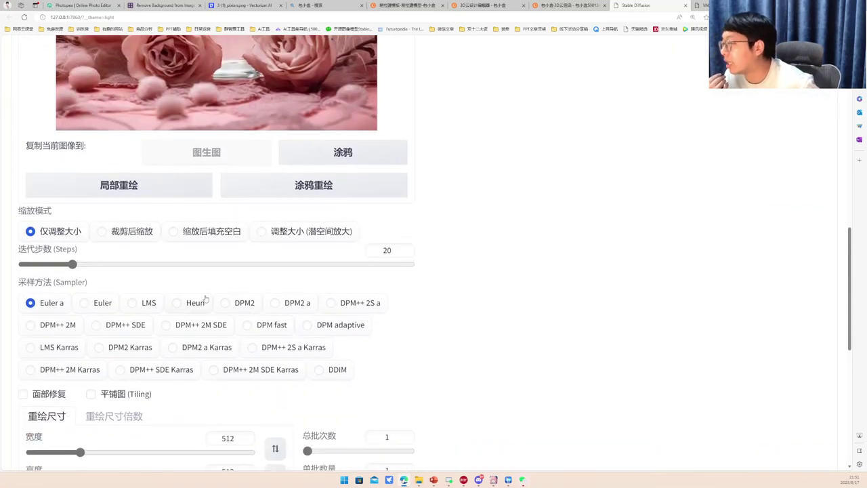
scroll(169, 291, "down", 5)
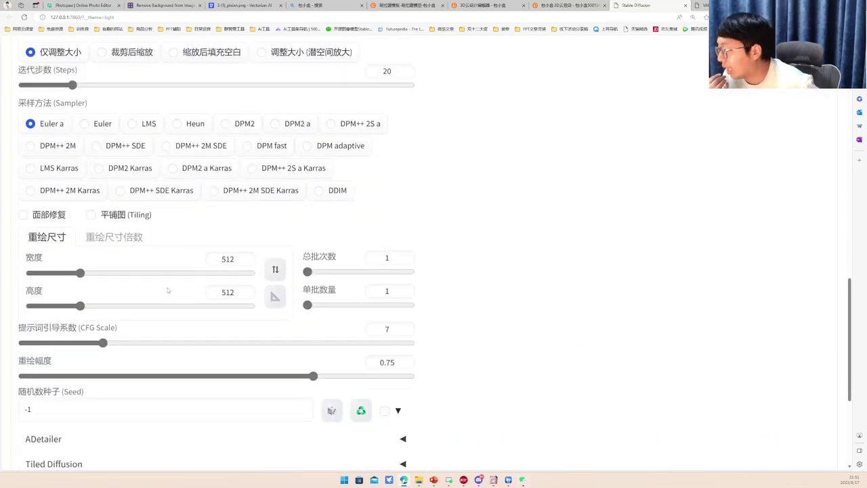
scroll(170, 292, "down", 1)
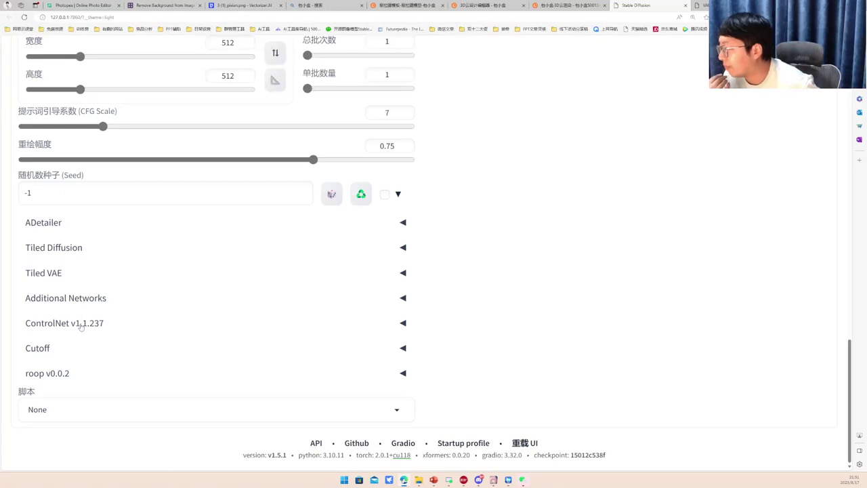
left_click(67, 323)
scroll(80, 327, "down", 4)
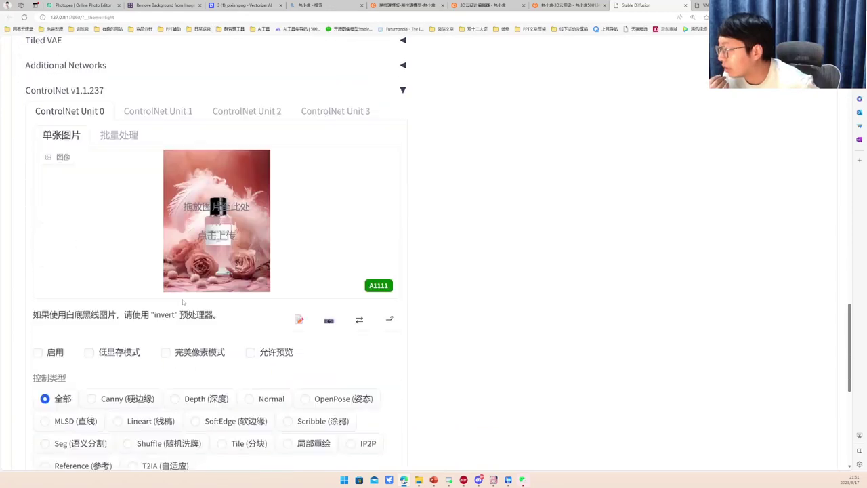
left_click(268, 151)
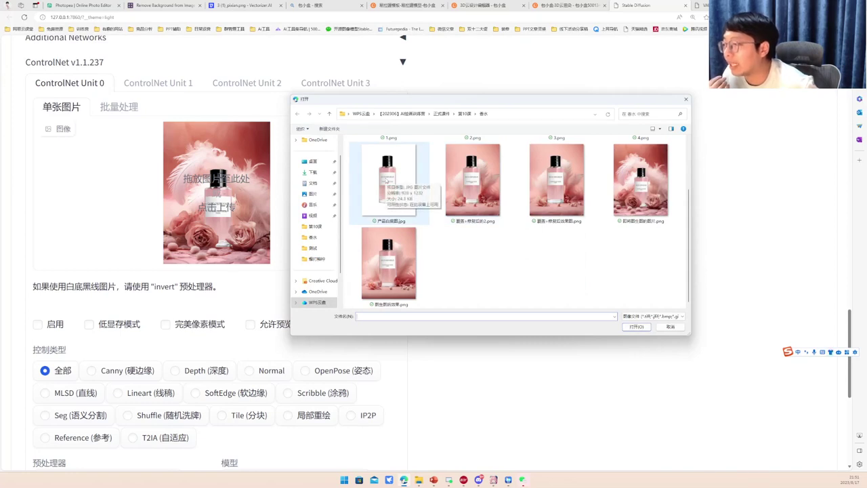
left_click(387, 180)
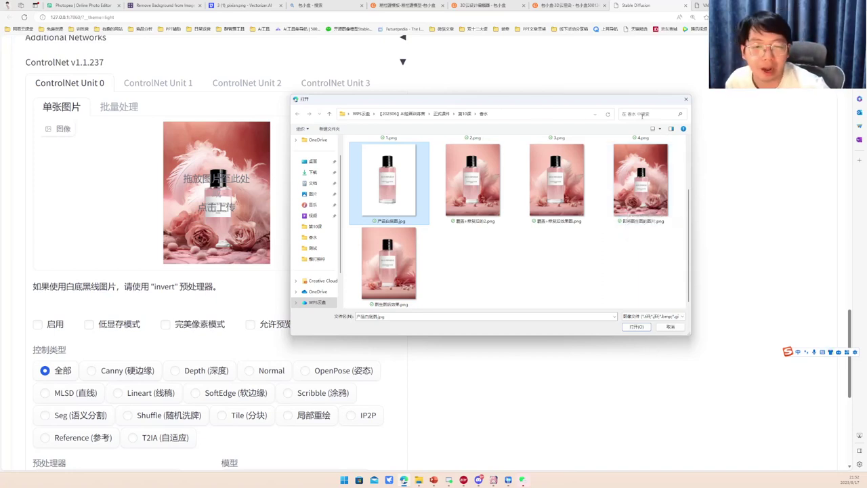
left_click(685, 99)
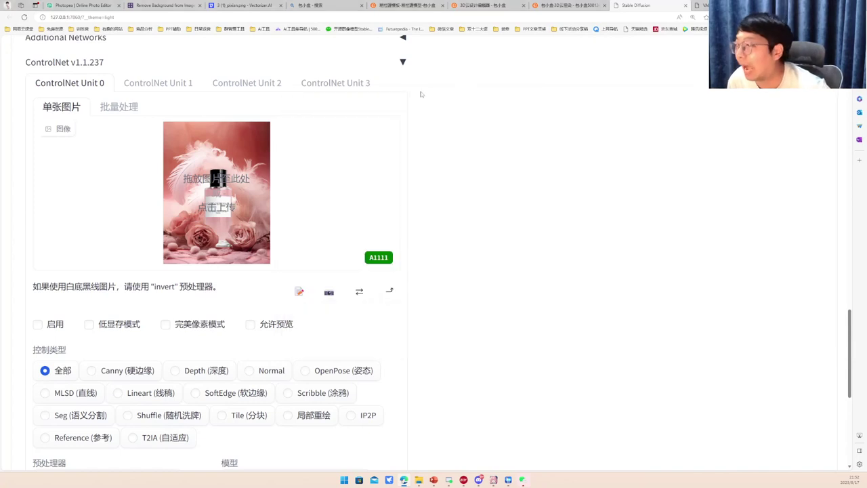
left_click(171, 7)
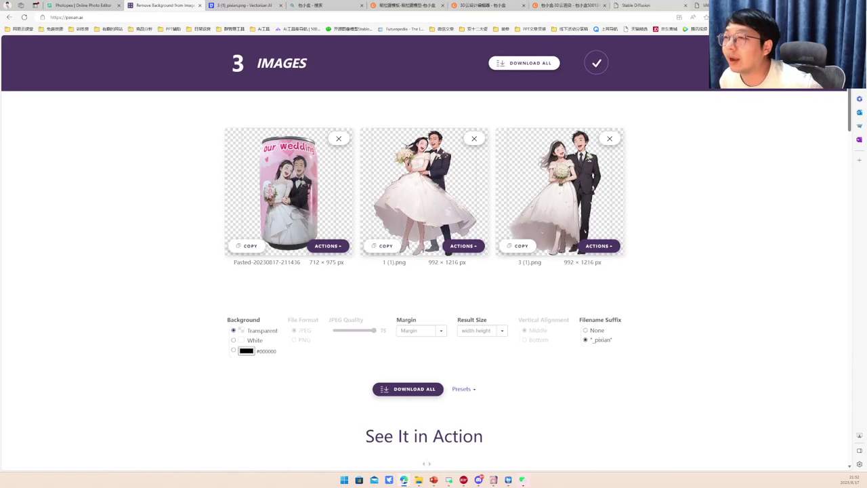
left_click(83, 5)
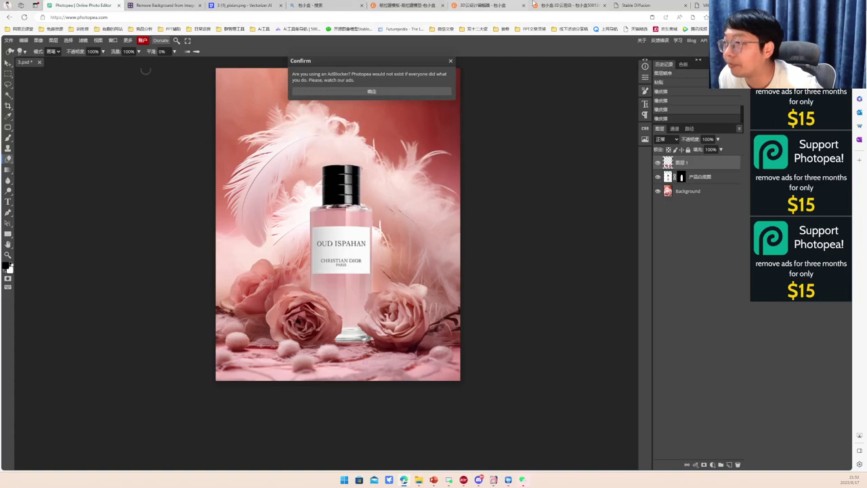
left_click(626, 7)
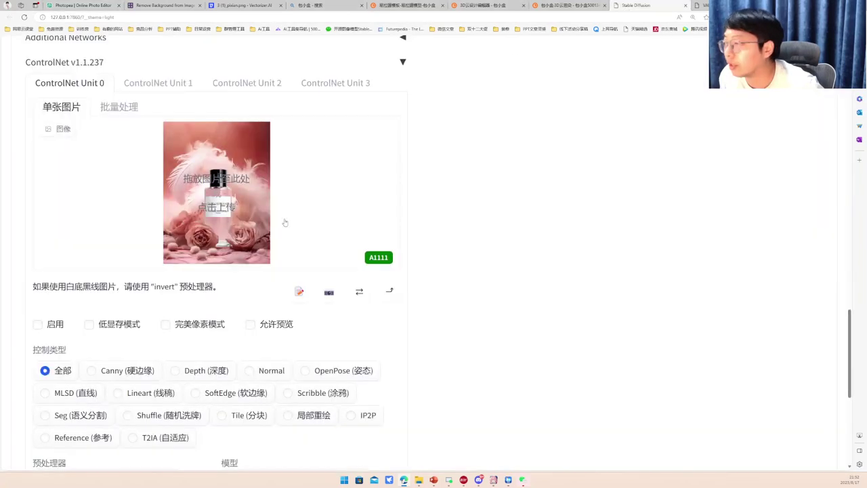
left_click(276, 181)
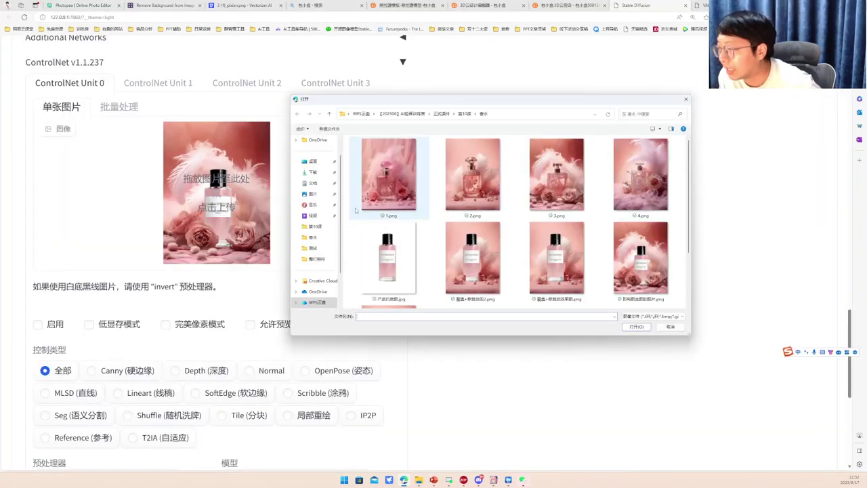
left_click_drag(291, 96, 152, 43)
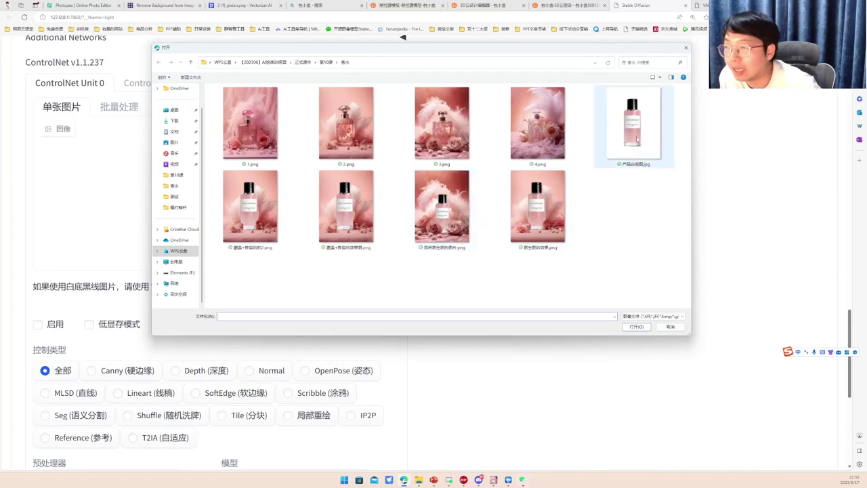
left_click_drag(636, 139, 488, 232)
left_click(450, 217)
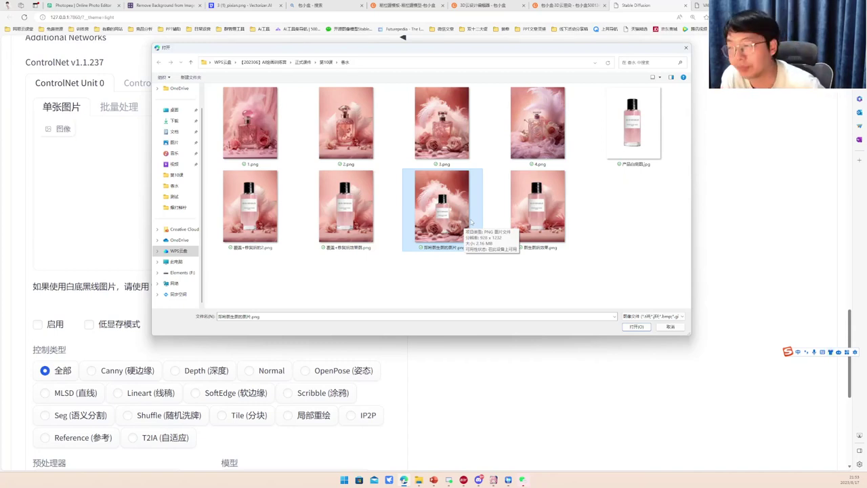
left_click(636, 326)
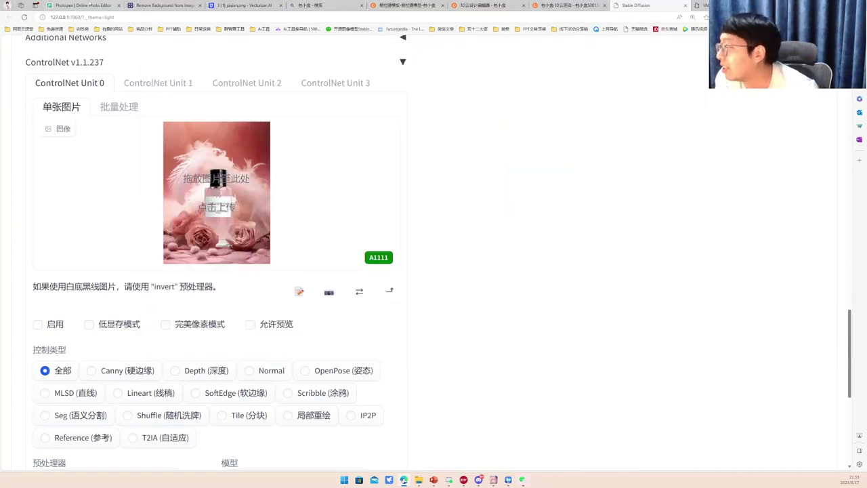
- Switch to Photopea, hide the 图层 1 and Background layers to isolate the 产品白底图 bottle, and dismiss the ad-blocker notice
left_click(80, 5)
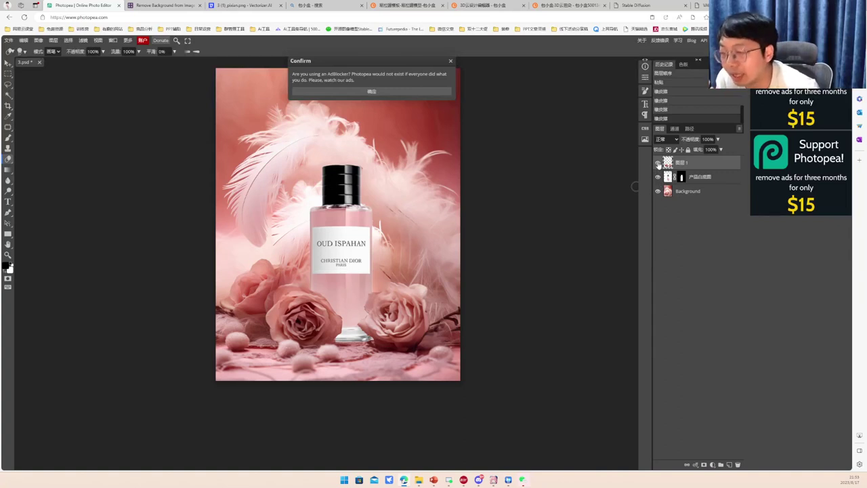
left_click(657, 165)
left_click(658, 192)
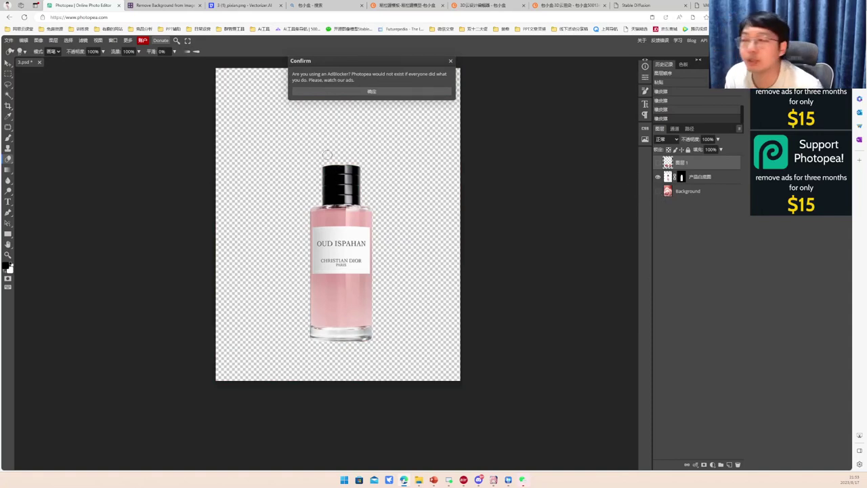
left_click(371, 91)
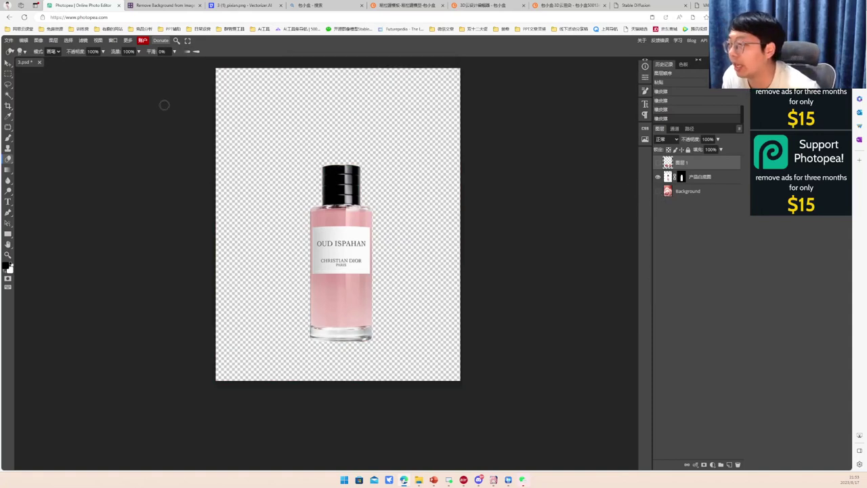
- Export the isolated bottle as a JPG named 直播演示的商品白底图 and save it in the 香水 folder
left_click(9, 40)
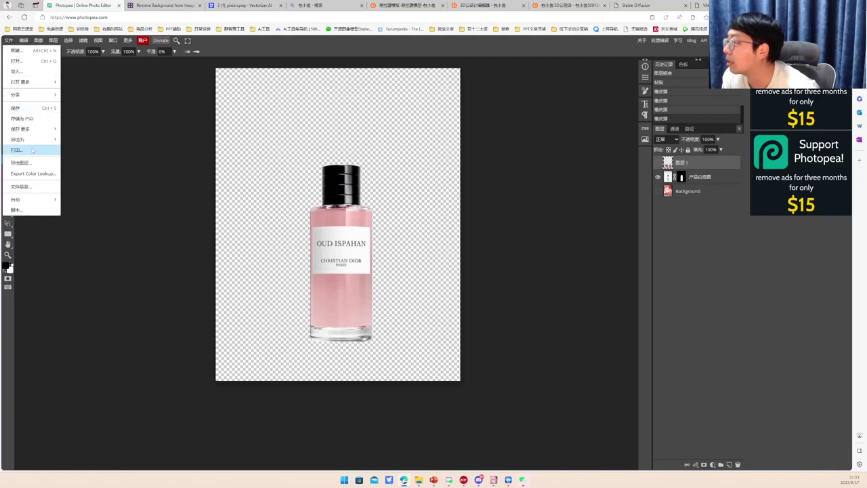
mouse_move(31, 139)
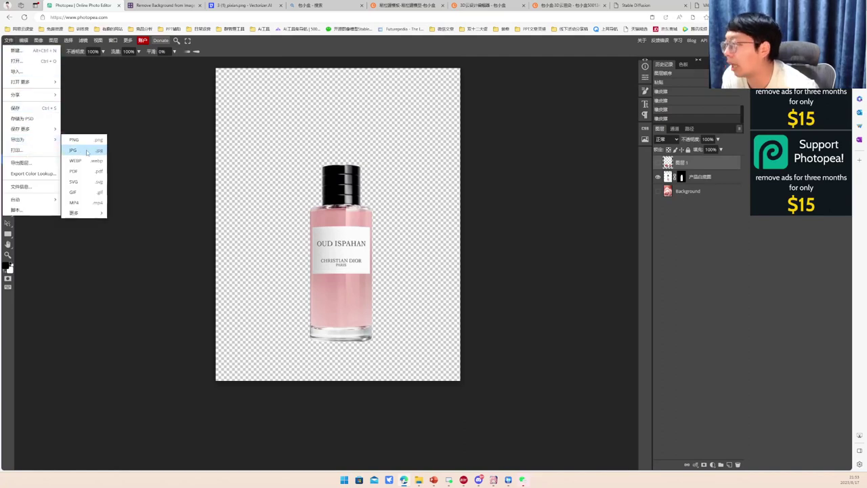
left_click(87, 152)
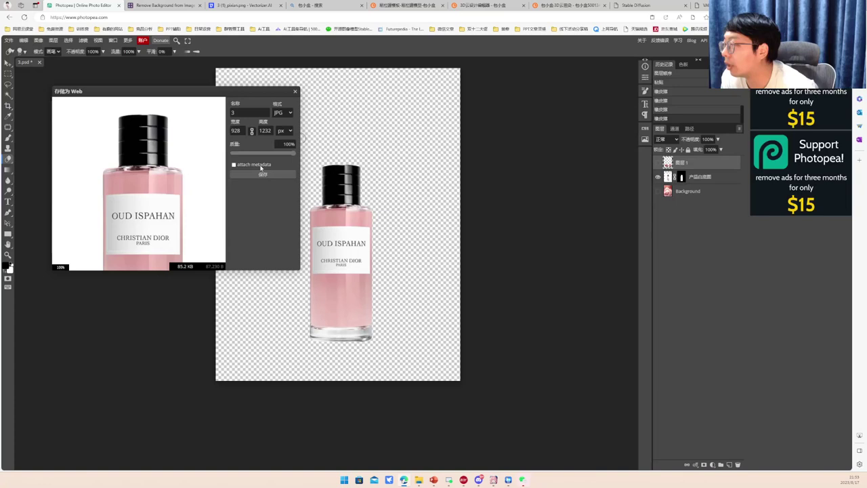
double_click(258, 111)
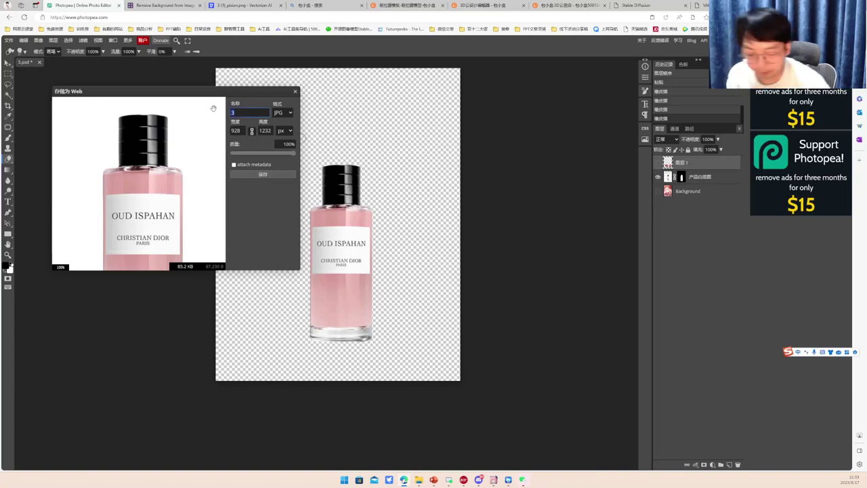
type("直播康历")
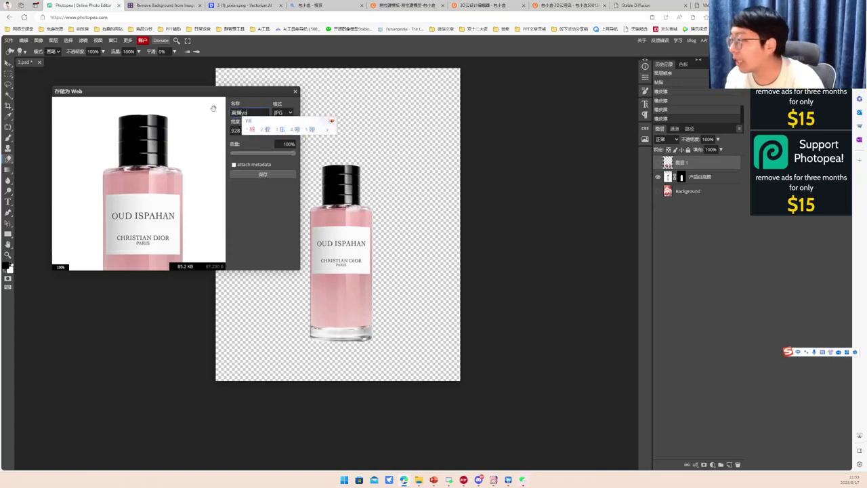
type("的商品b")
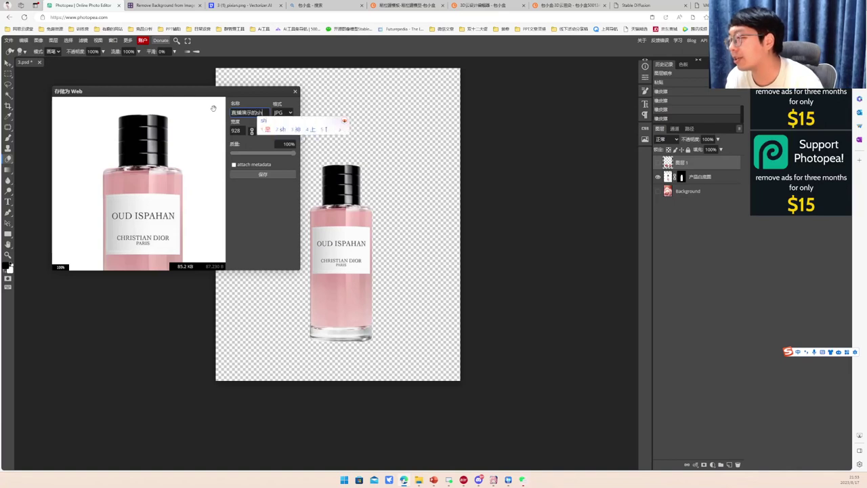
type("白底图")
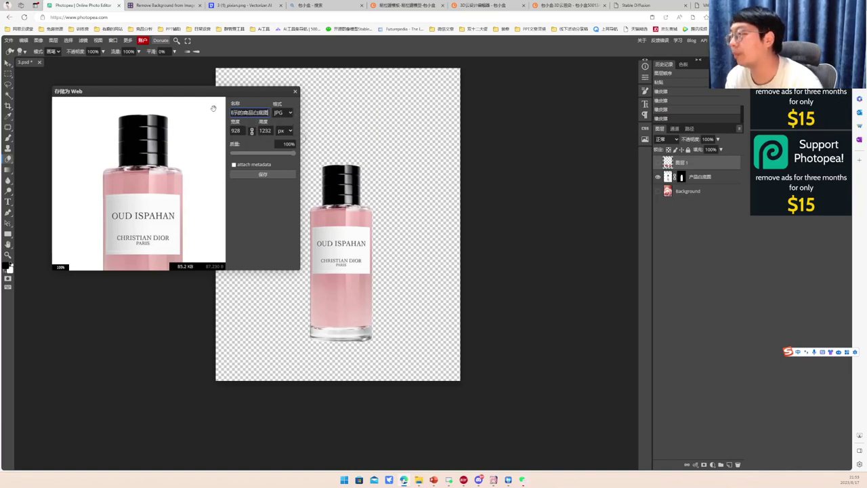
left_click(262, 174)
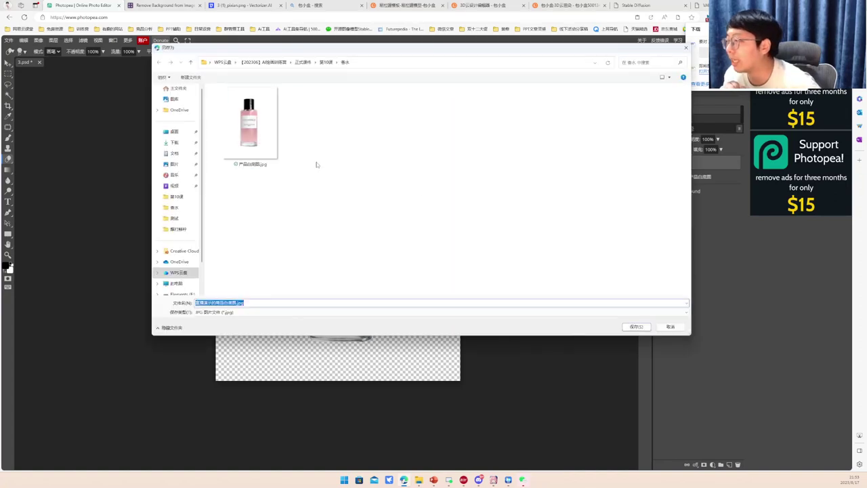
left_click(630, 326)
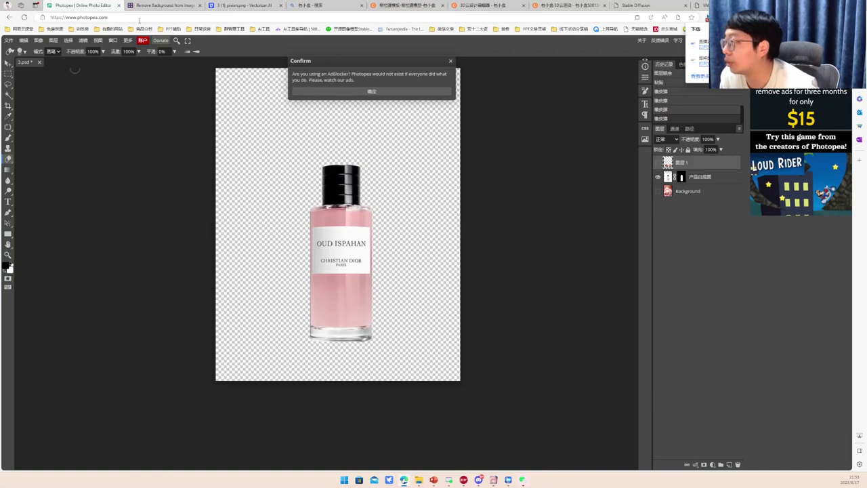
- Switch to Stable Diffusion and load the exported 直播演示的商品白底图.jpg as the ControlNet Unit 0 image
left_click(637, 5)
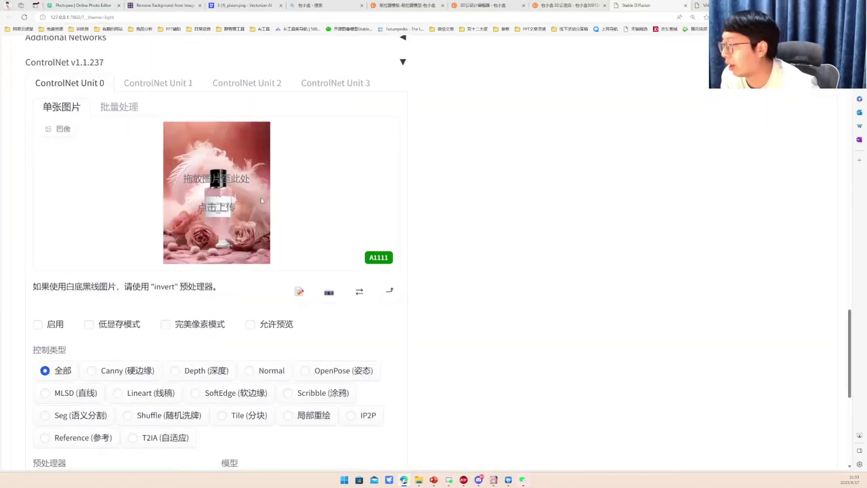
left_click(262, 201)
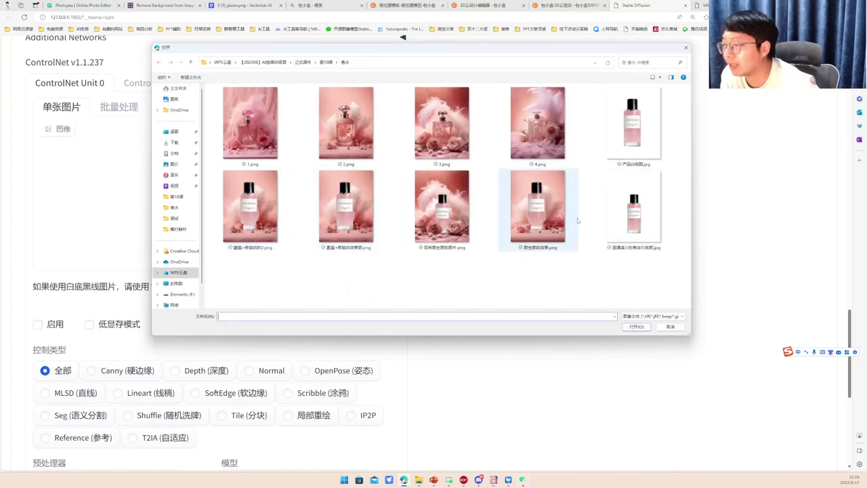
left_click(640, 218)
left_click(635, 326)
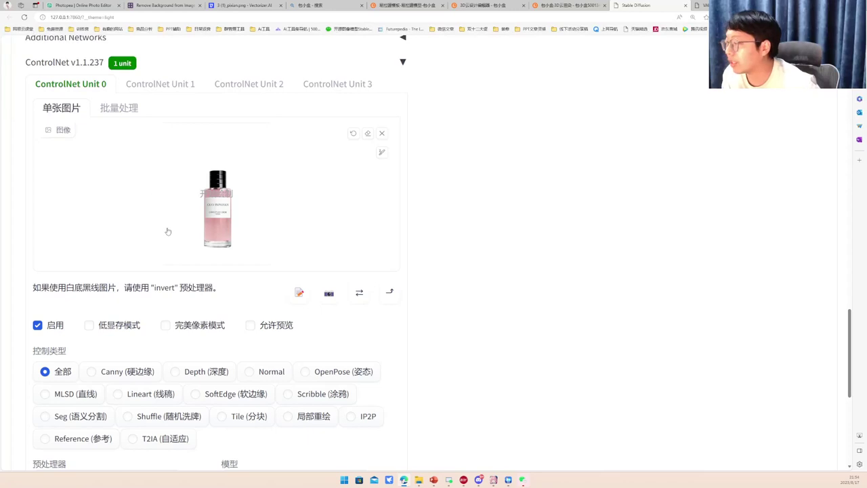
- Set the control type to Lineart (线稿) with the lineart_realistic preprocessor, and preview the extracted bottle line art
scroll(191, 329, "down", 3)
left_click(149, 197)
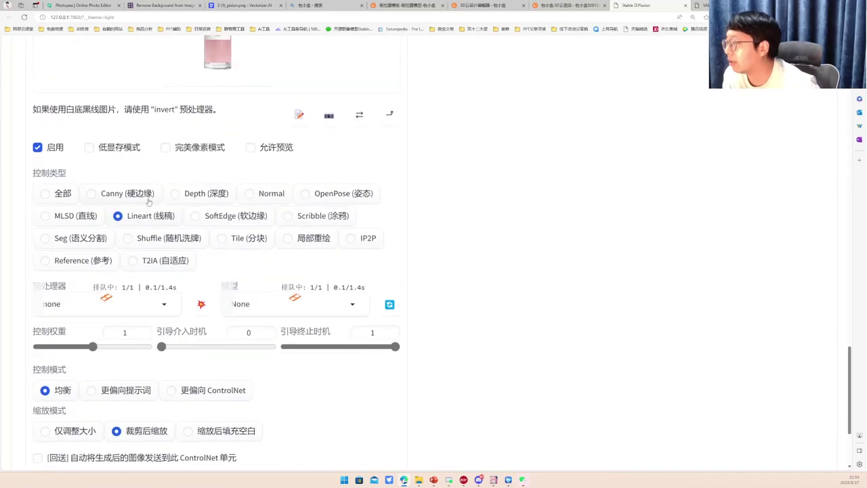
left_click(108, 303)
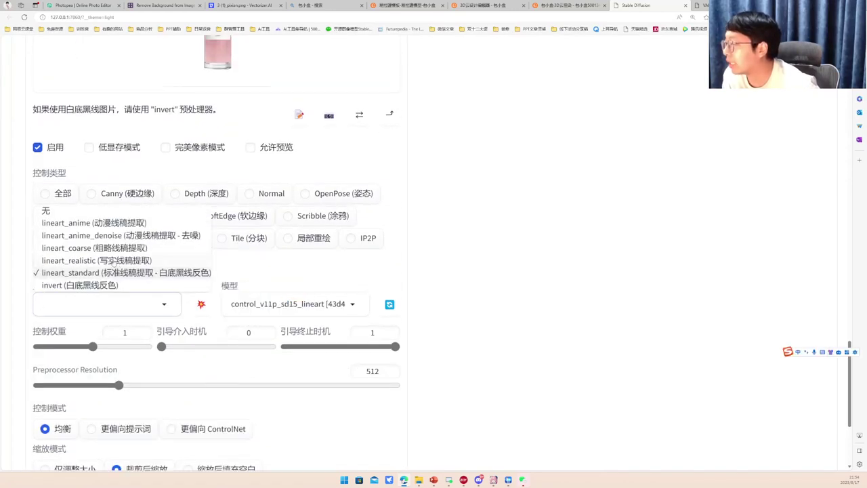
left_click(112, 261)
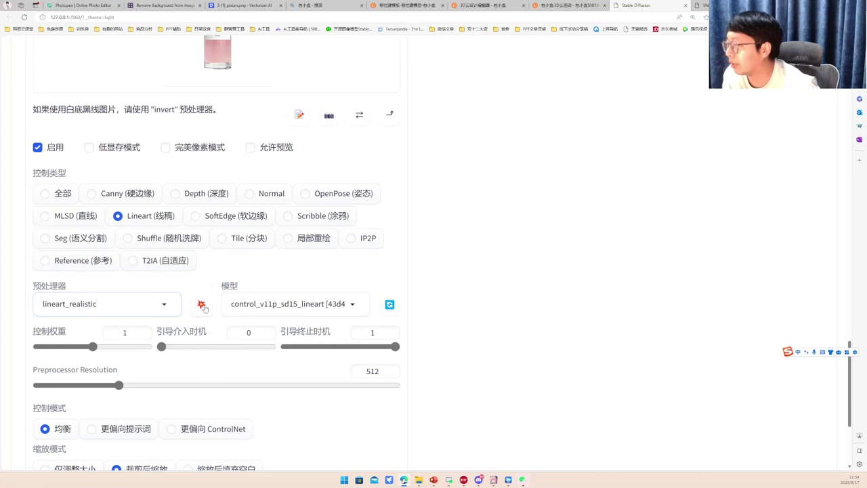
left_click(250, 147)
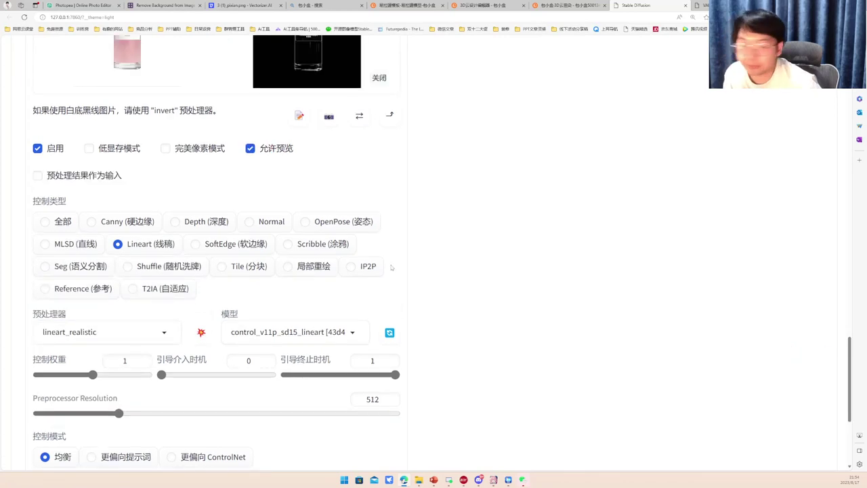
scroll(394, 266, "up", 3)
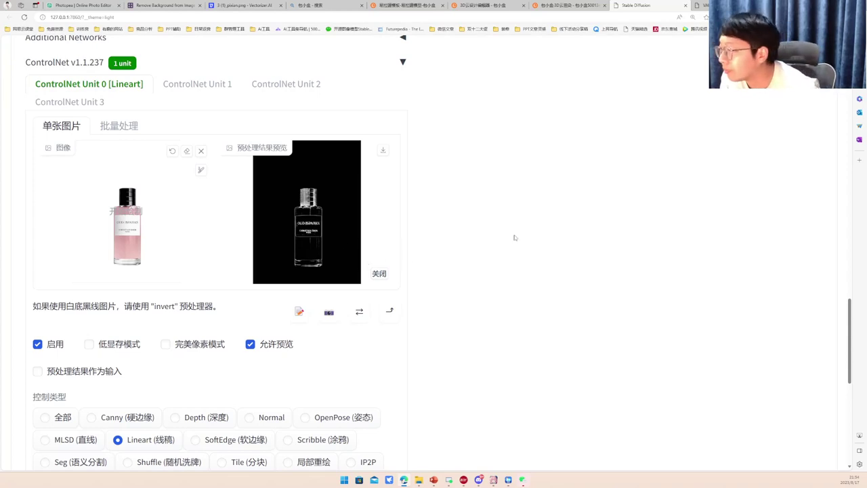
scroll(573, 239, "up", 1)
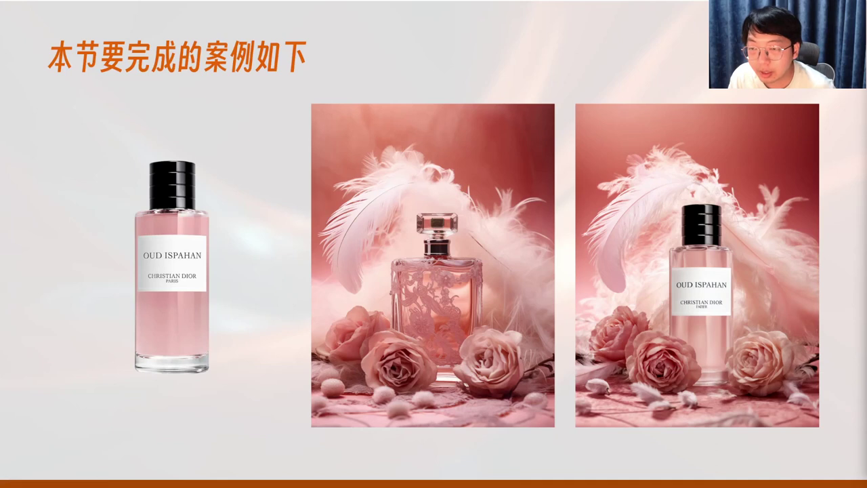
- Check the slide on the SD image-to-image settings, then set the ControlNet control mode to 更偏向 ControlNet
key("Right")
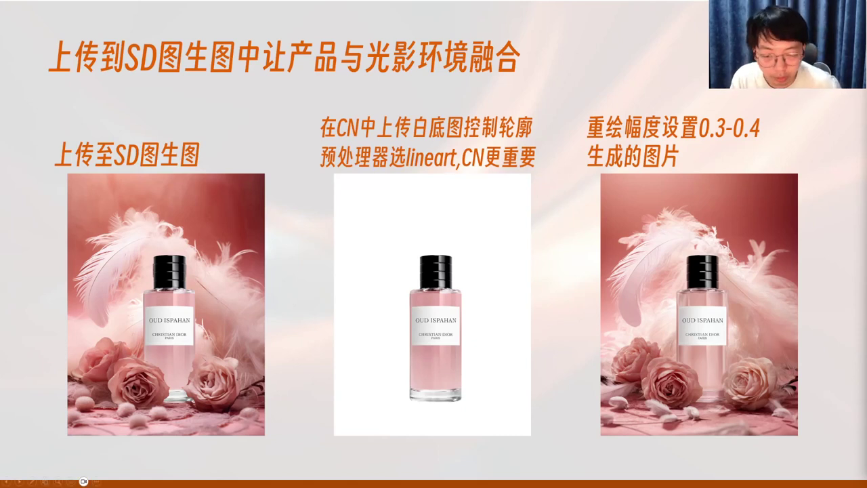
key("alt+Tab")
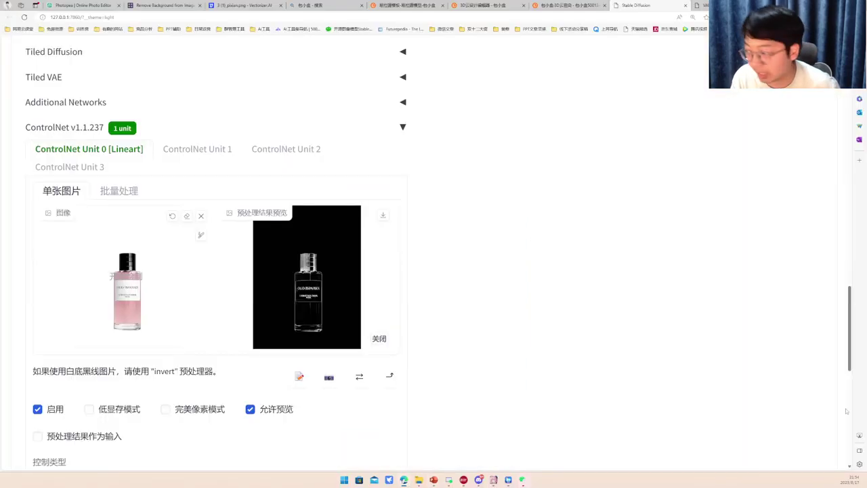
scroll(258, 294, "down", 6)
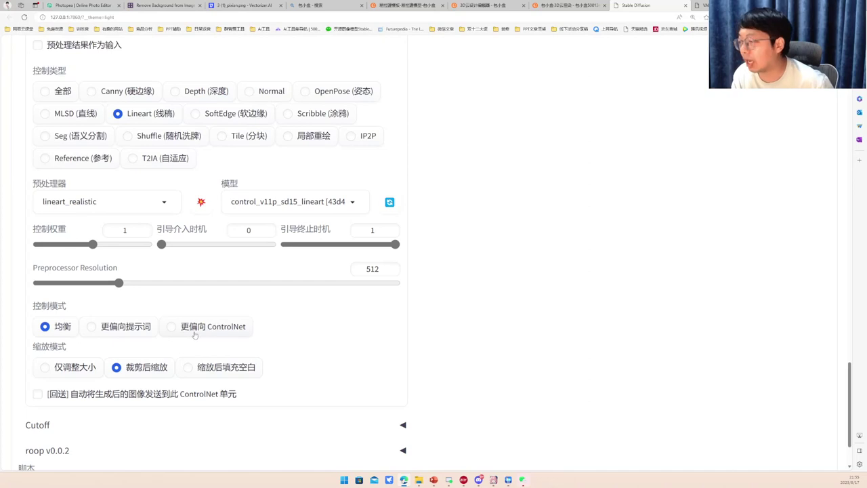
left_click(206, 328)
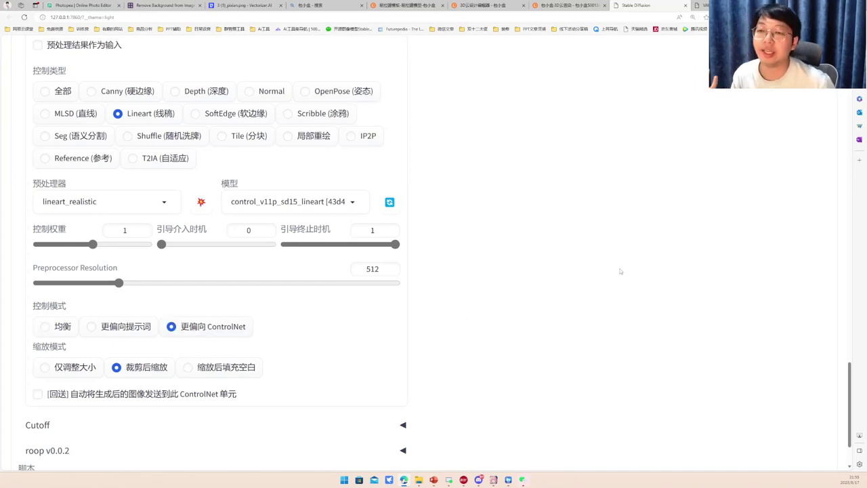
- Set the denoising strength (重绘幅度) to 0.35 and match the output size to the source image, 928 × 1232
scroll(492, 264, "up", 10)
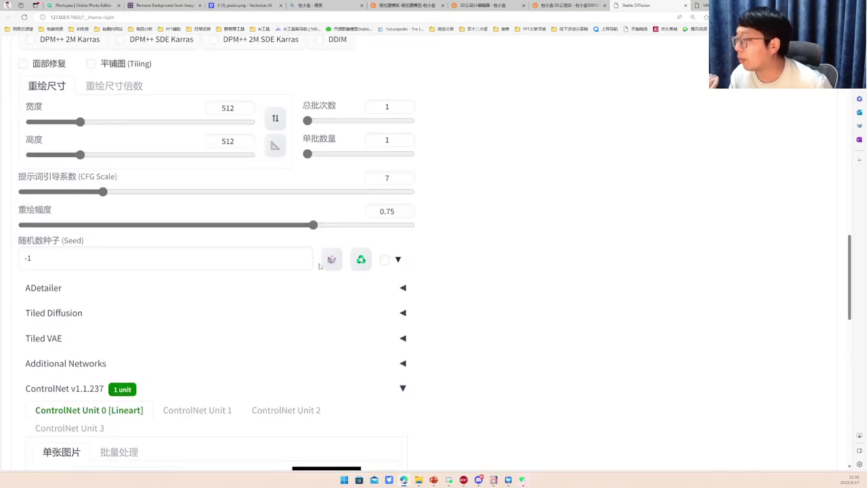
left_click_drag(314, 225, 158, 224)
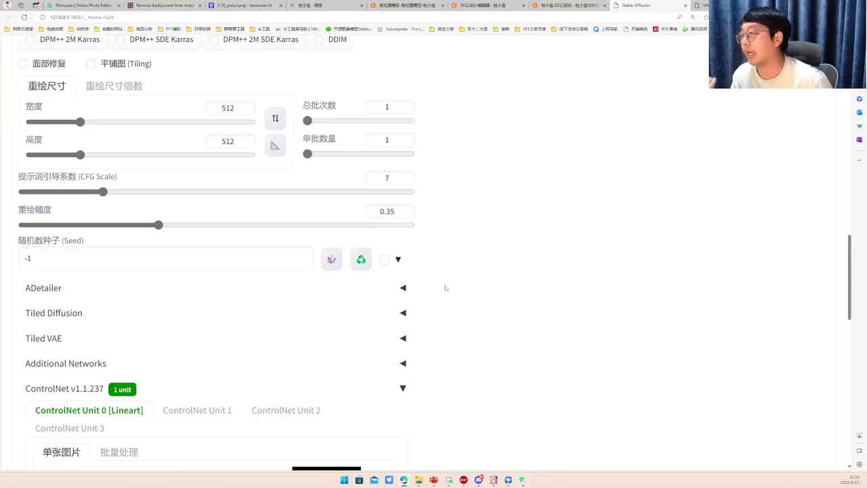
left_click(274, 146)
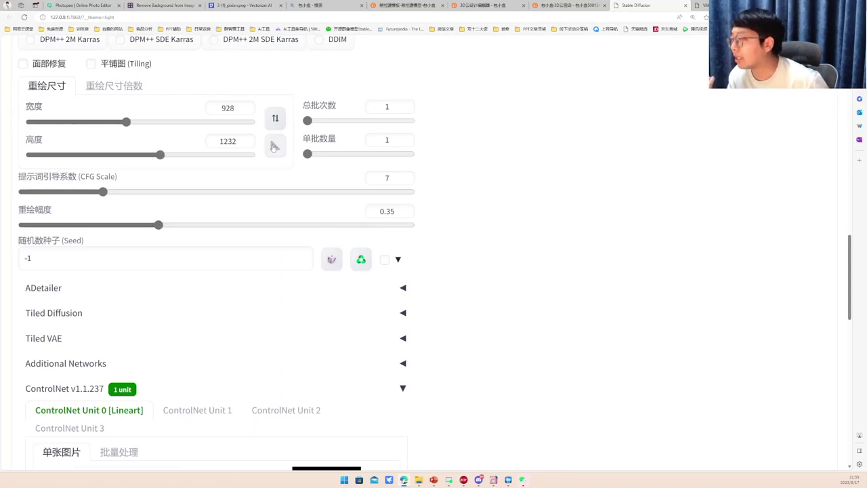
- Generate the image-to-image result from the composited perfume scene with the current prompts
scroll(261, 199, "up", 6)
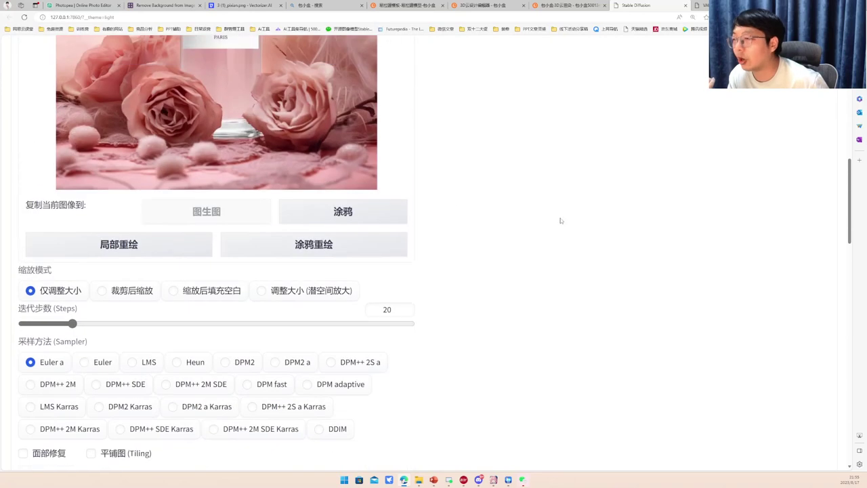
scroll(573, 235, "up", 8)
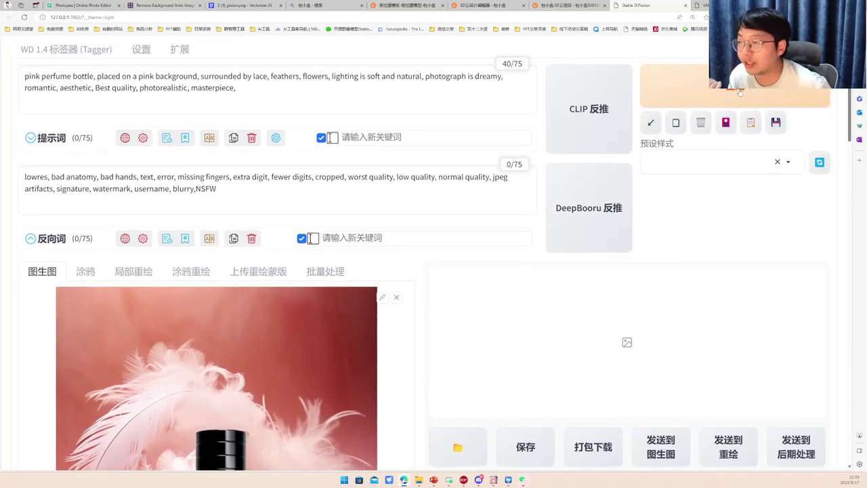
left_click(739, 92)
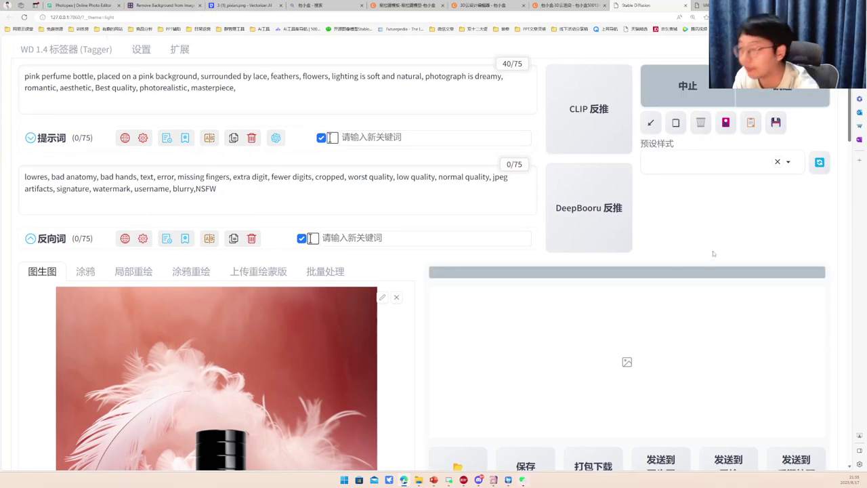
scroll(698, 246, "down", 1)
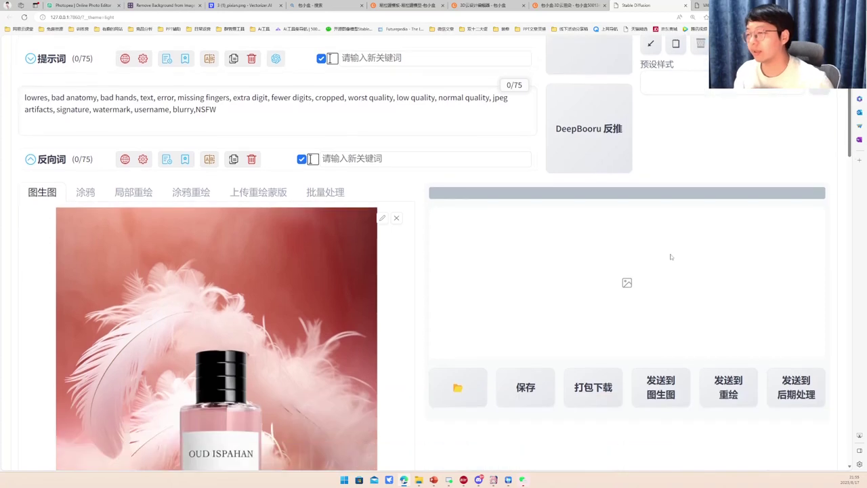
scroll(670, 257, "down", 2)
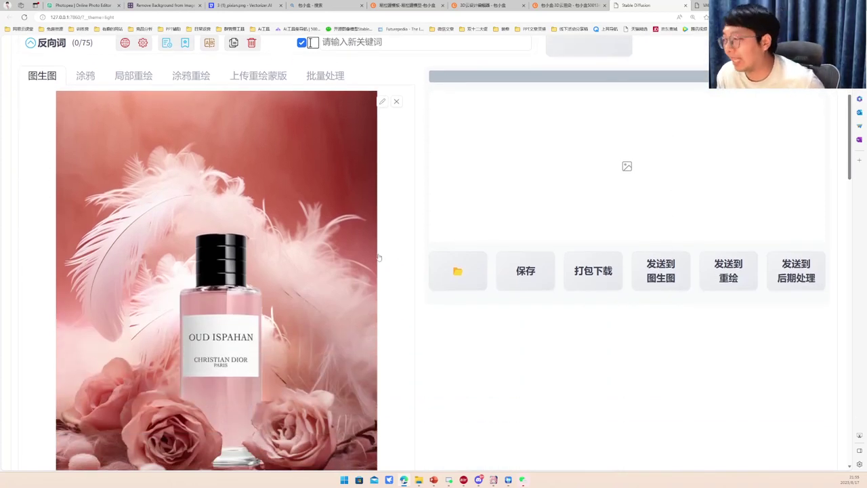
key("ctrl+Return")
- Review the generation settings while the image renders and enlarge the generated perfume image beside the source
scroll(347, 230, "up", 4)
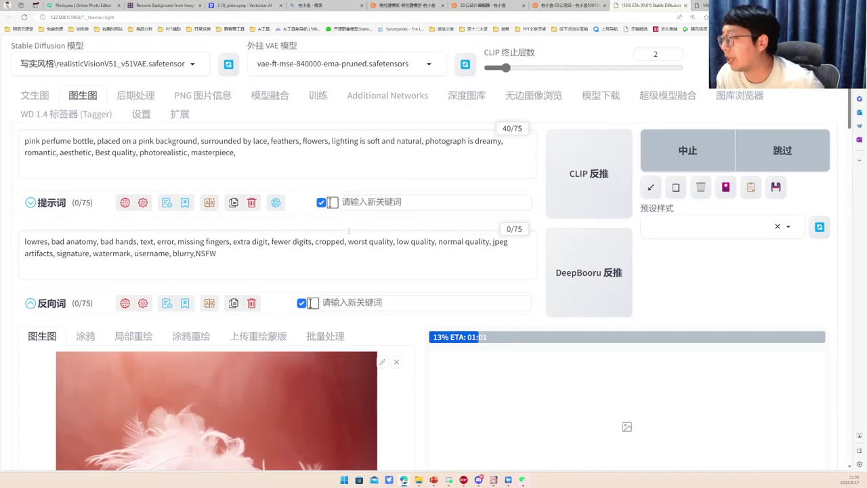
scroll(346, 230, "down", 10)
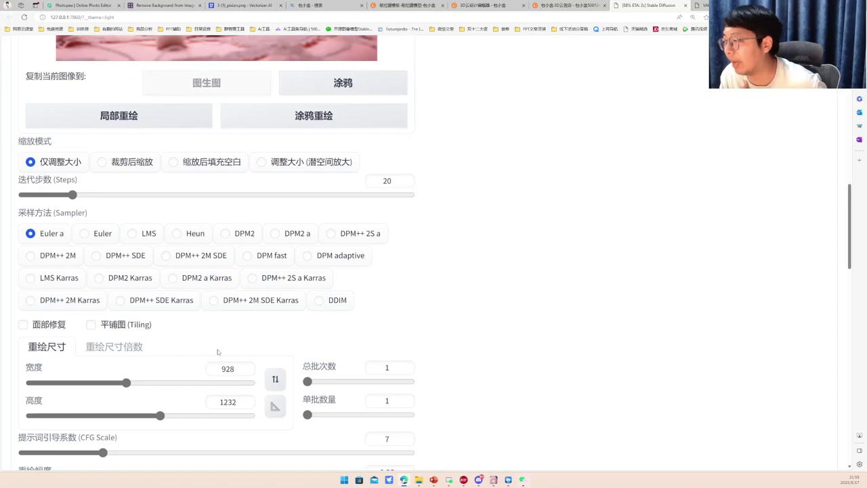
scroll(432, 332, "up", 5)
scroll(434, 332, "up", 3)
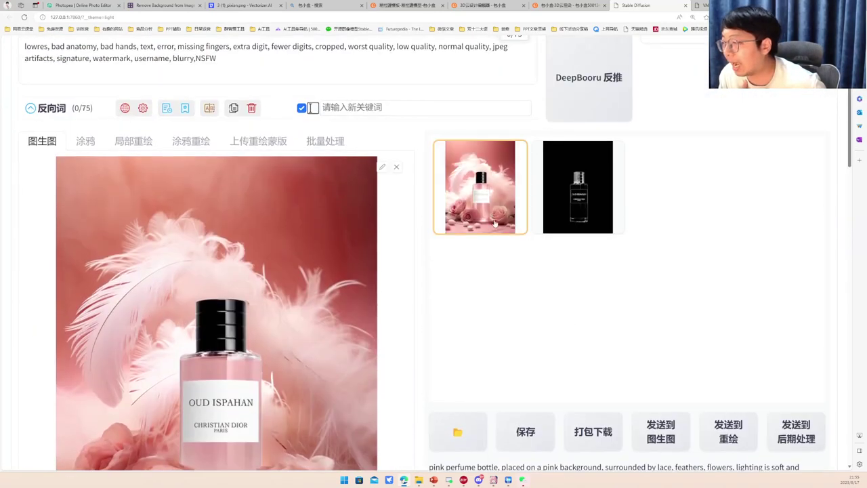
scroll(494, 229, "down", 2)
scroll(485, 239, "up", 2)
scroll(484, 240, "up", 1)
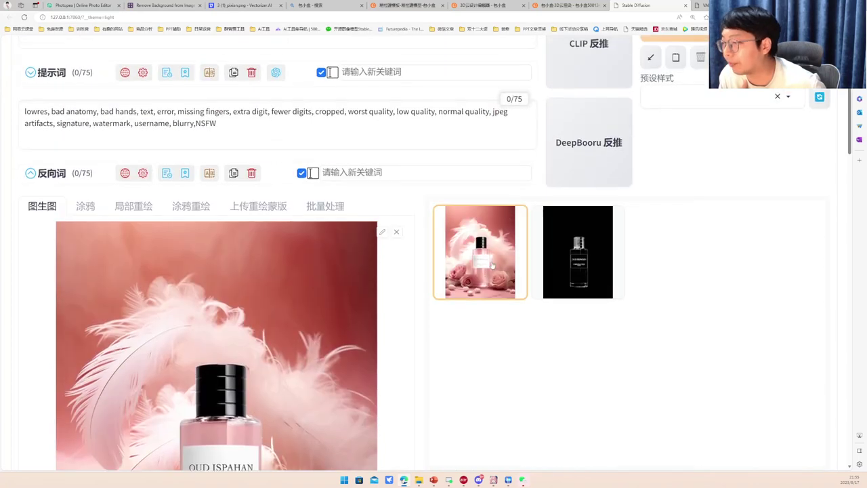
left_click(492, 265)
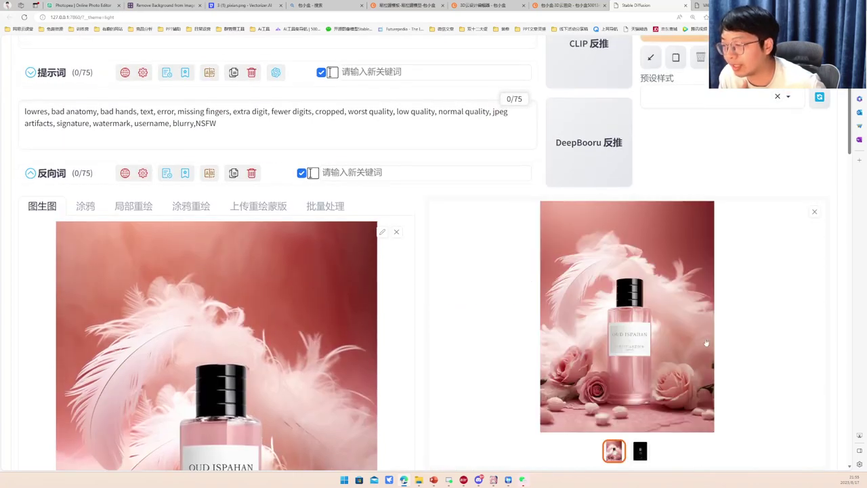
- Set the sampling steps (迭代步数) for the image-to-image generation to 30
scroll(677, 330, "down", 1)
scroll(679, 328, "down", 2)
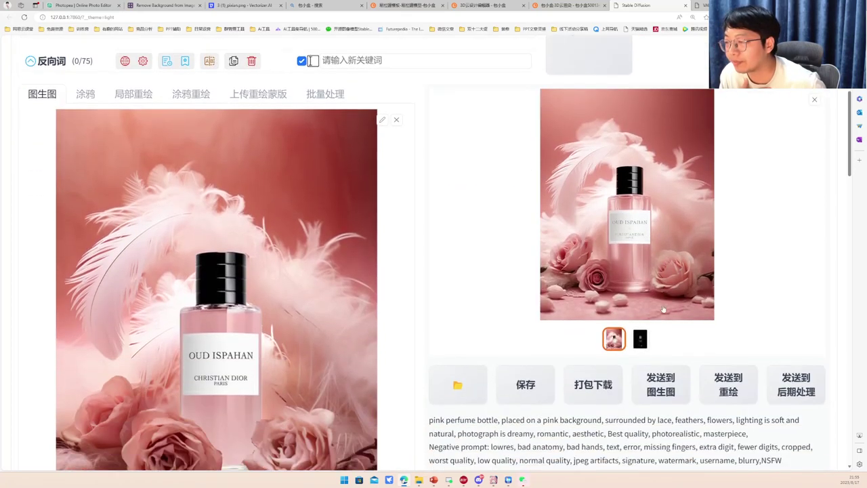
scroll(197, 368, "down", 4)
scroll(198, 368, "down", 1)
scroll(198, 367, "down", 1)
scroll(148, 346, "down", 1)
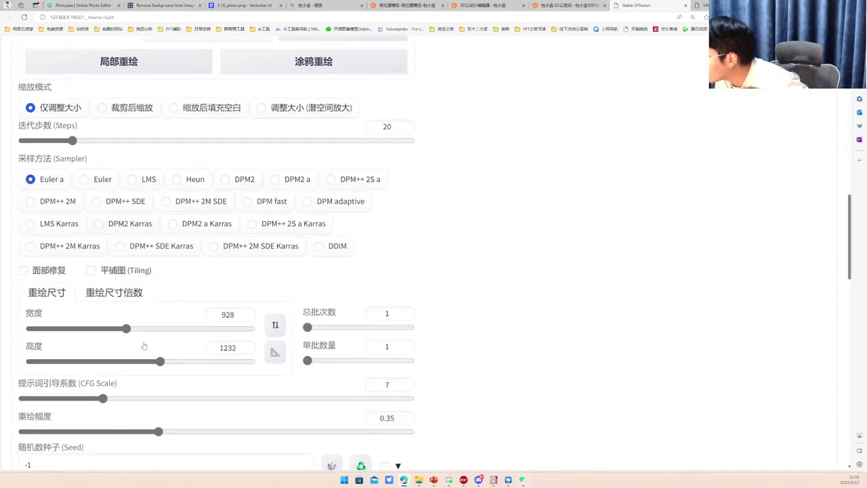
scroll(172, 351, "down", 2)
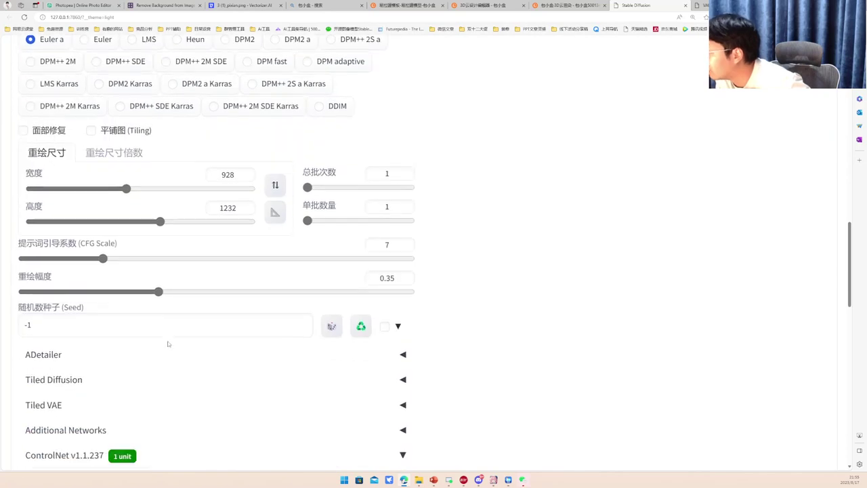
scroll(178, 300, "up", 5)
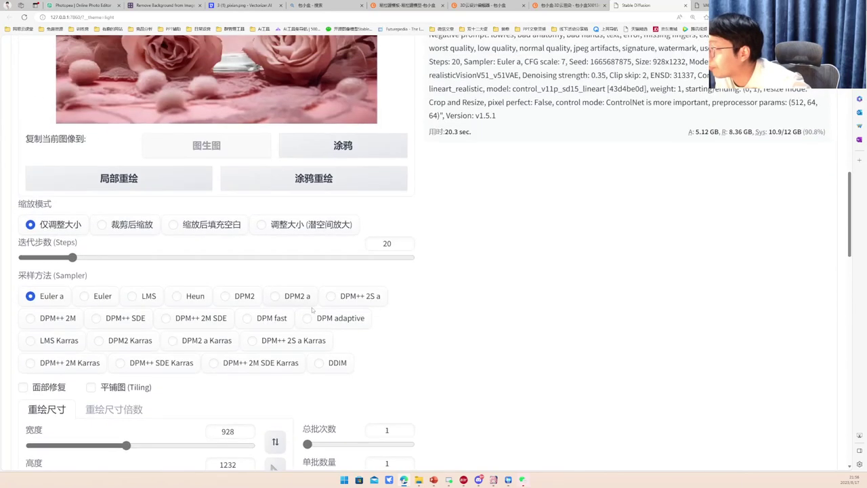
double_click(386, 311)
type("30")
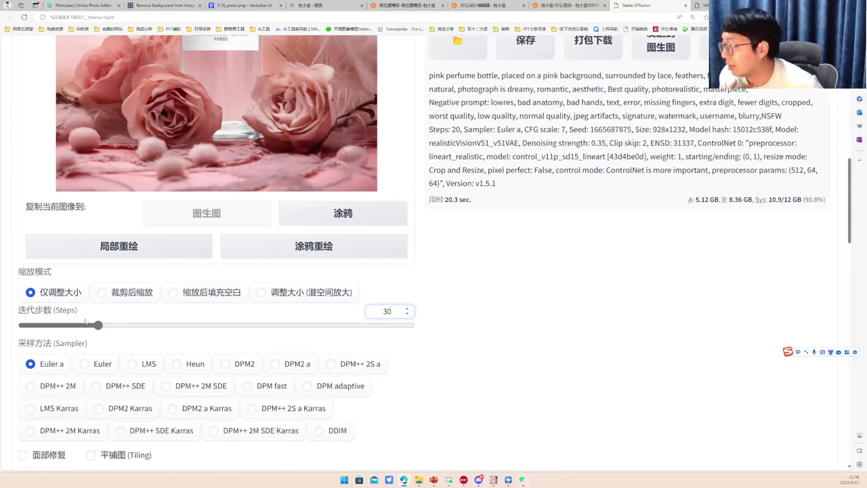
- Generate the perfume image again with the current prompts and compare the new render with the source composite
scroll(550, 309, "up", 5)
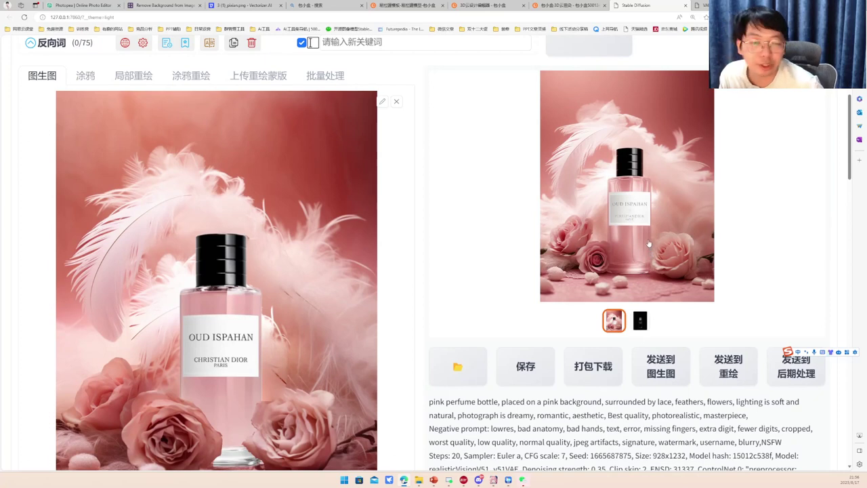
scroll(708, 223, "up", 4)
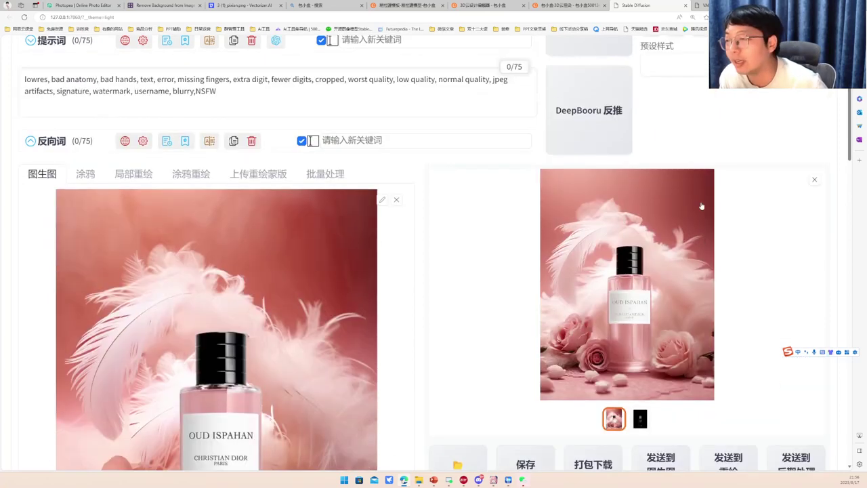
left_click(728, 155)
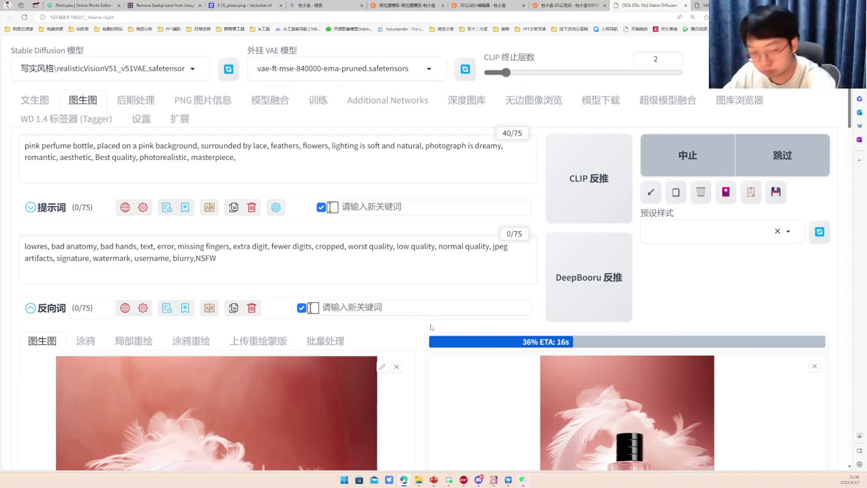
scroll(433, 318, "down", 2)
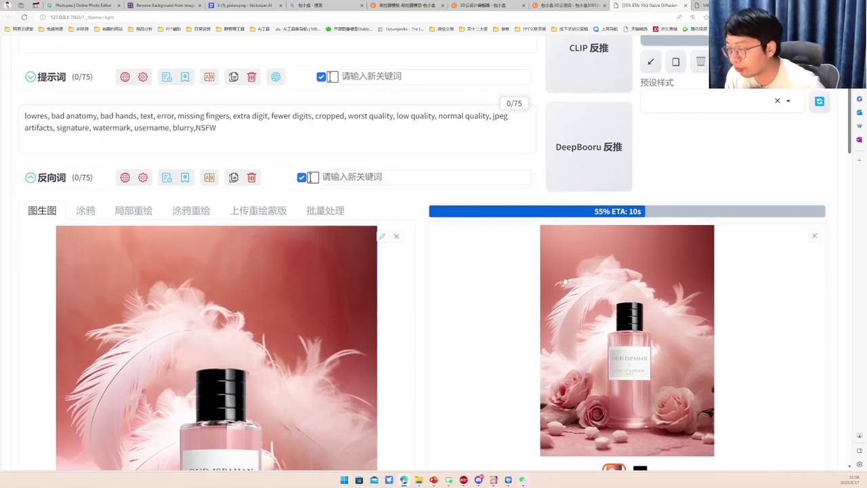
scroll(565, 281, "down", 2)
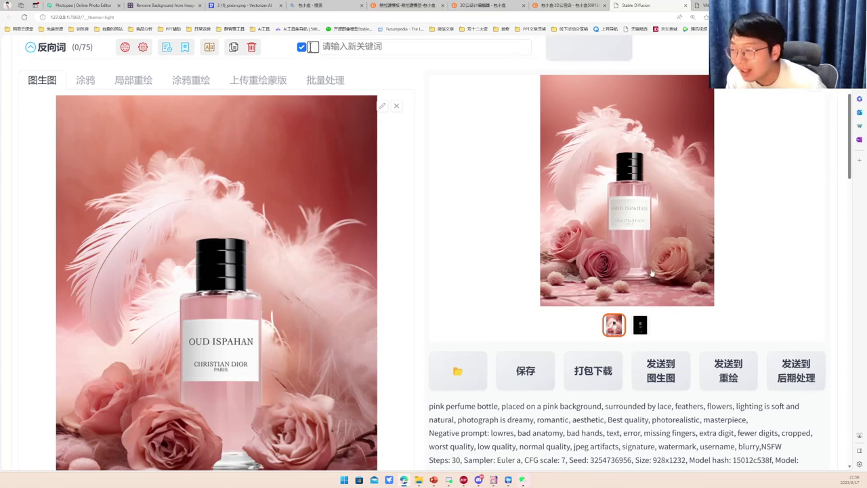
scroll(632, 245, "down", 1)
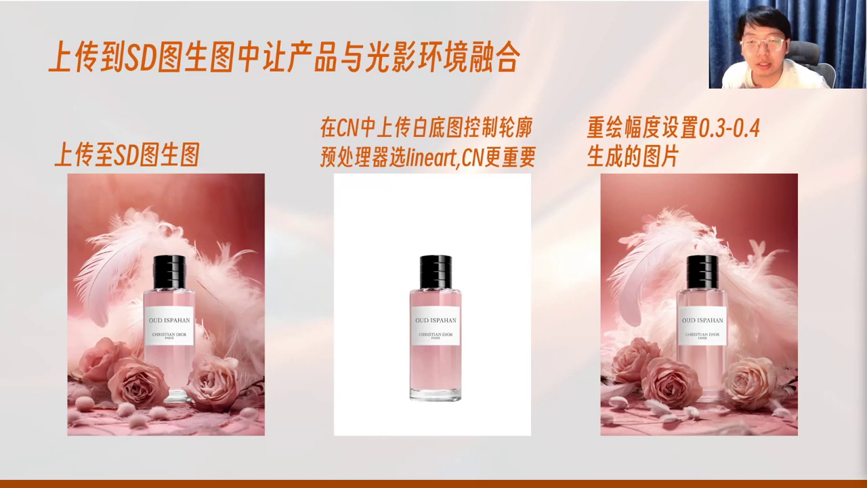
key("Right")
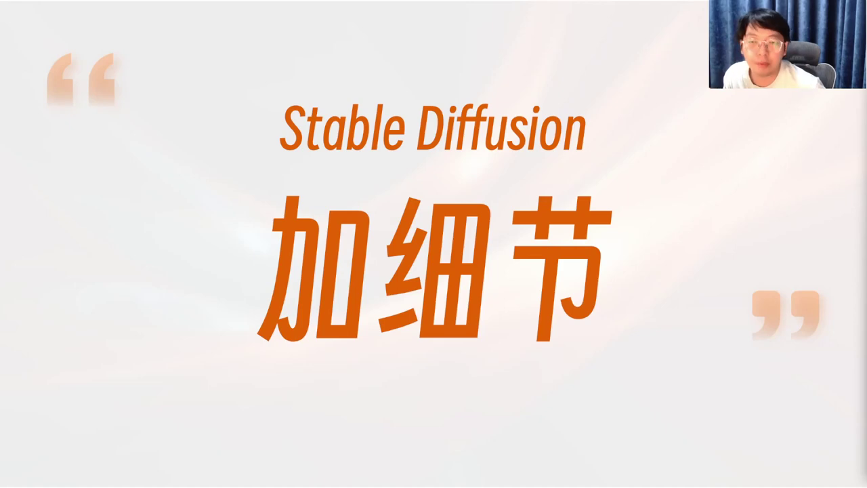
key("Right")
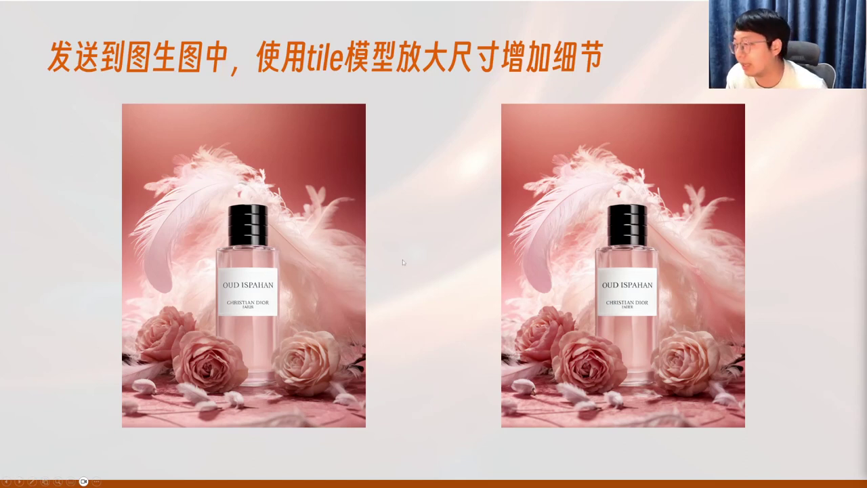
scroll(397, 278, "up", 3)
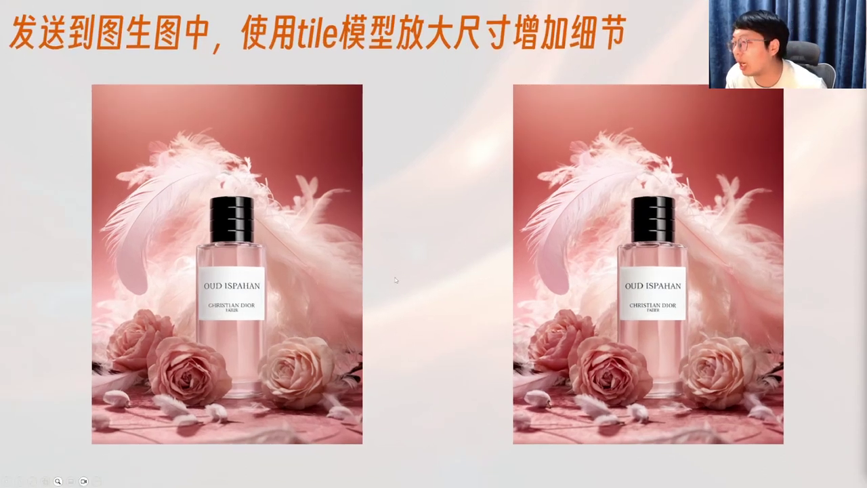
left_click_drag(381, 286, 585, 199)
scroll(351, 278, "up", 1)
scroll(351, 277, "up", 1)
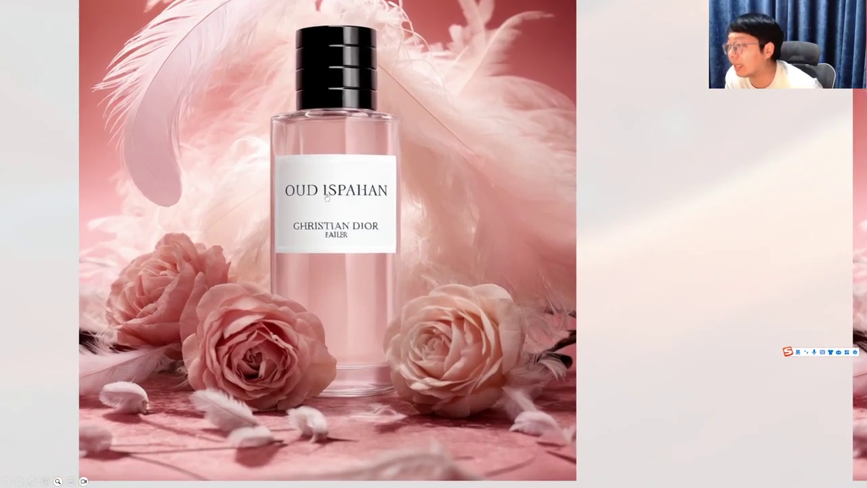